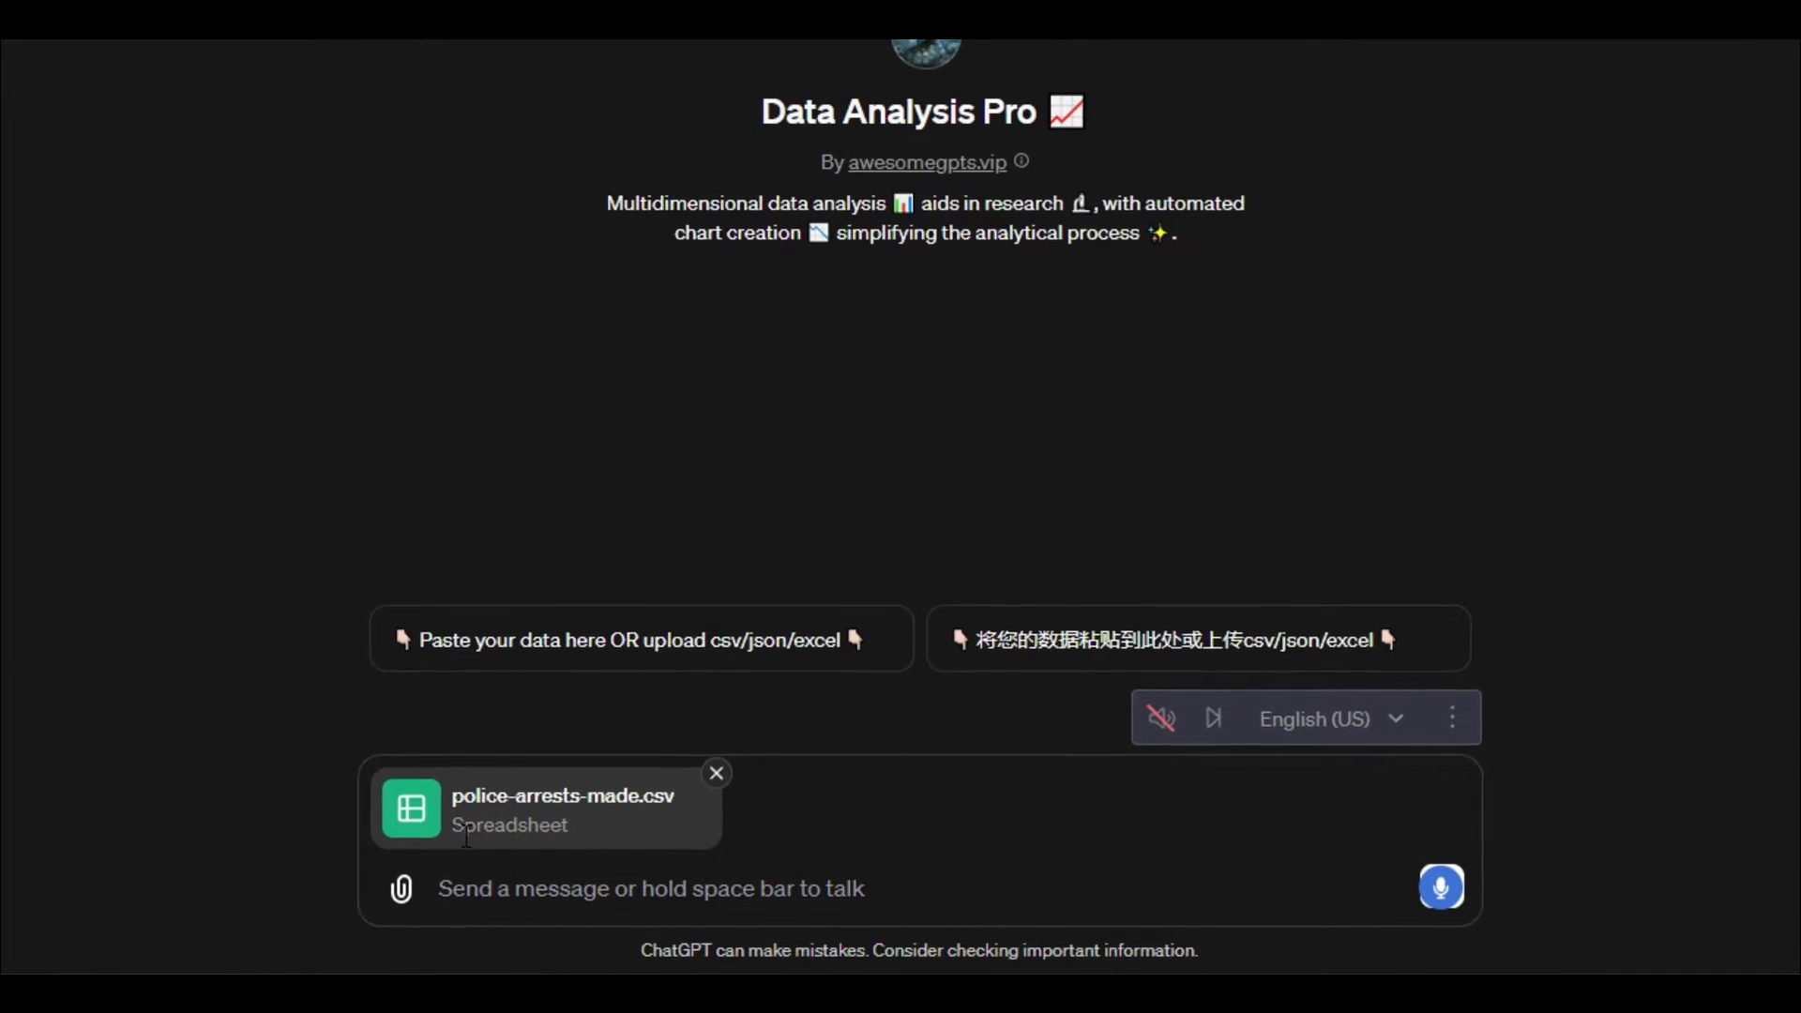
Ask Data Analysis Pro to 'analyze this data' for the attached police-arrests-made.csv.
left_click(517, 880)
type("a")
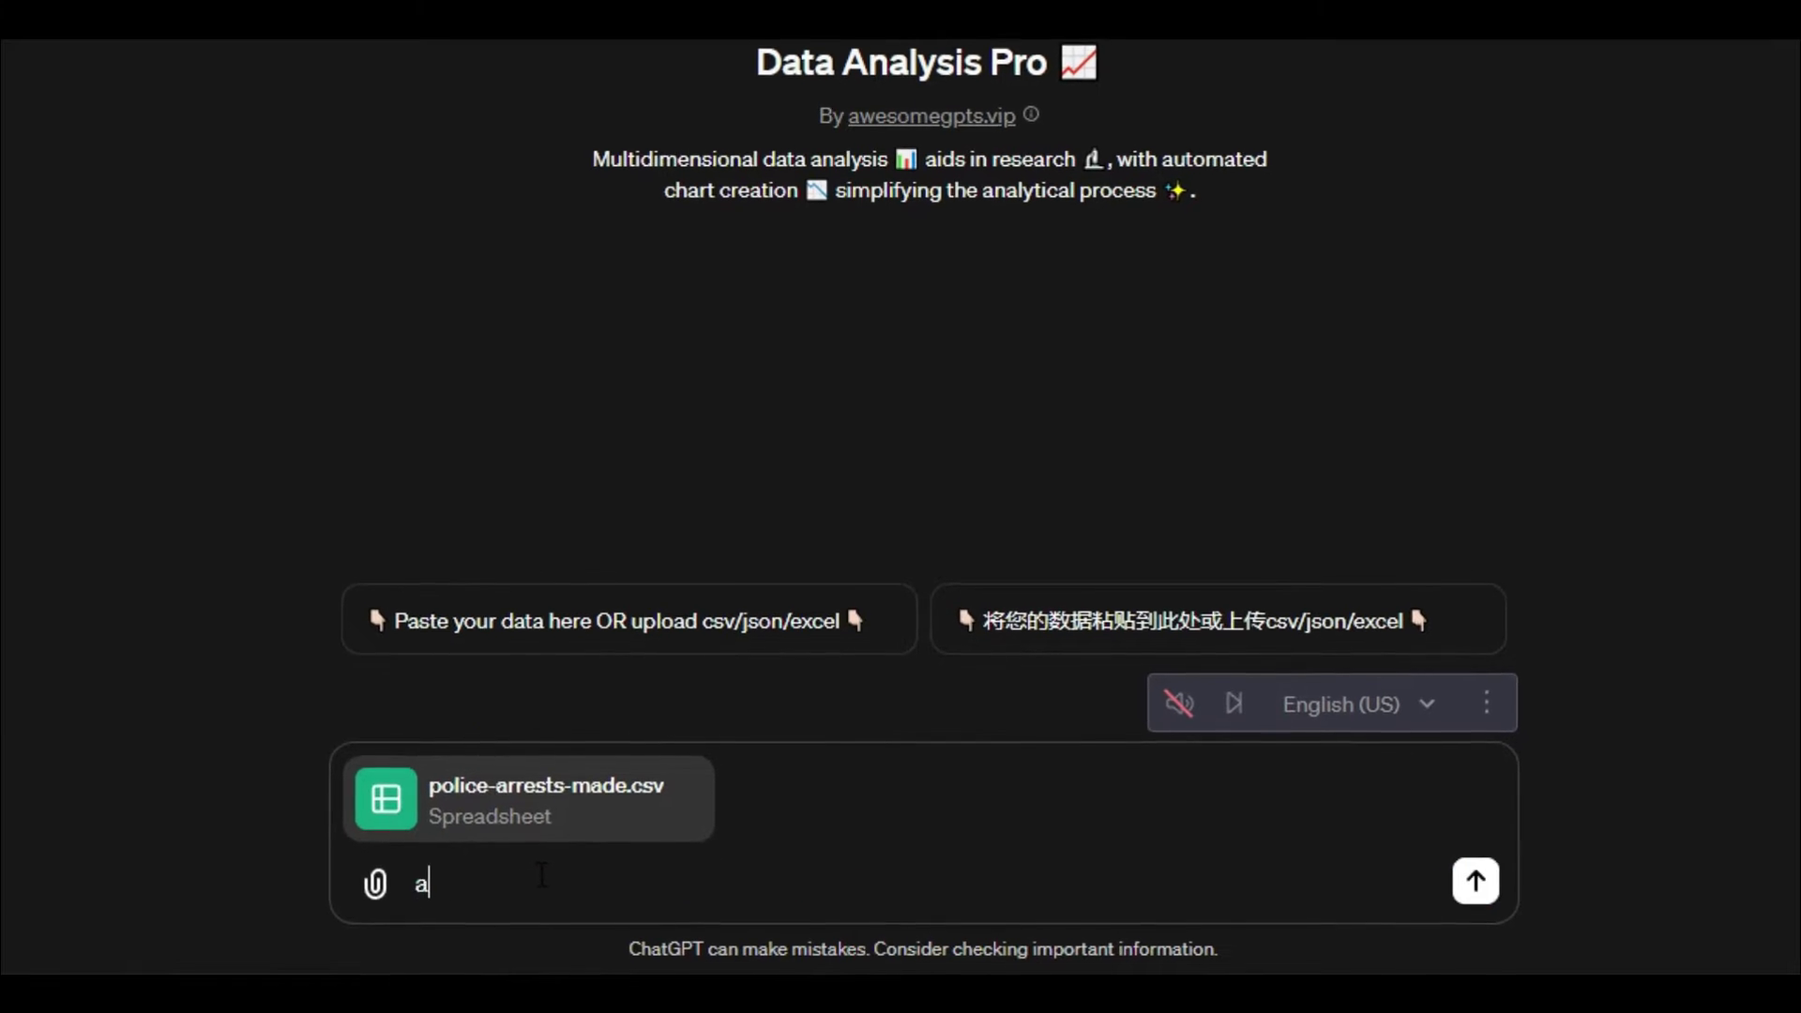
type("nalyze this")
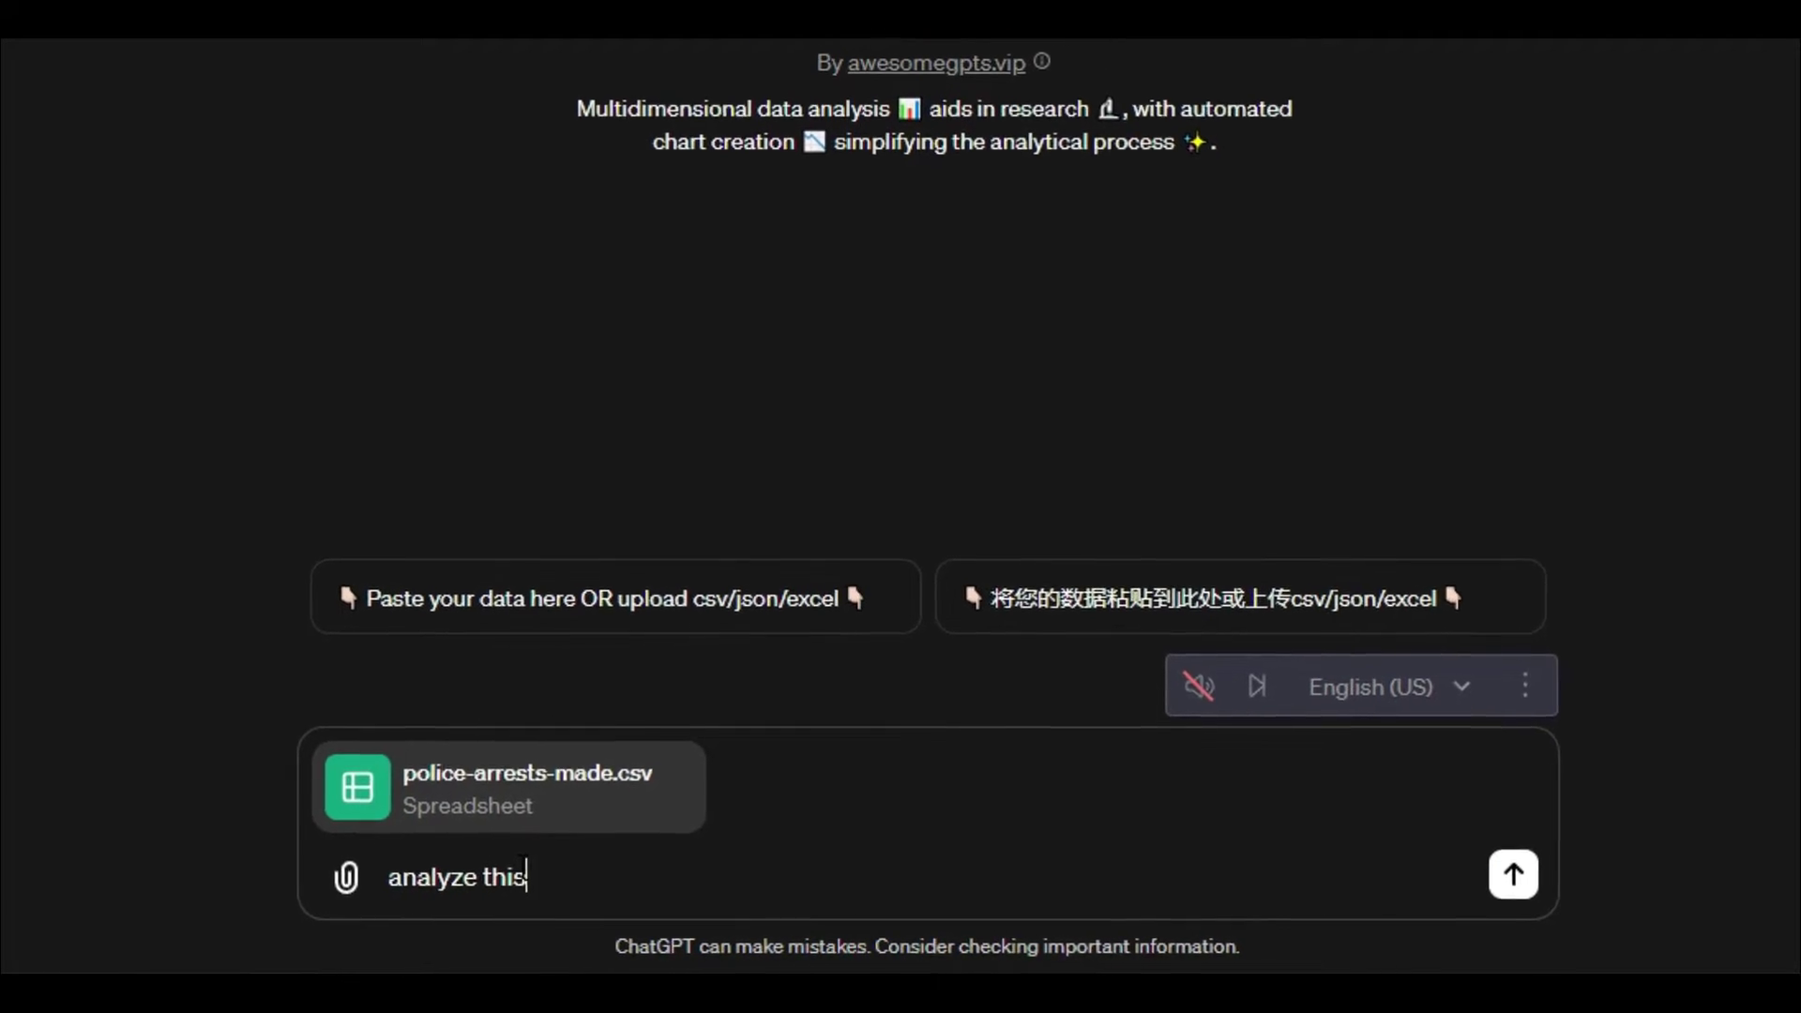
type(" data")
key("Return")
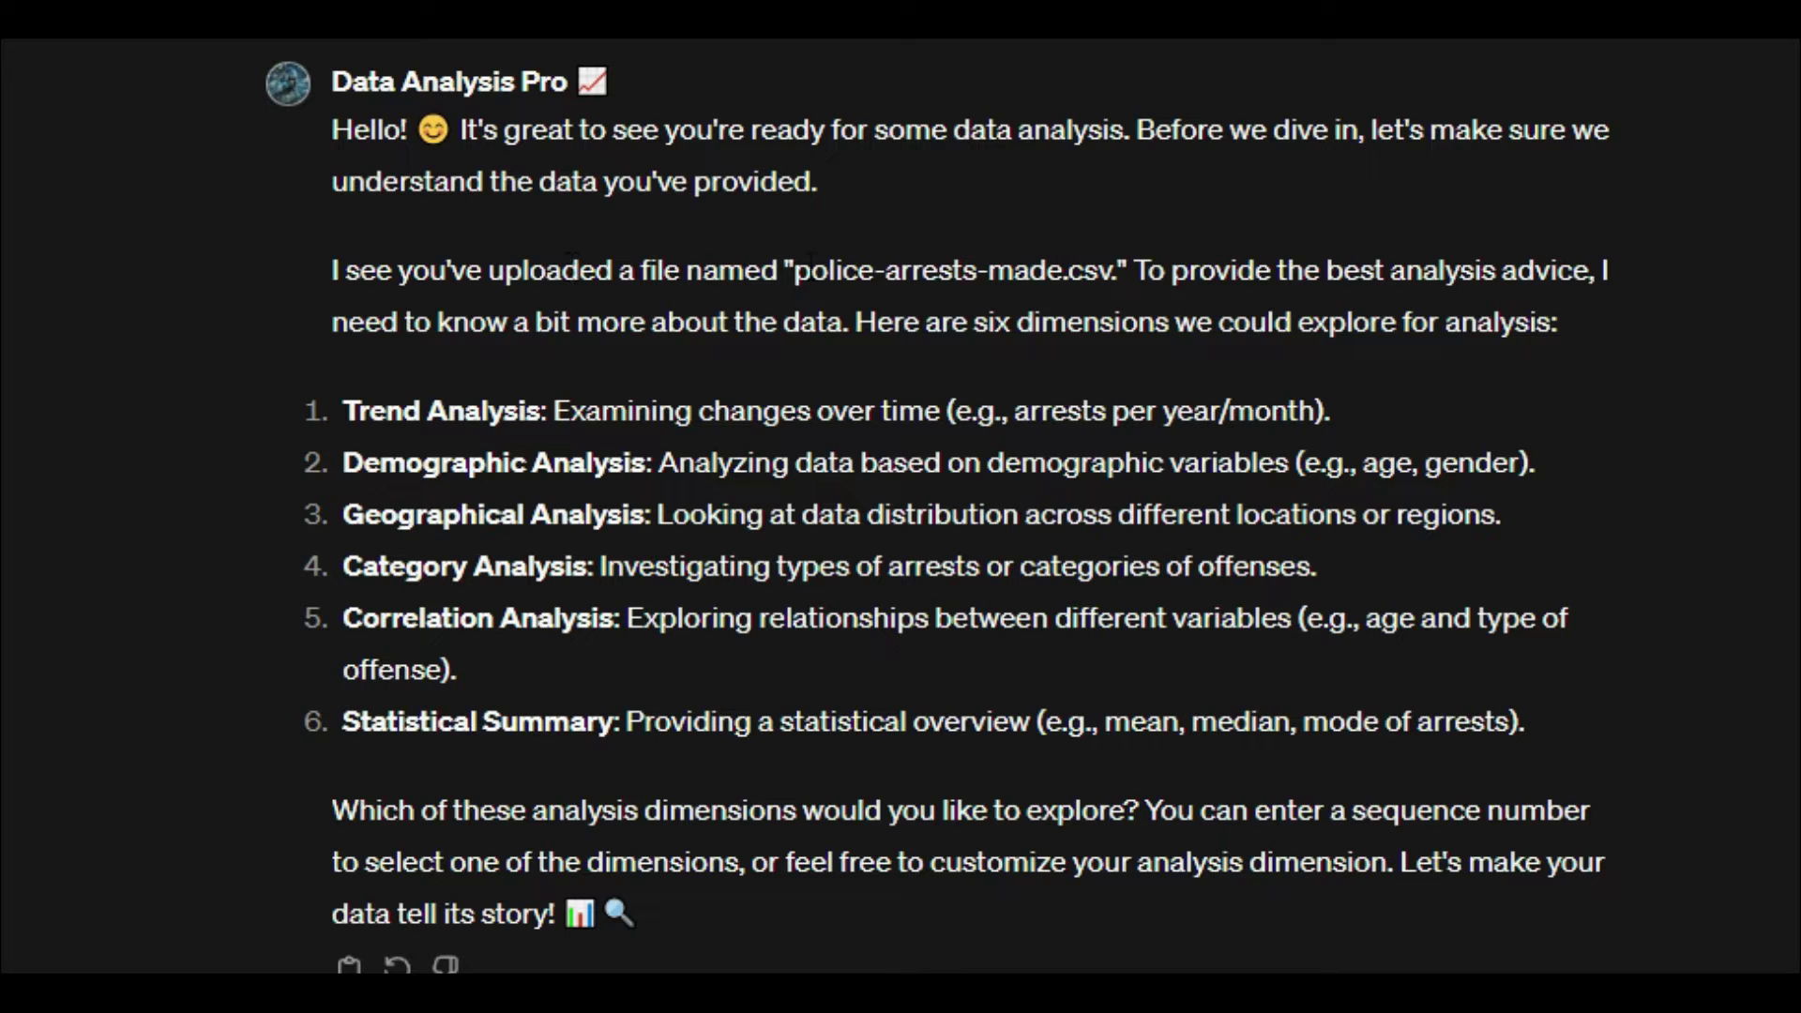
Highlight the file name and the six suggested options, from Trend Analysis to Statistical Summary.
left_click_drag(795, 272, 1114, 282)
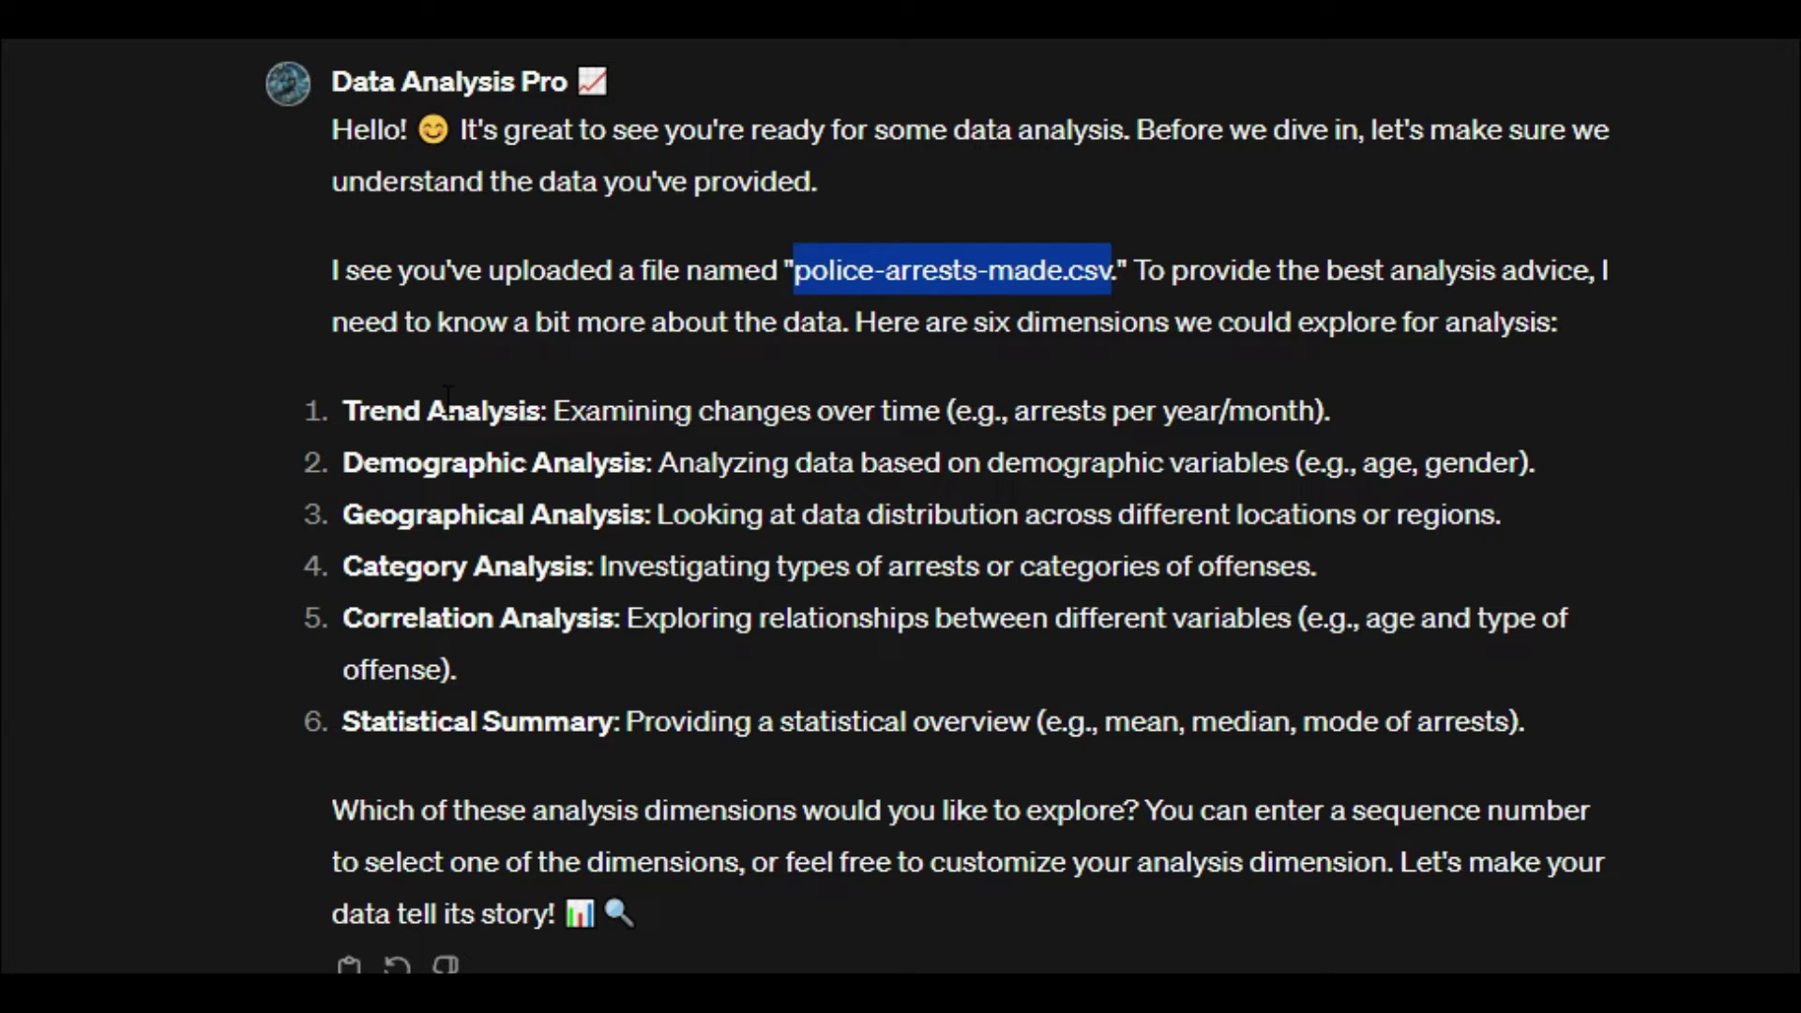
left_click_drag(361, 406, 535, 408)
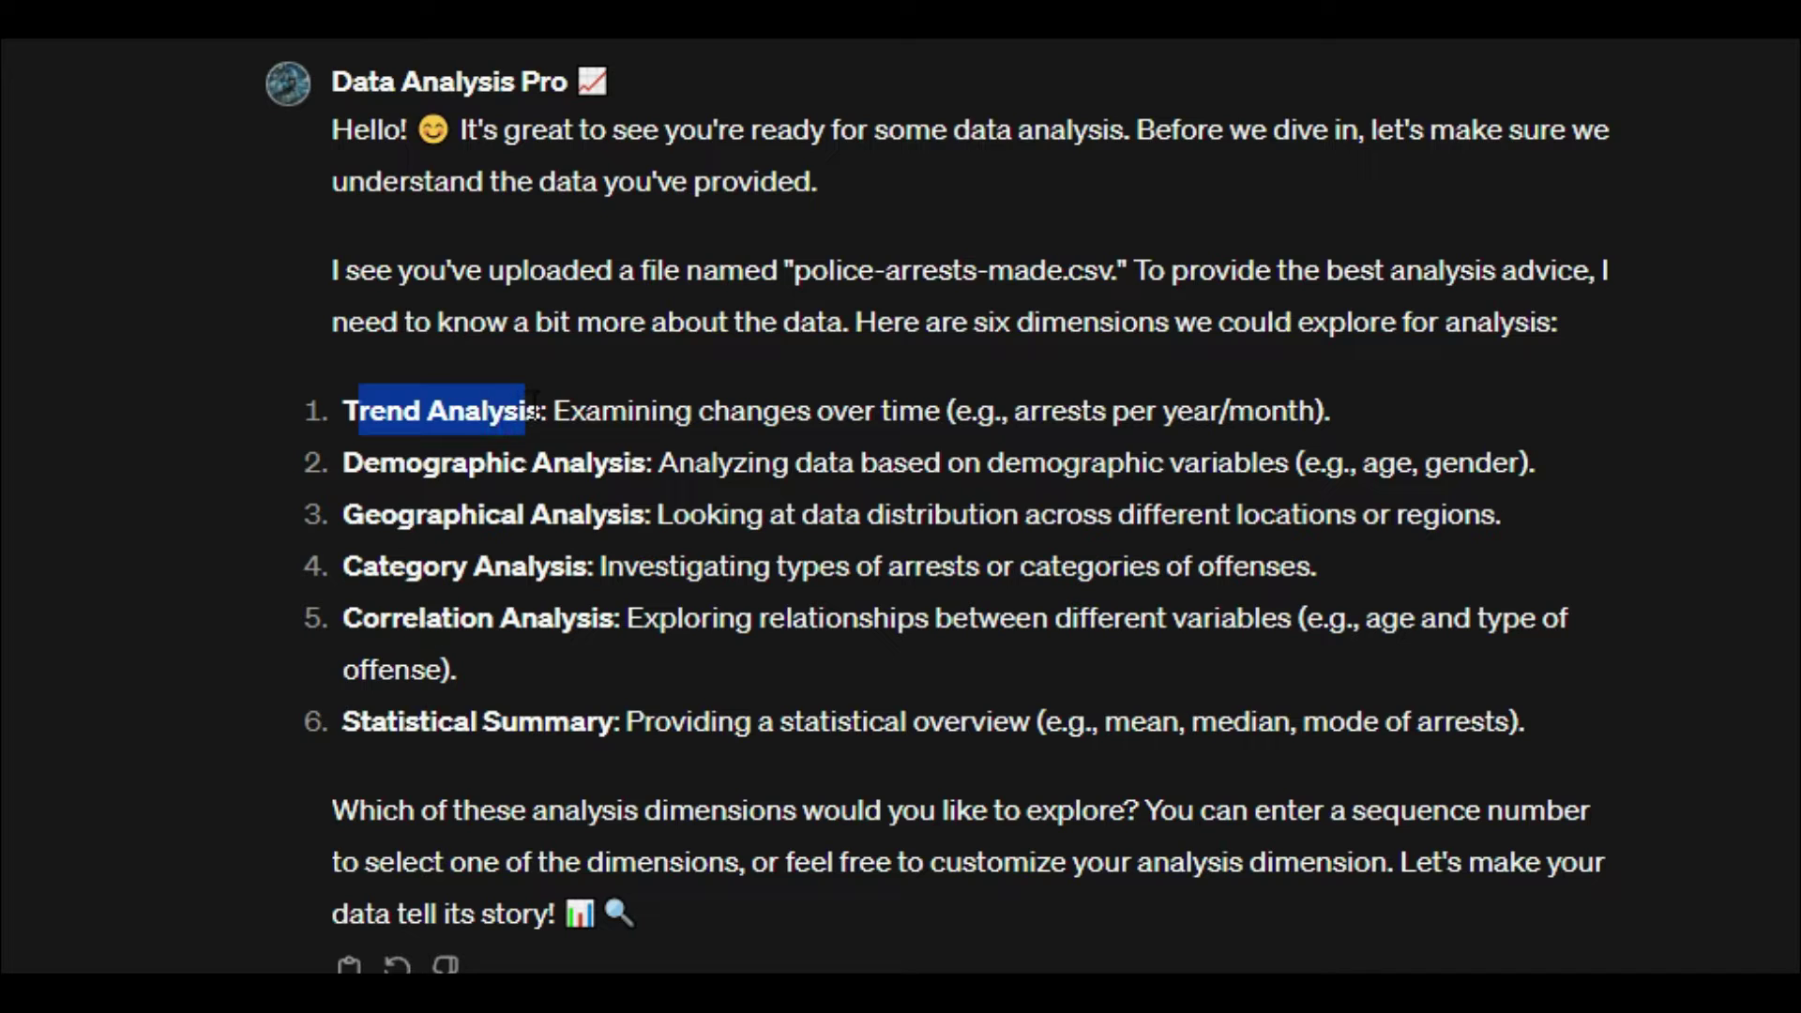
left_click_drag(366, 464, 547, 486)
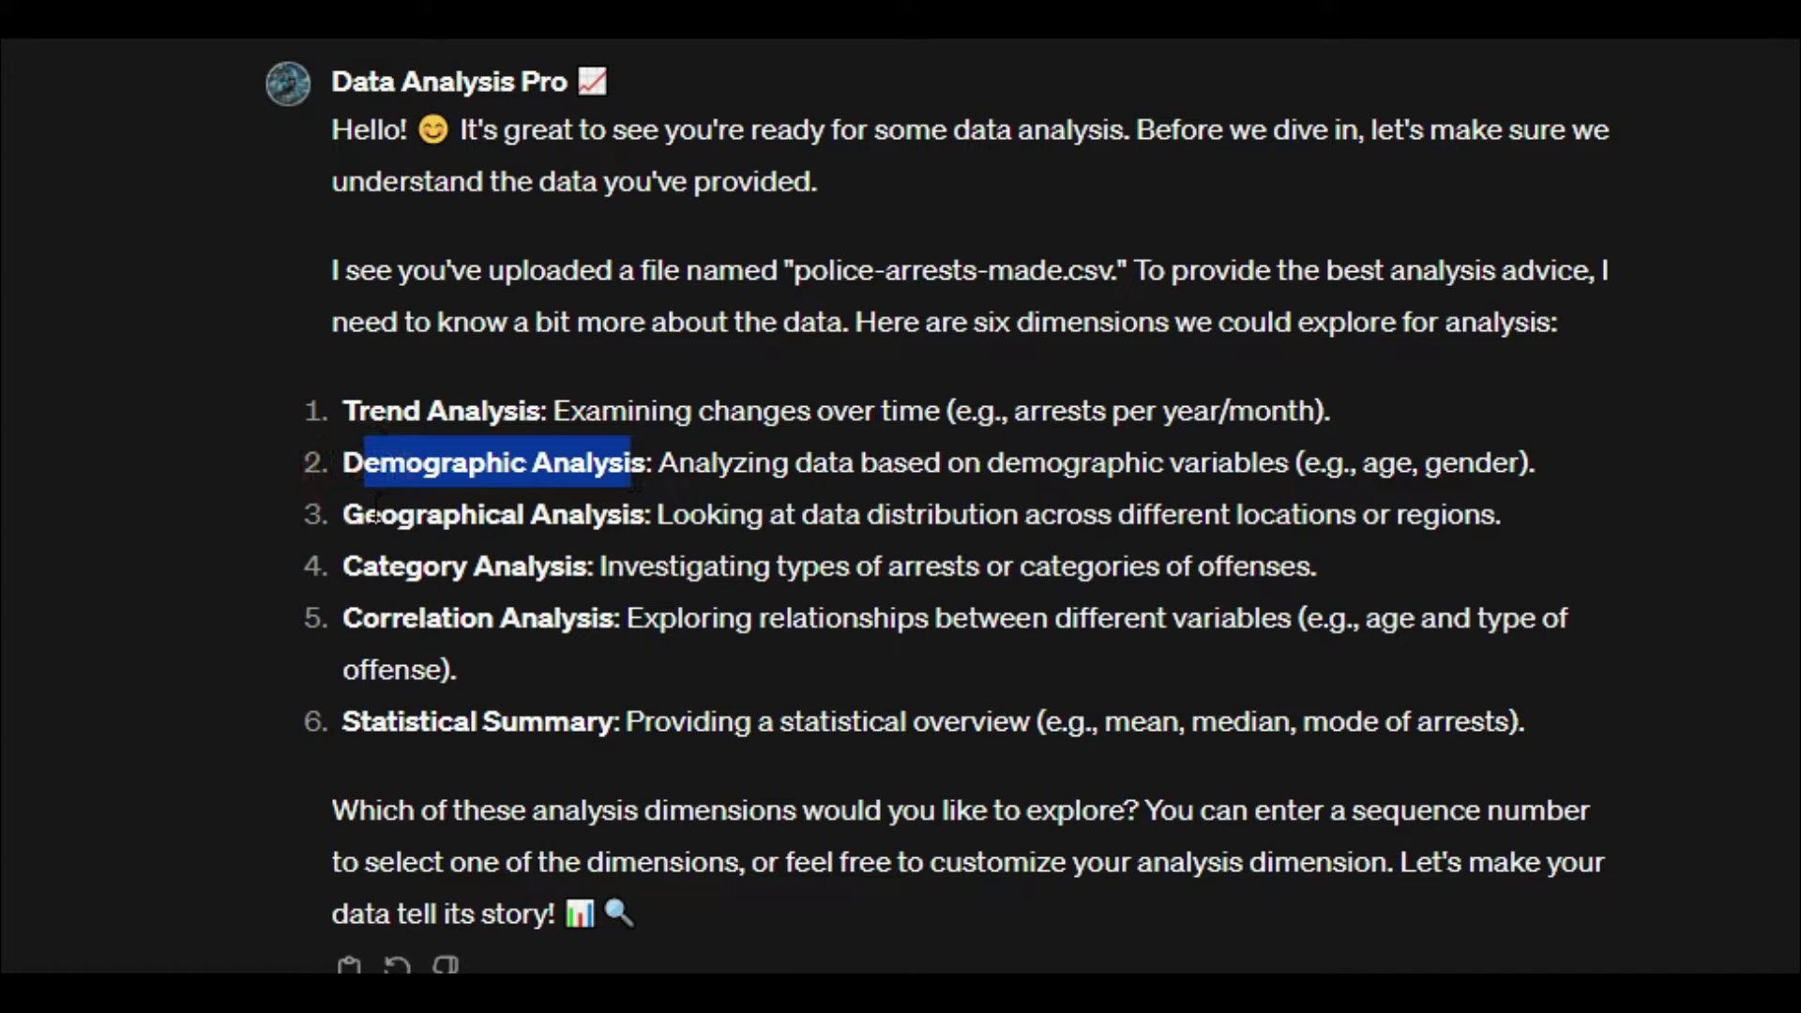
left_click_drag(373, 514, 605, 516)
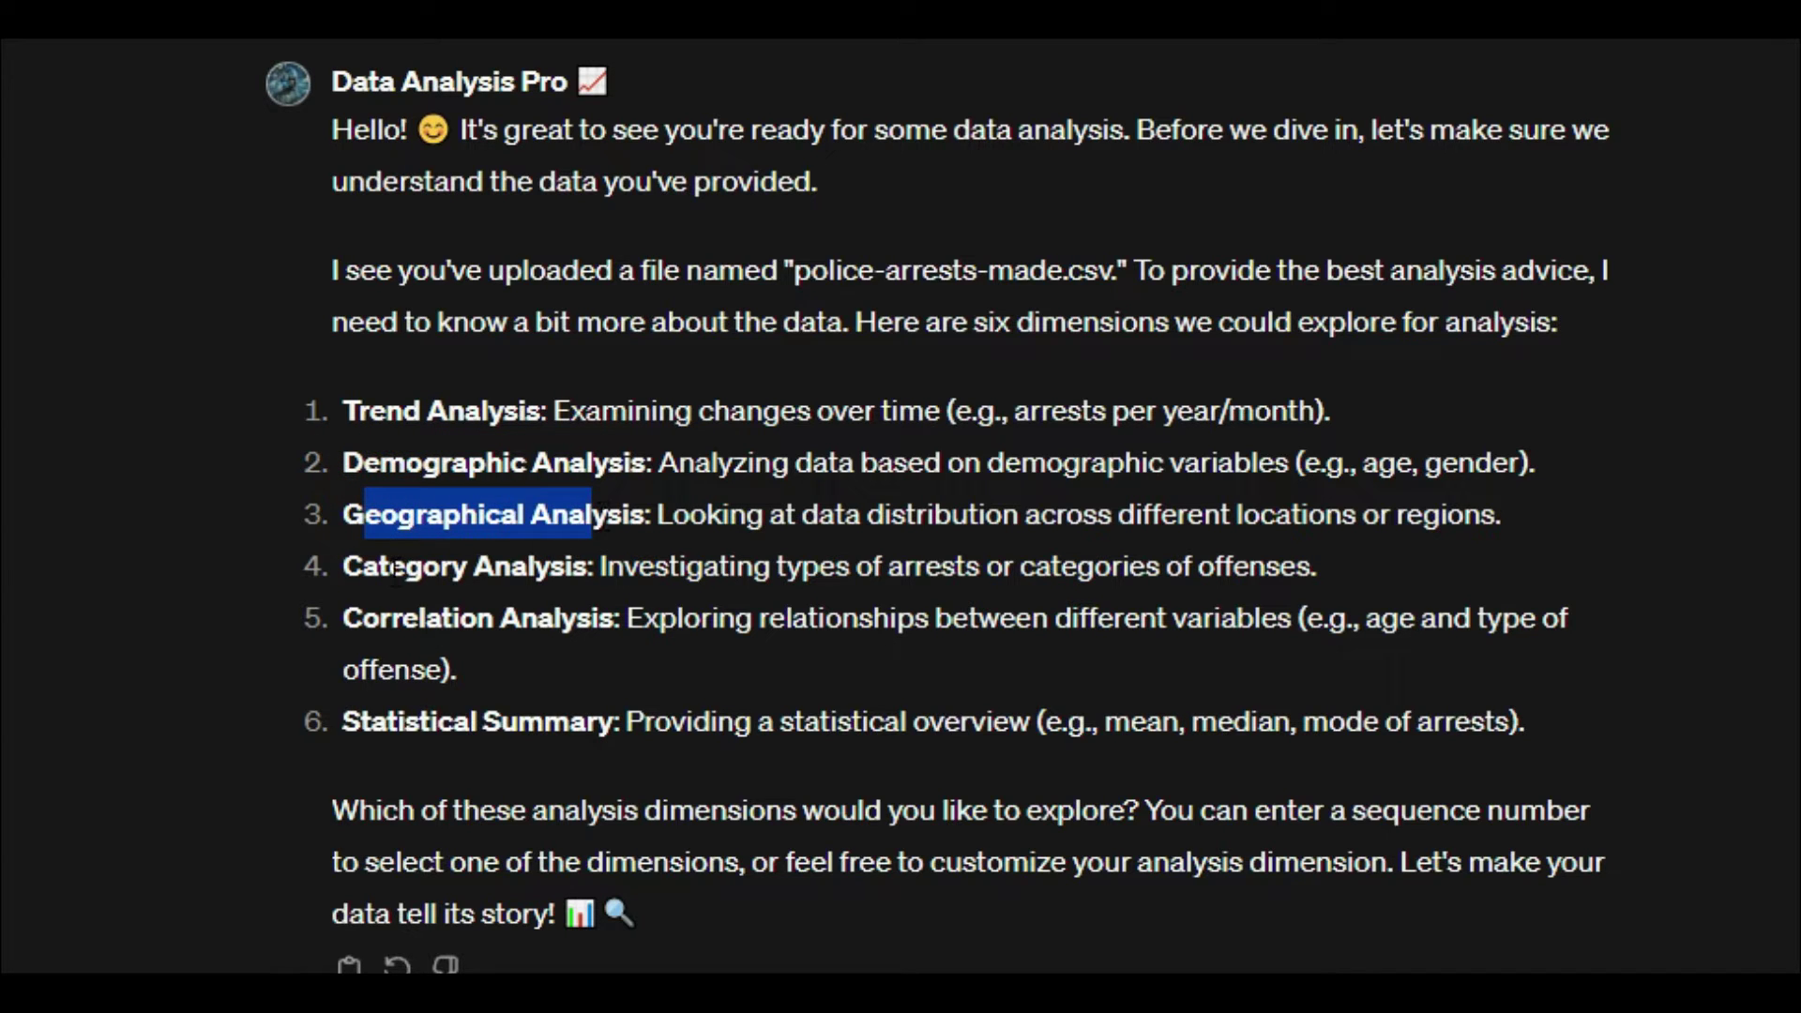
left_click_drag(394, 567, 543, 567)
left_click_drag(405, 617, 637, 627)
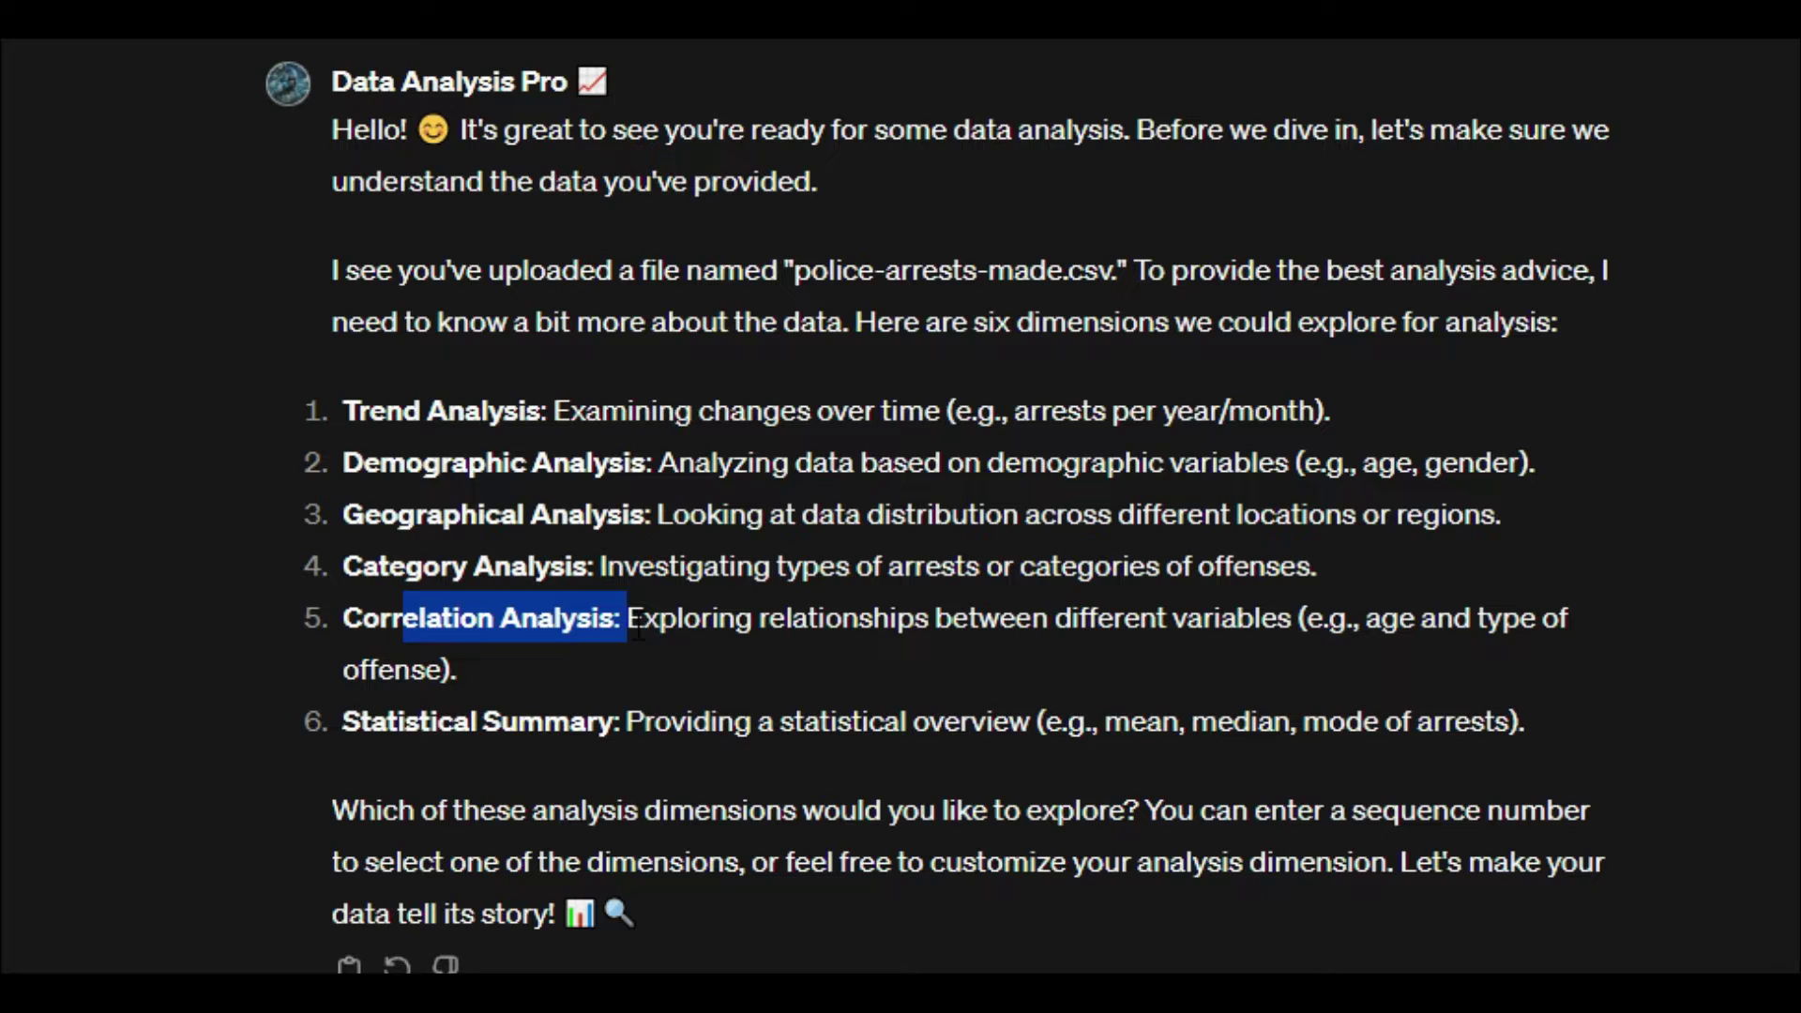
left_click_drag(419, 724, 543, 725)
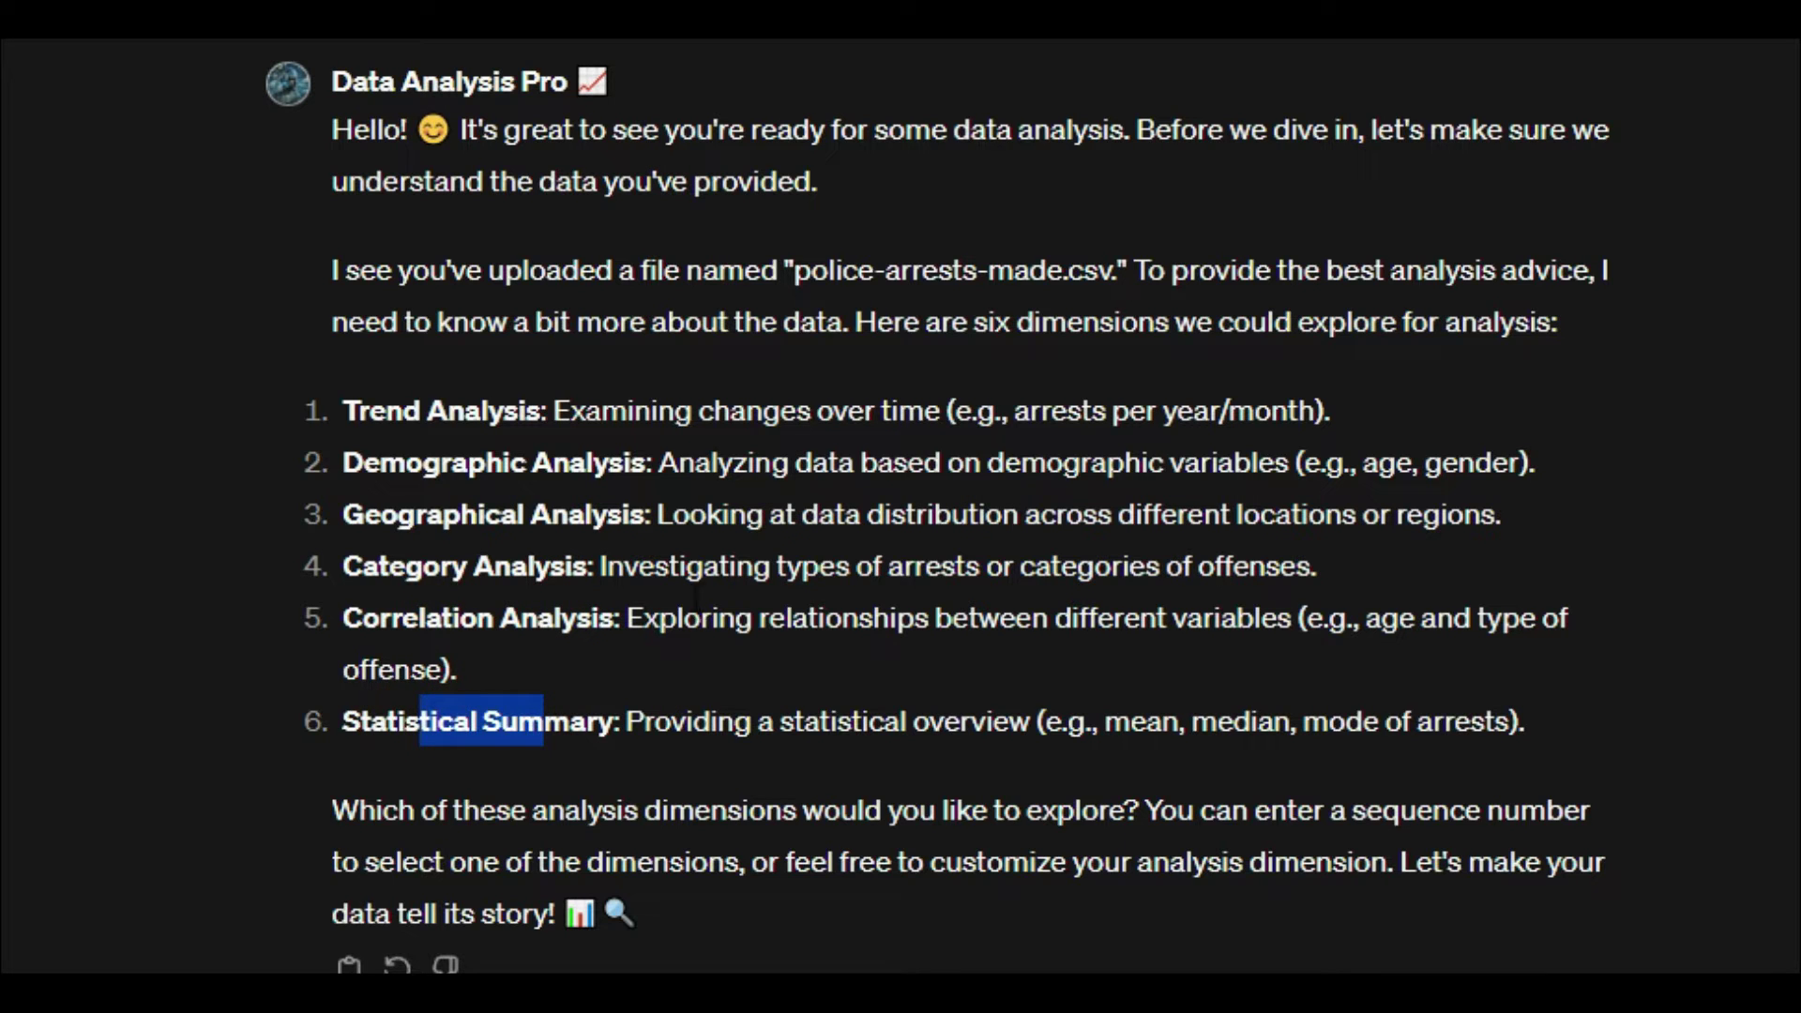
Read each option's description, then select the Category Analysis heading to reuse as the reply.
left_click_drag(654, 567, 1249, 567)
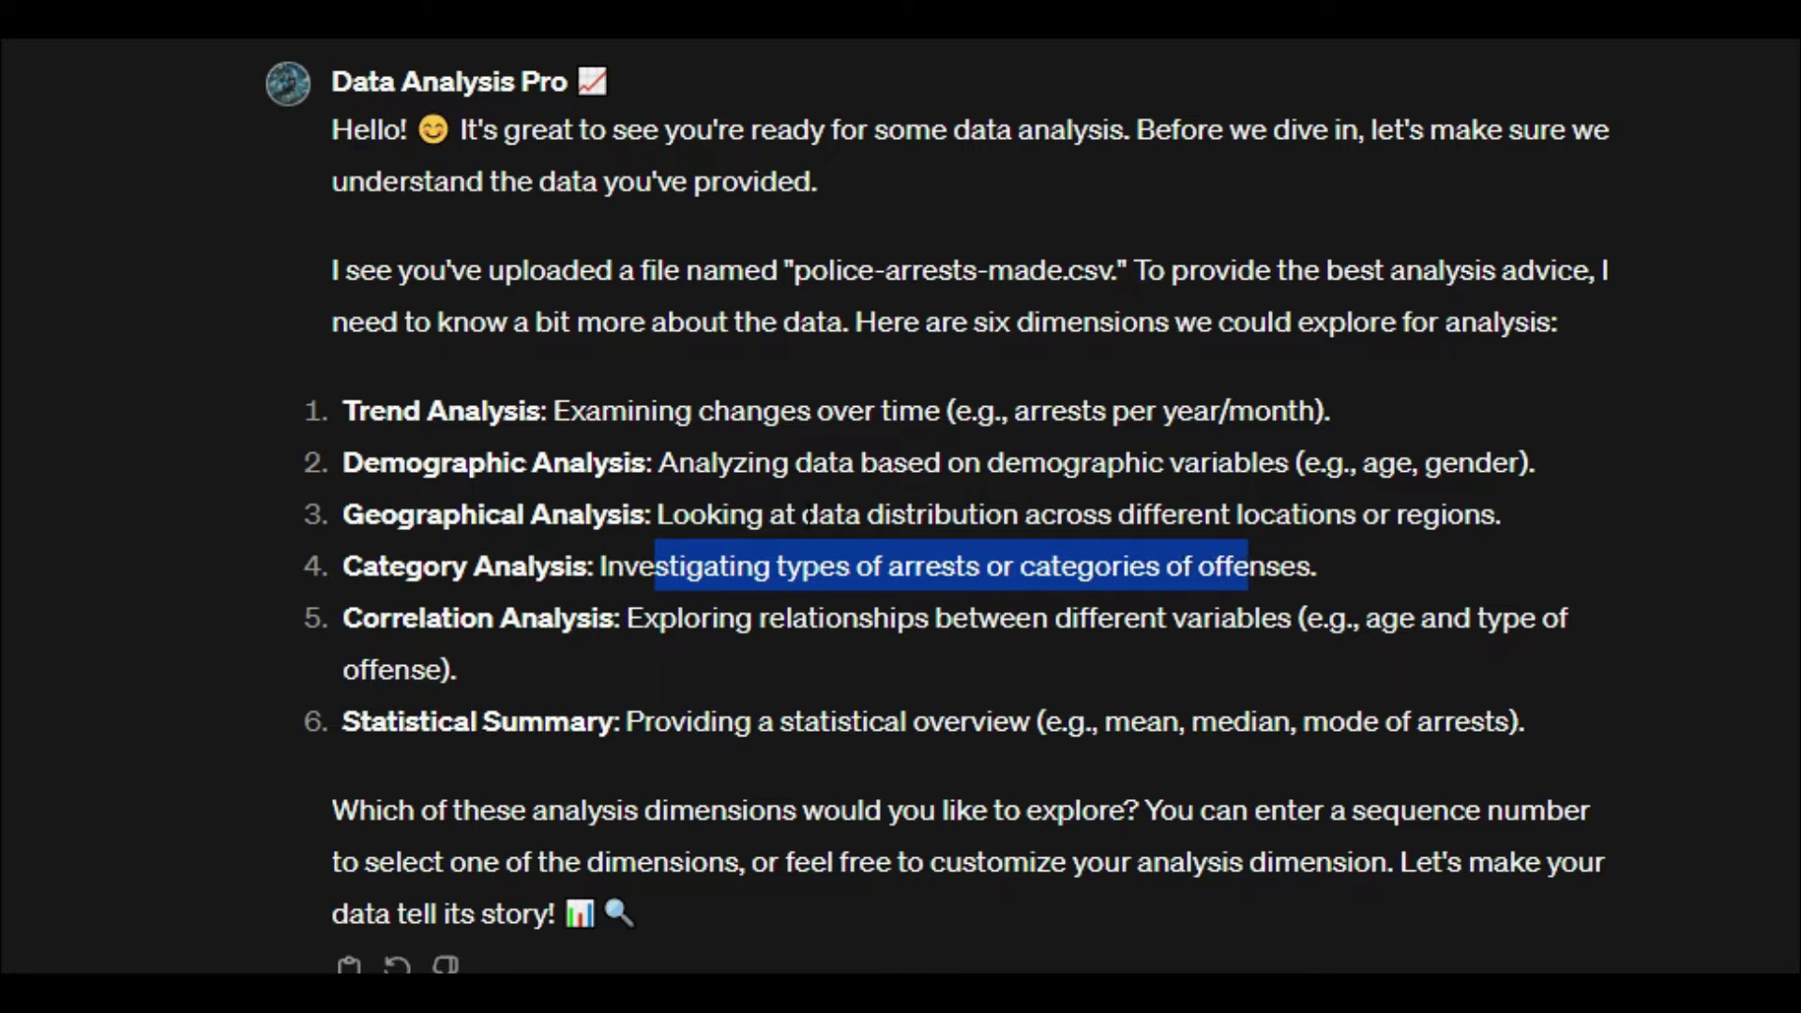
left_click_drag(797, 514, 1325, 514)
left_click_drag(747, 462, 1219, 466)
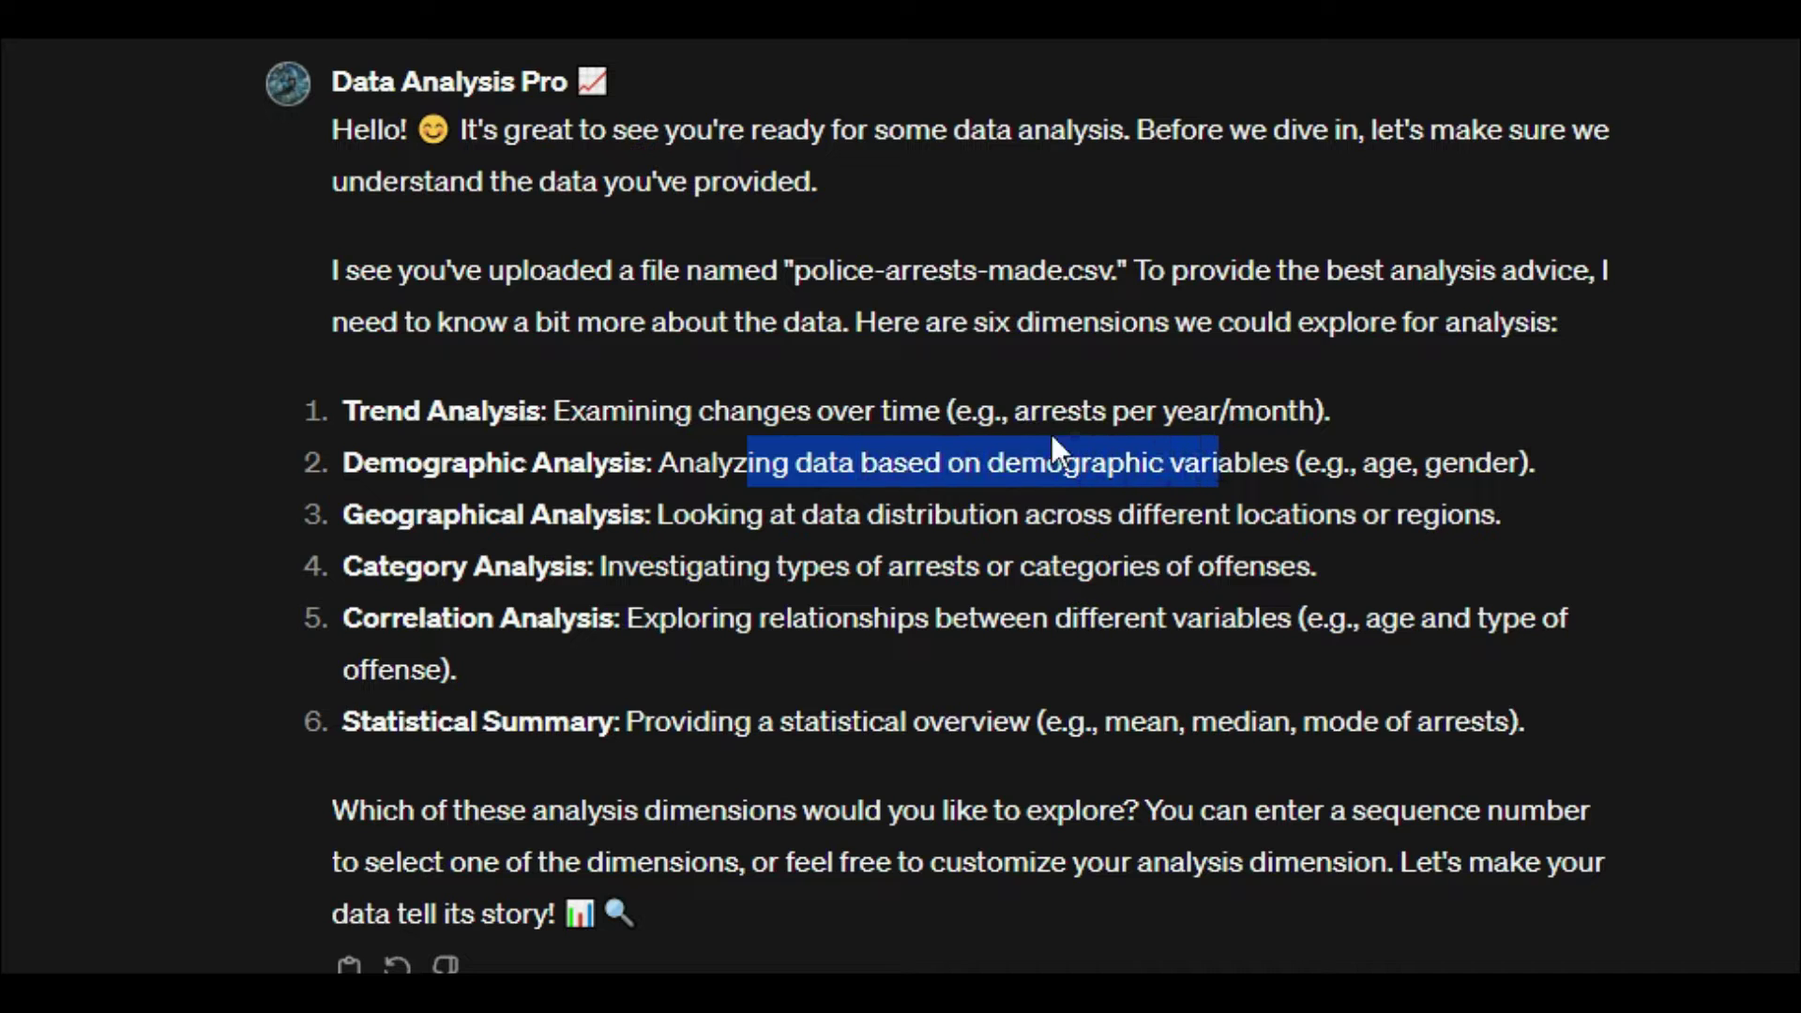
left_click_drag(627, 427, 899, 415)
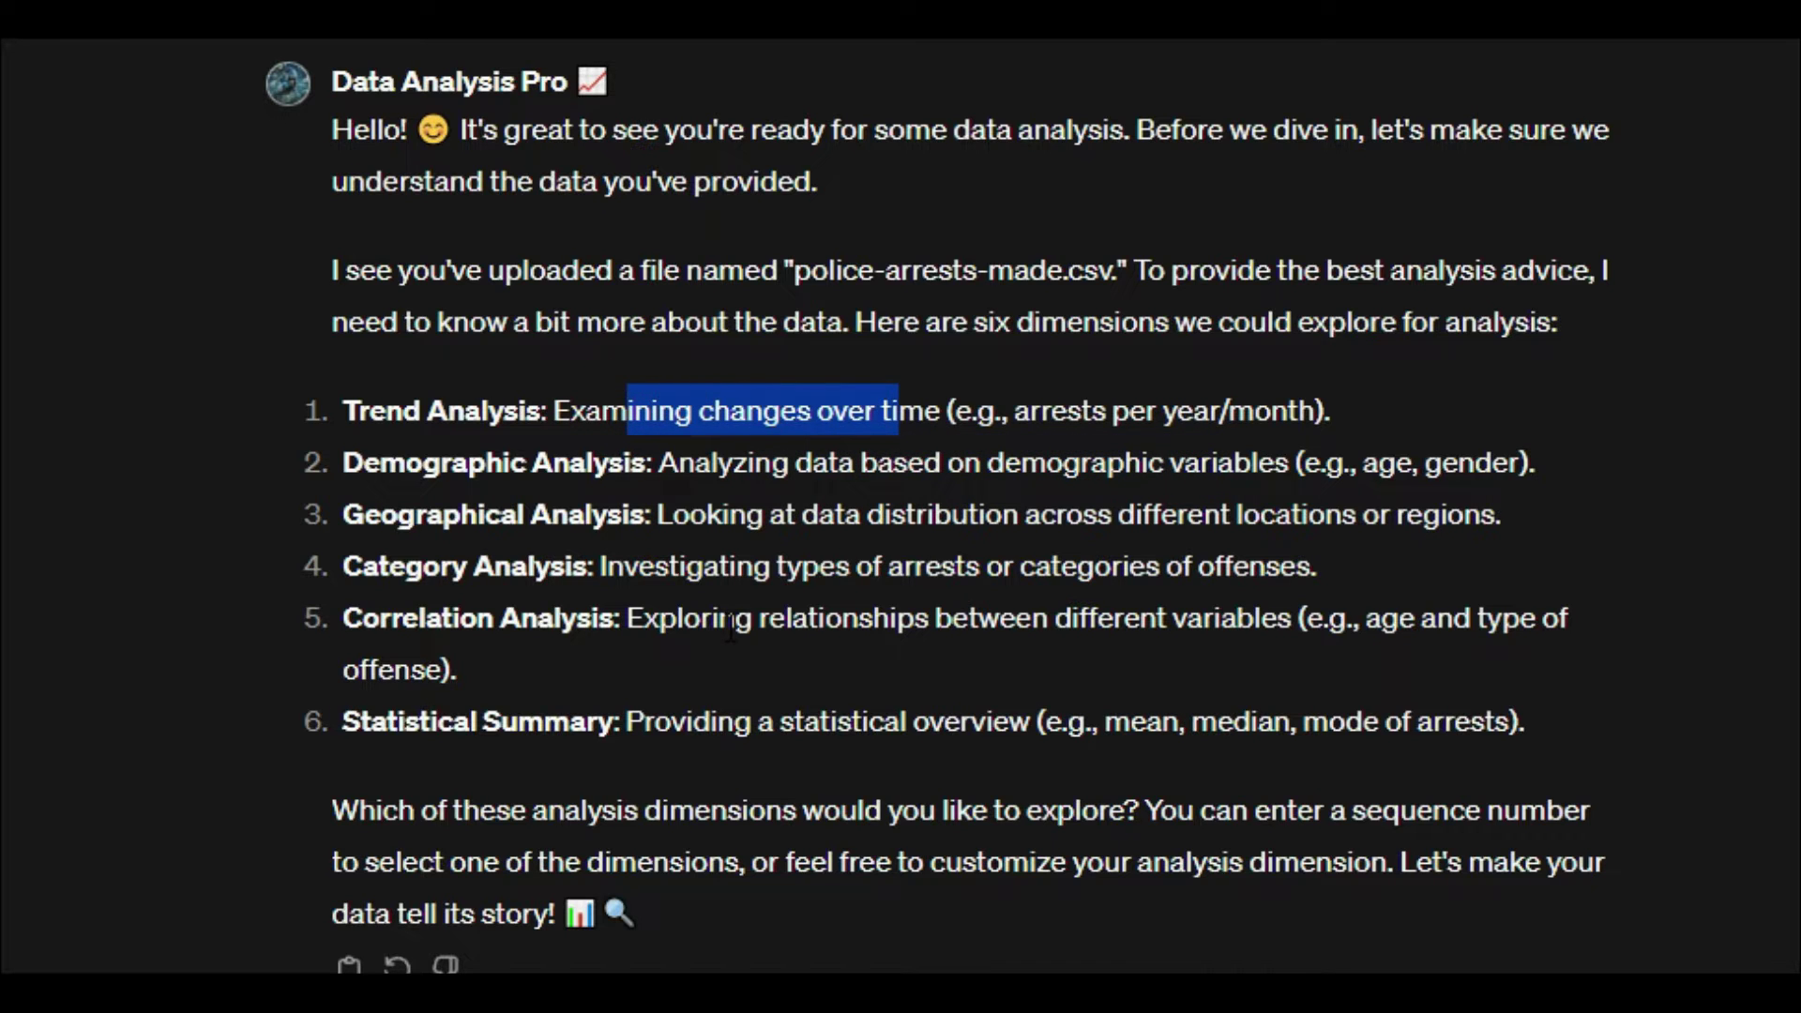
left_click_drag(724, 619, 1216, 609)
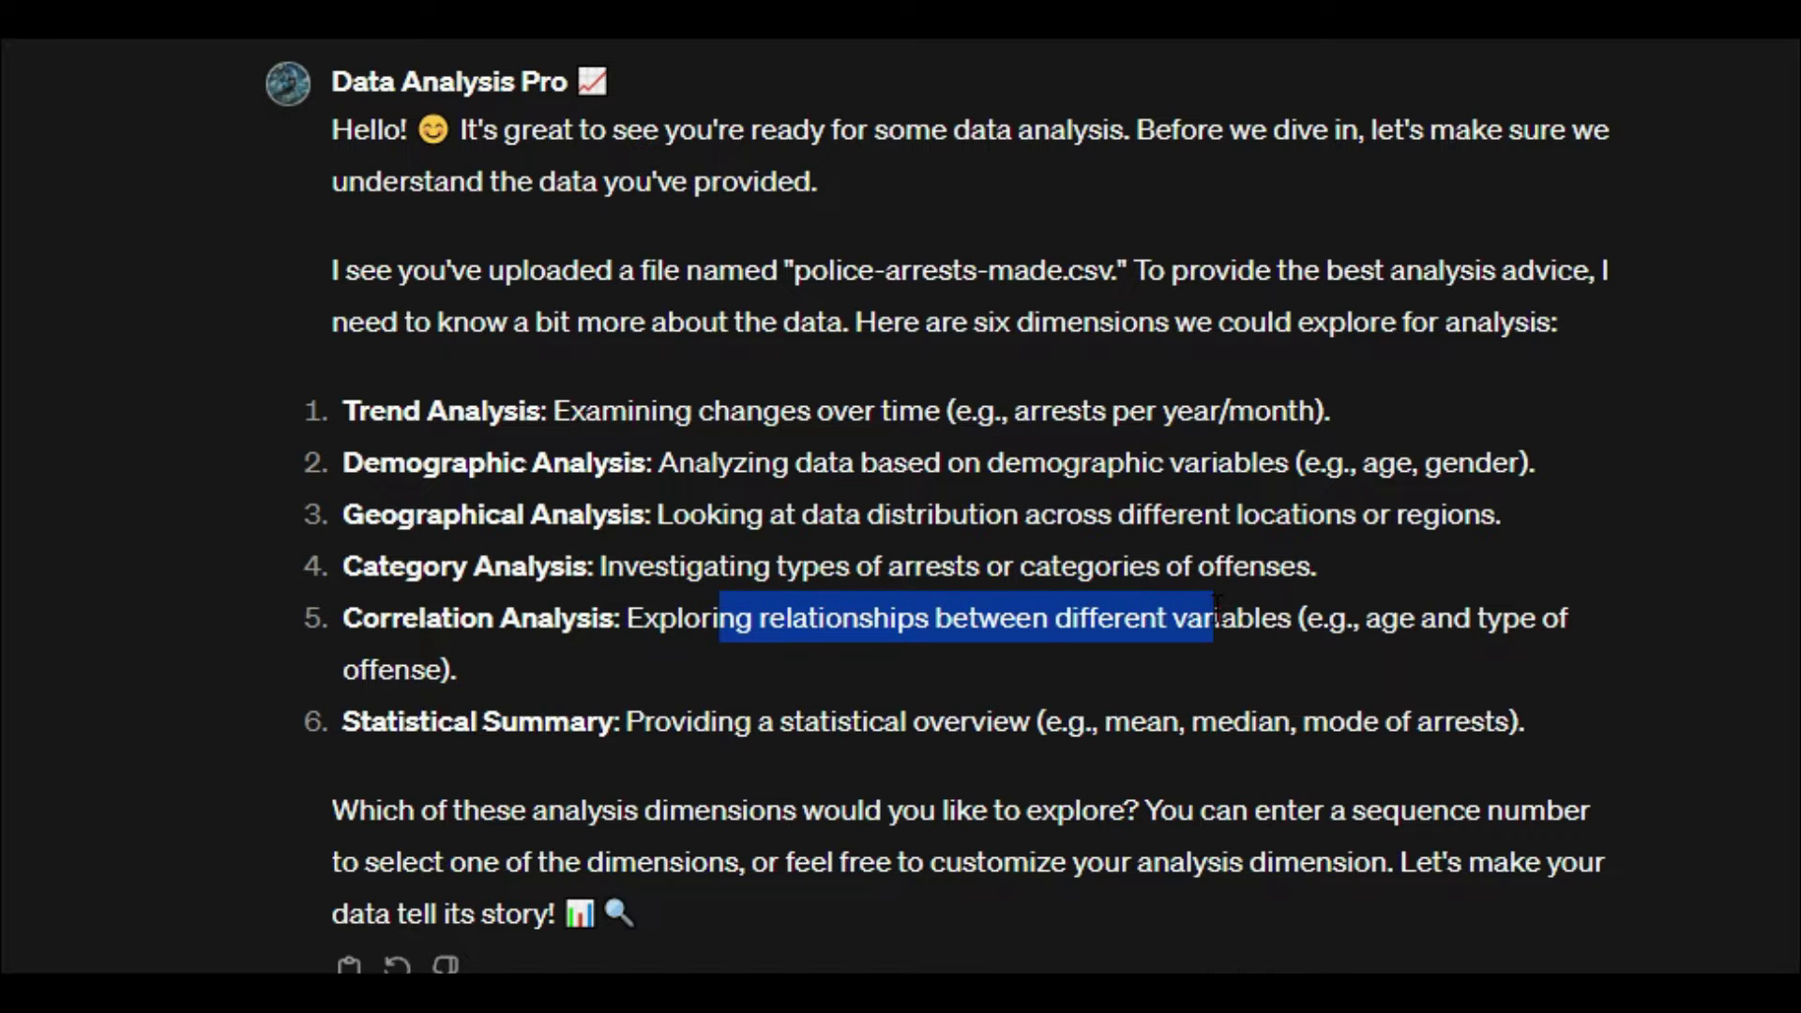
left_click_drag(684, 720, 961, 720)
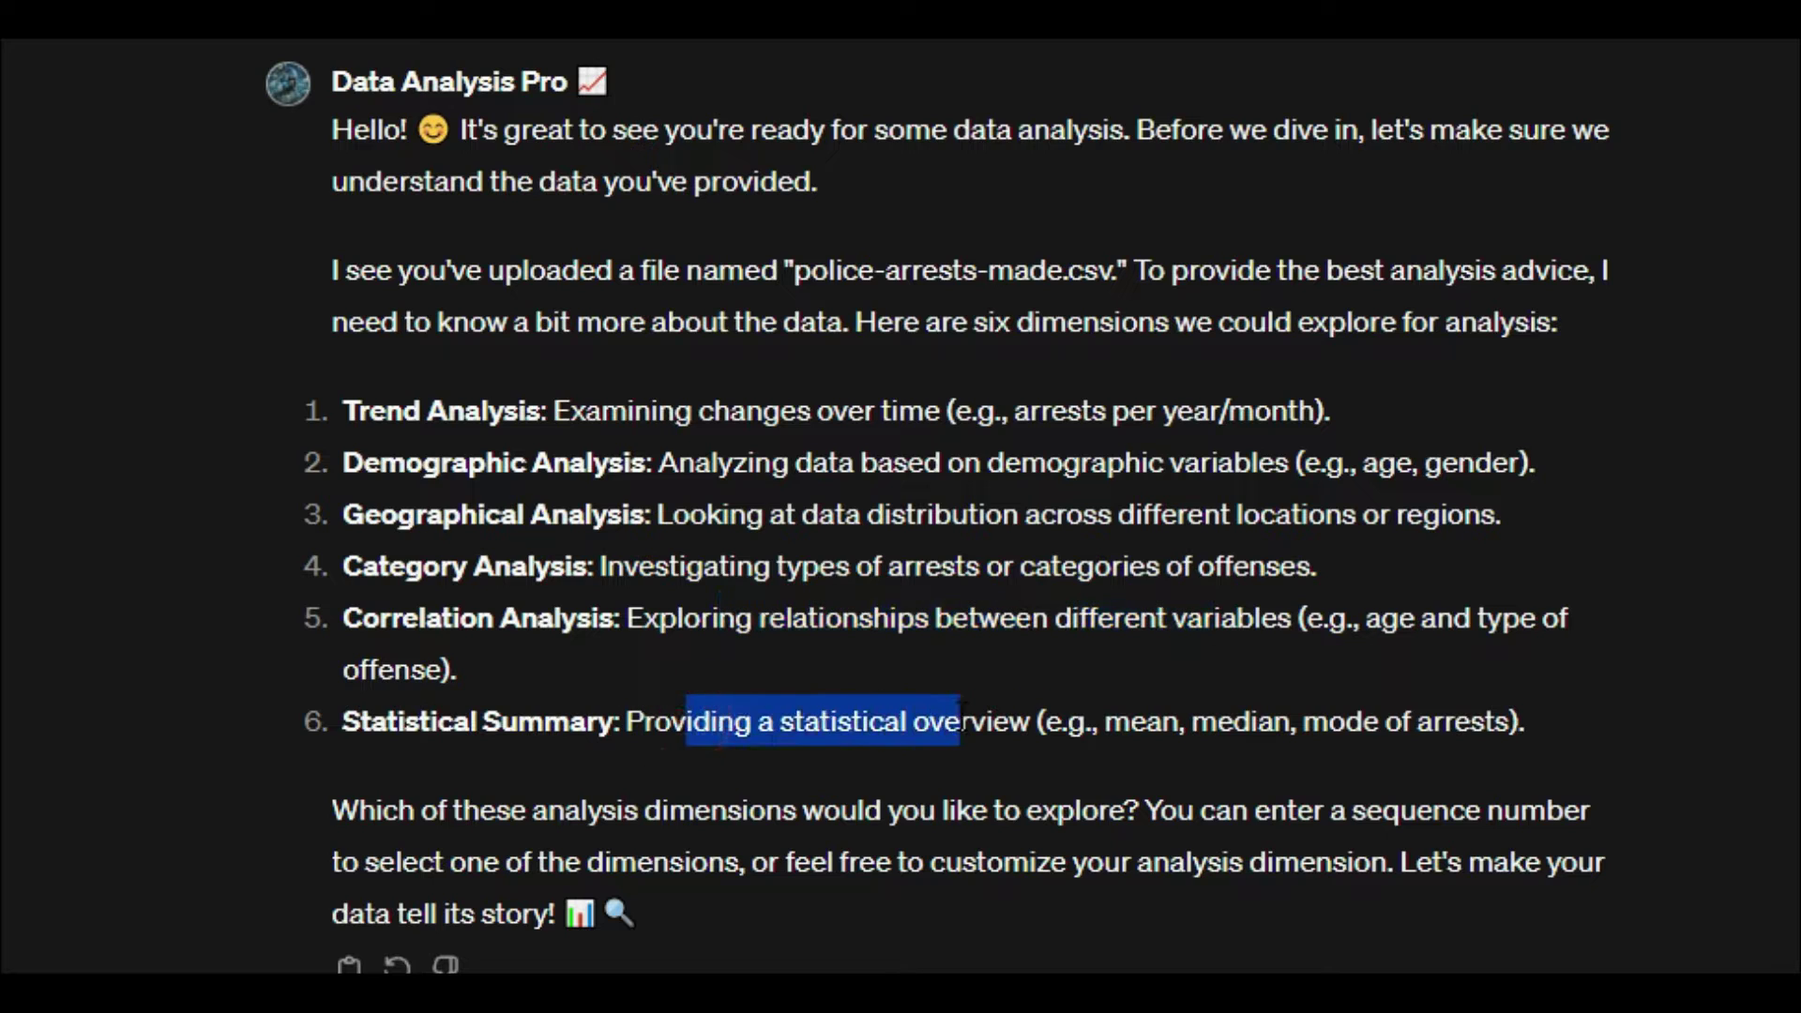
left_click(638, 589)
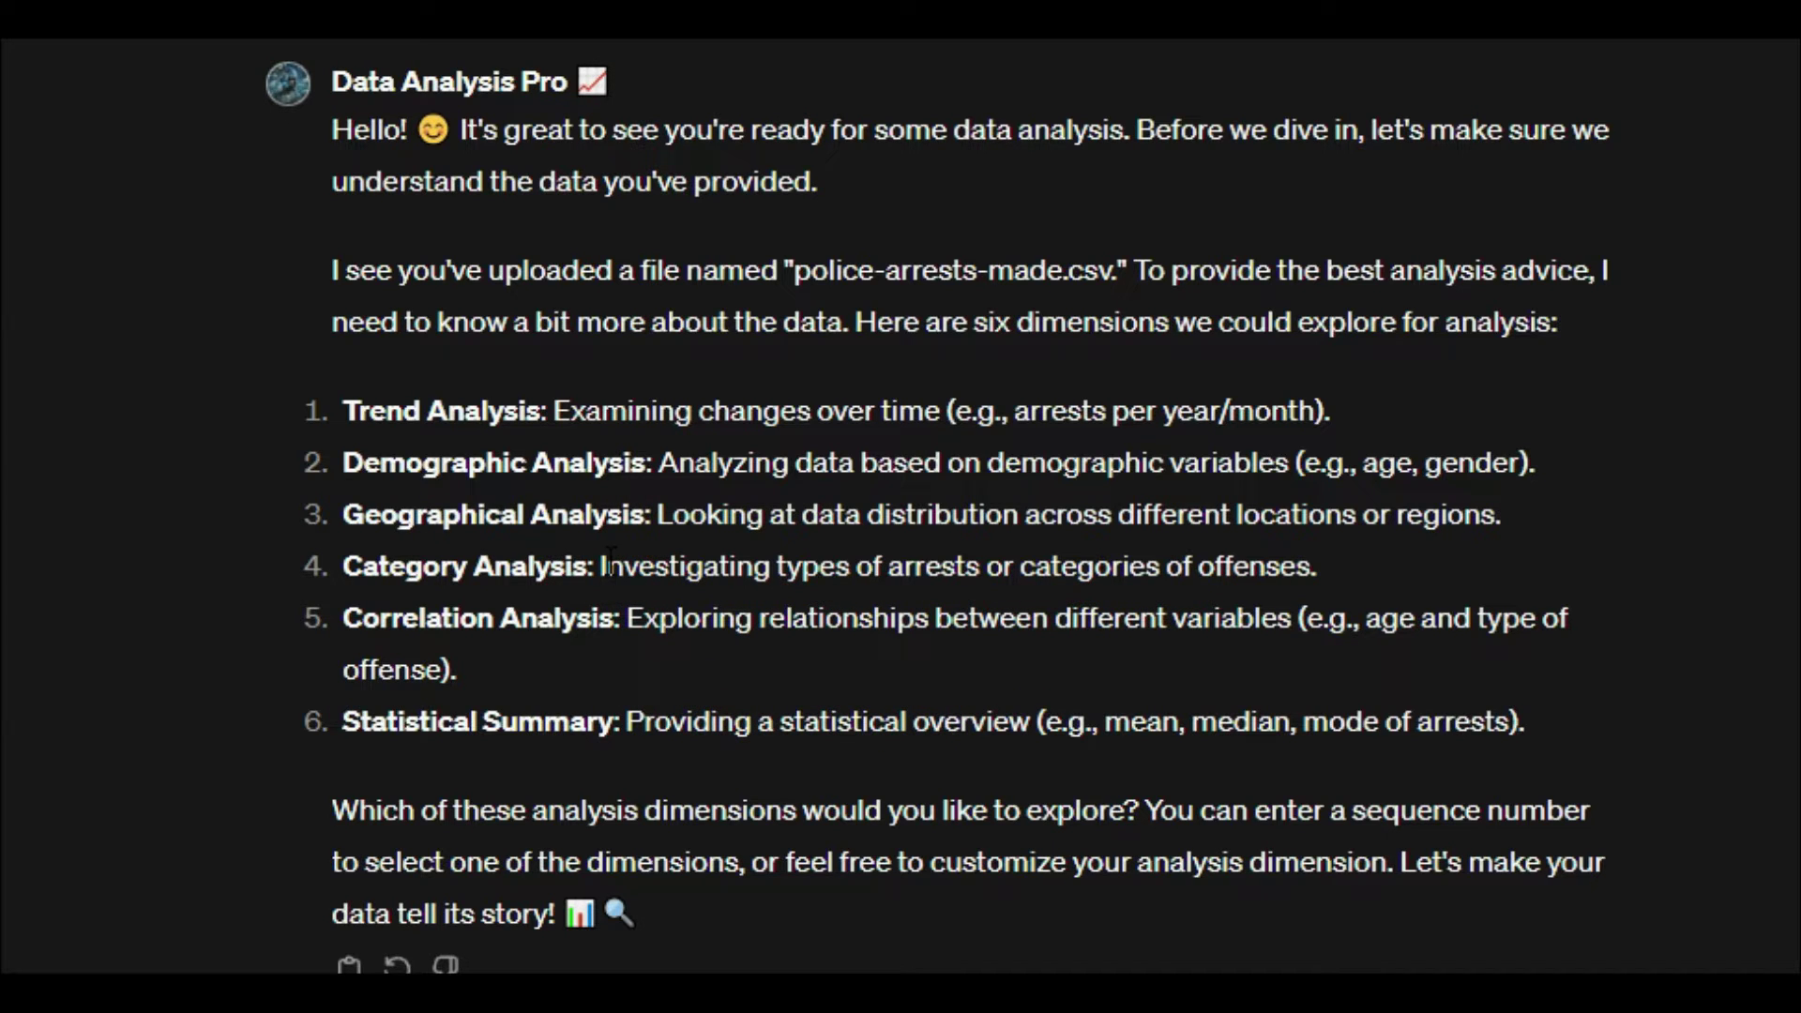
left_click_drag(591, 570, 354, 559)
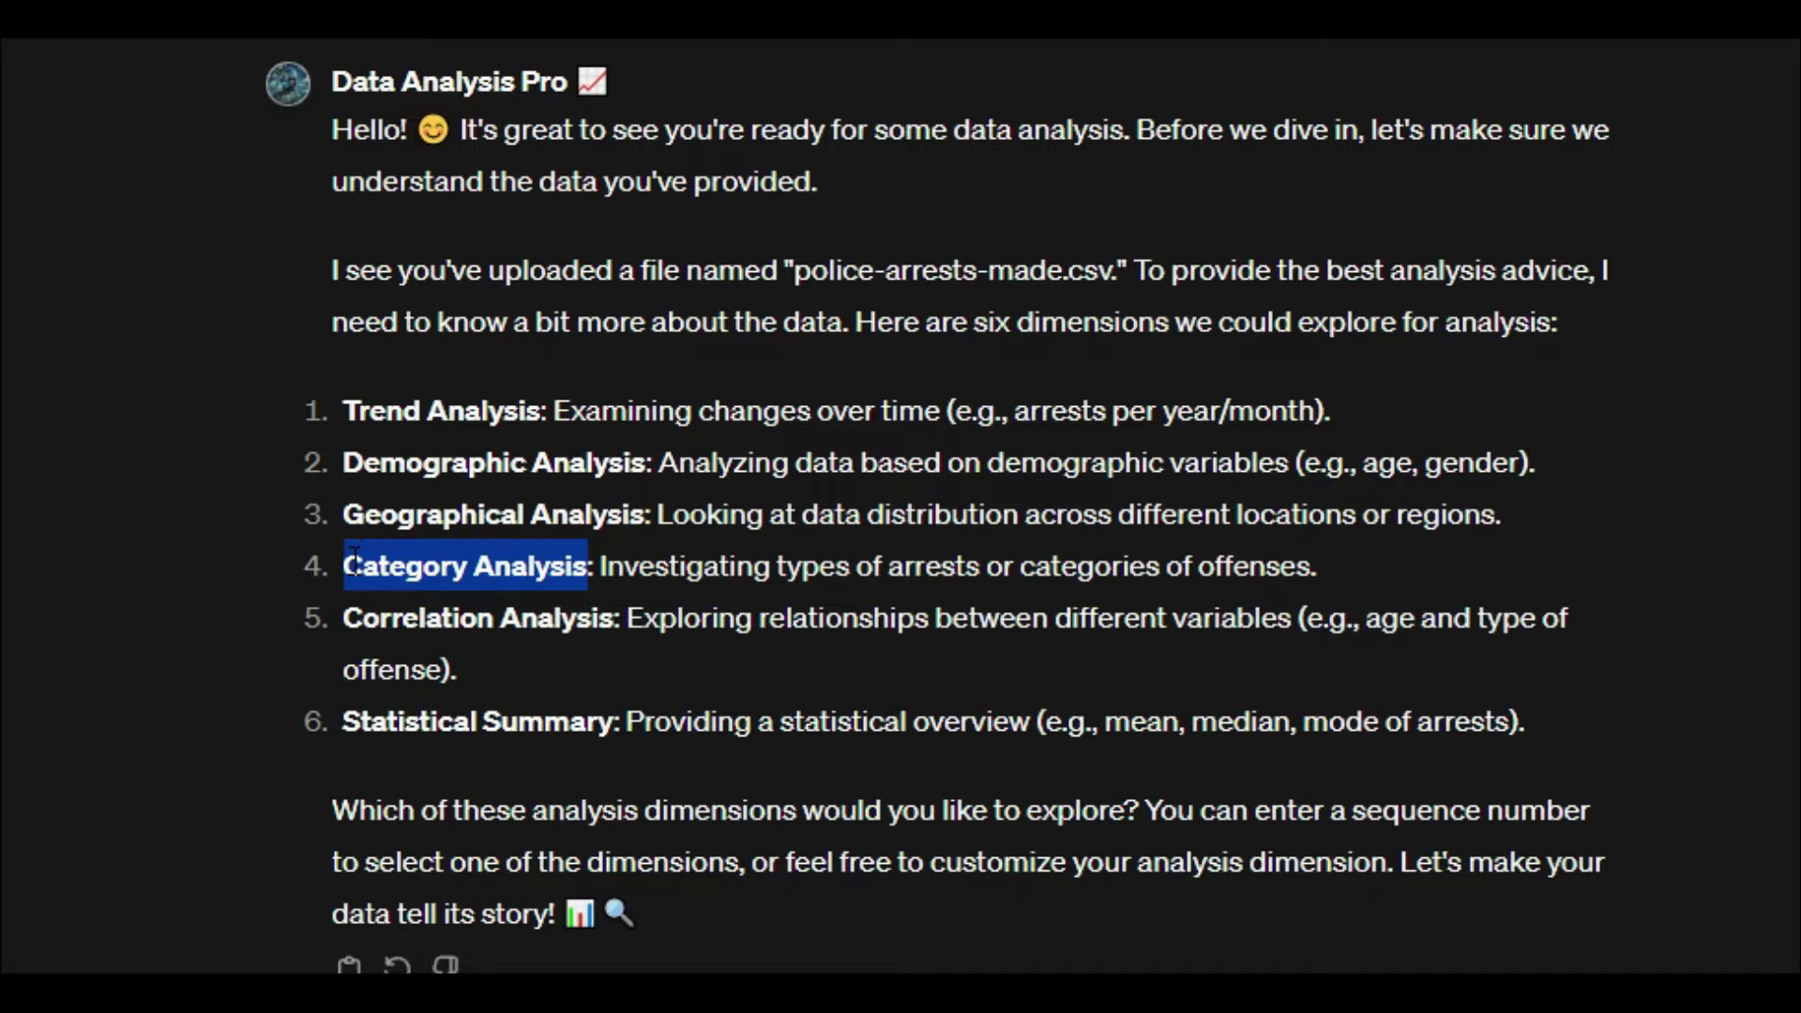
left_click(354, 561)
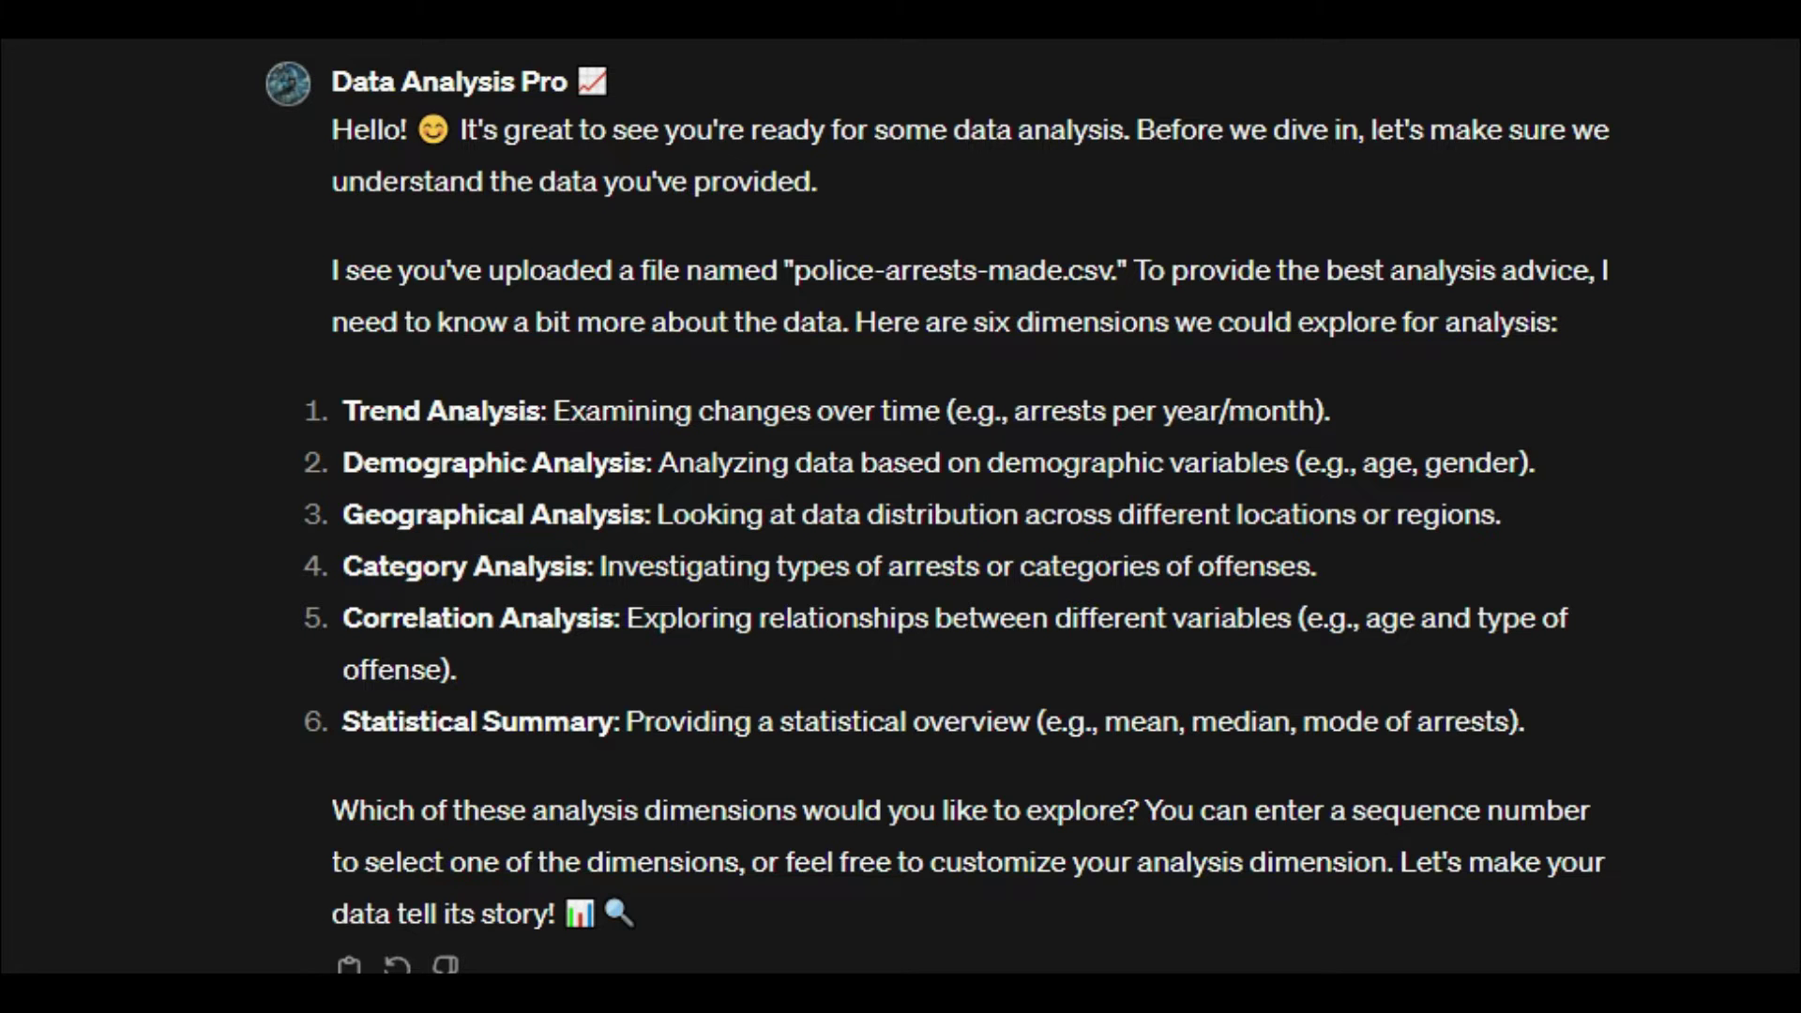
Send 'Category Analysis' as the chosen dimension and briefly inspect its Primary Charge analysis code.
key("Return")
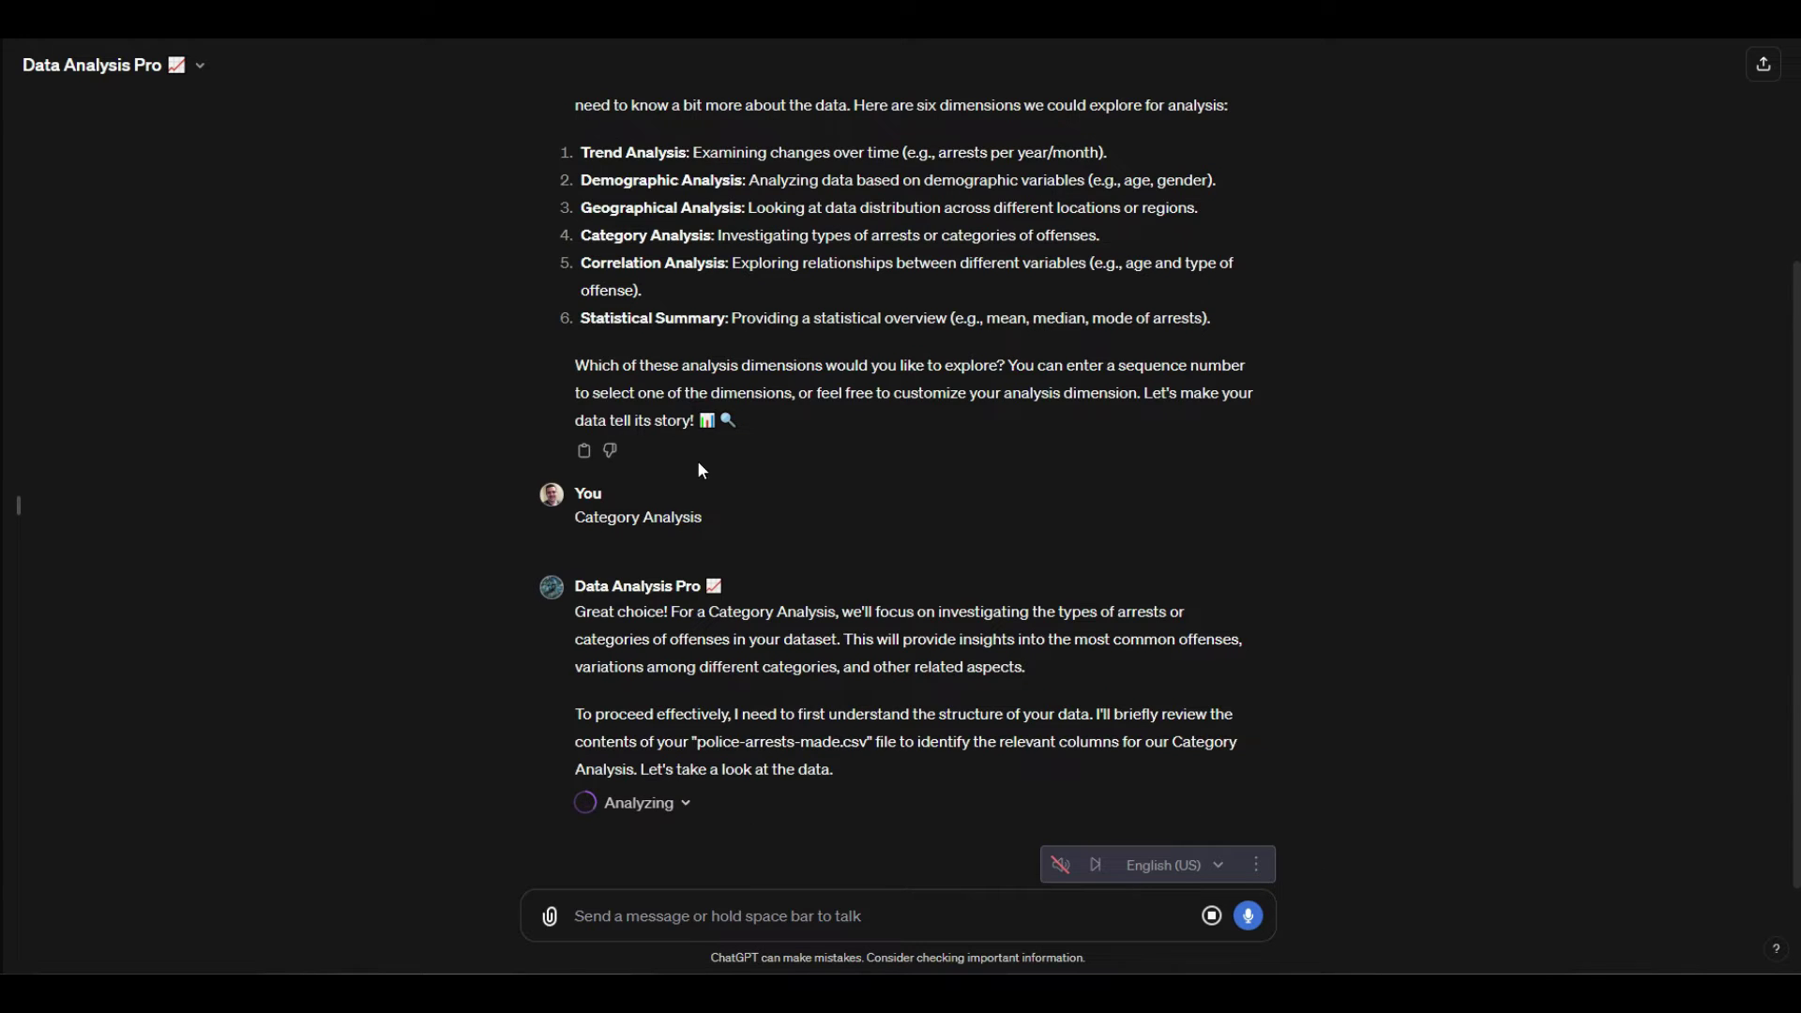
scroll(645, 261, "up", 1)
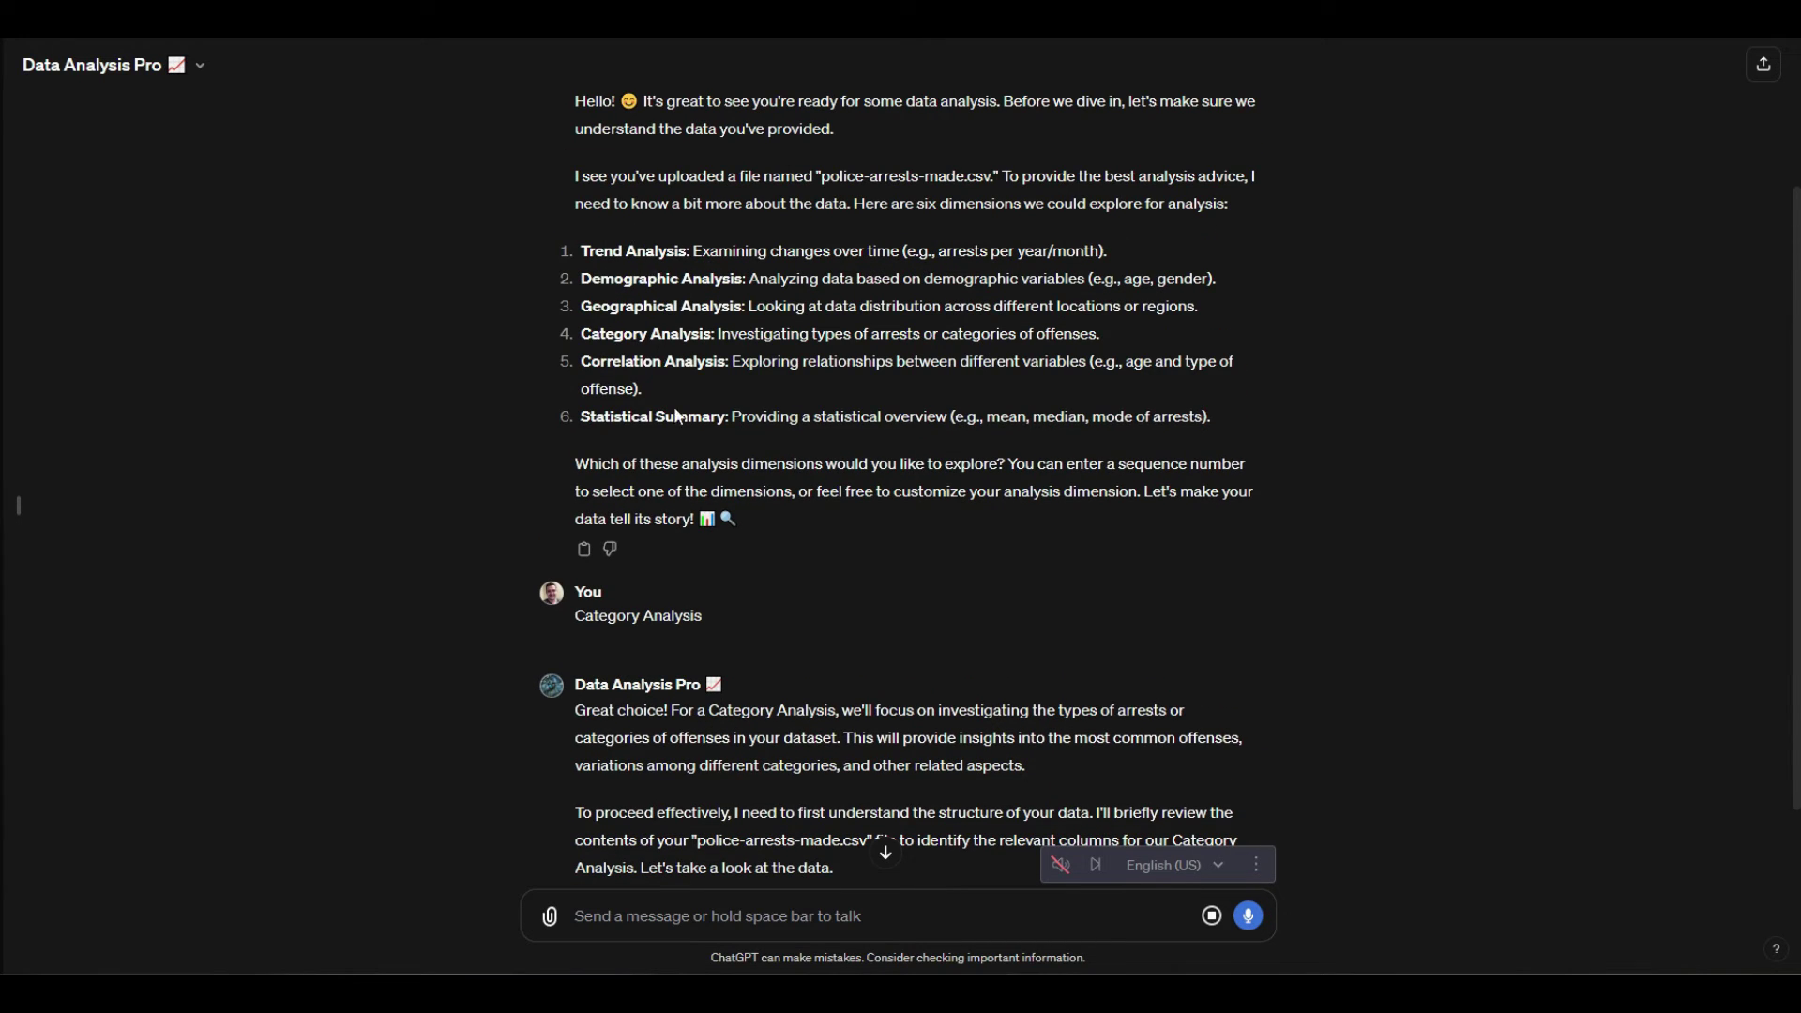
scroll(797, 661, "down", 2)
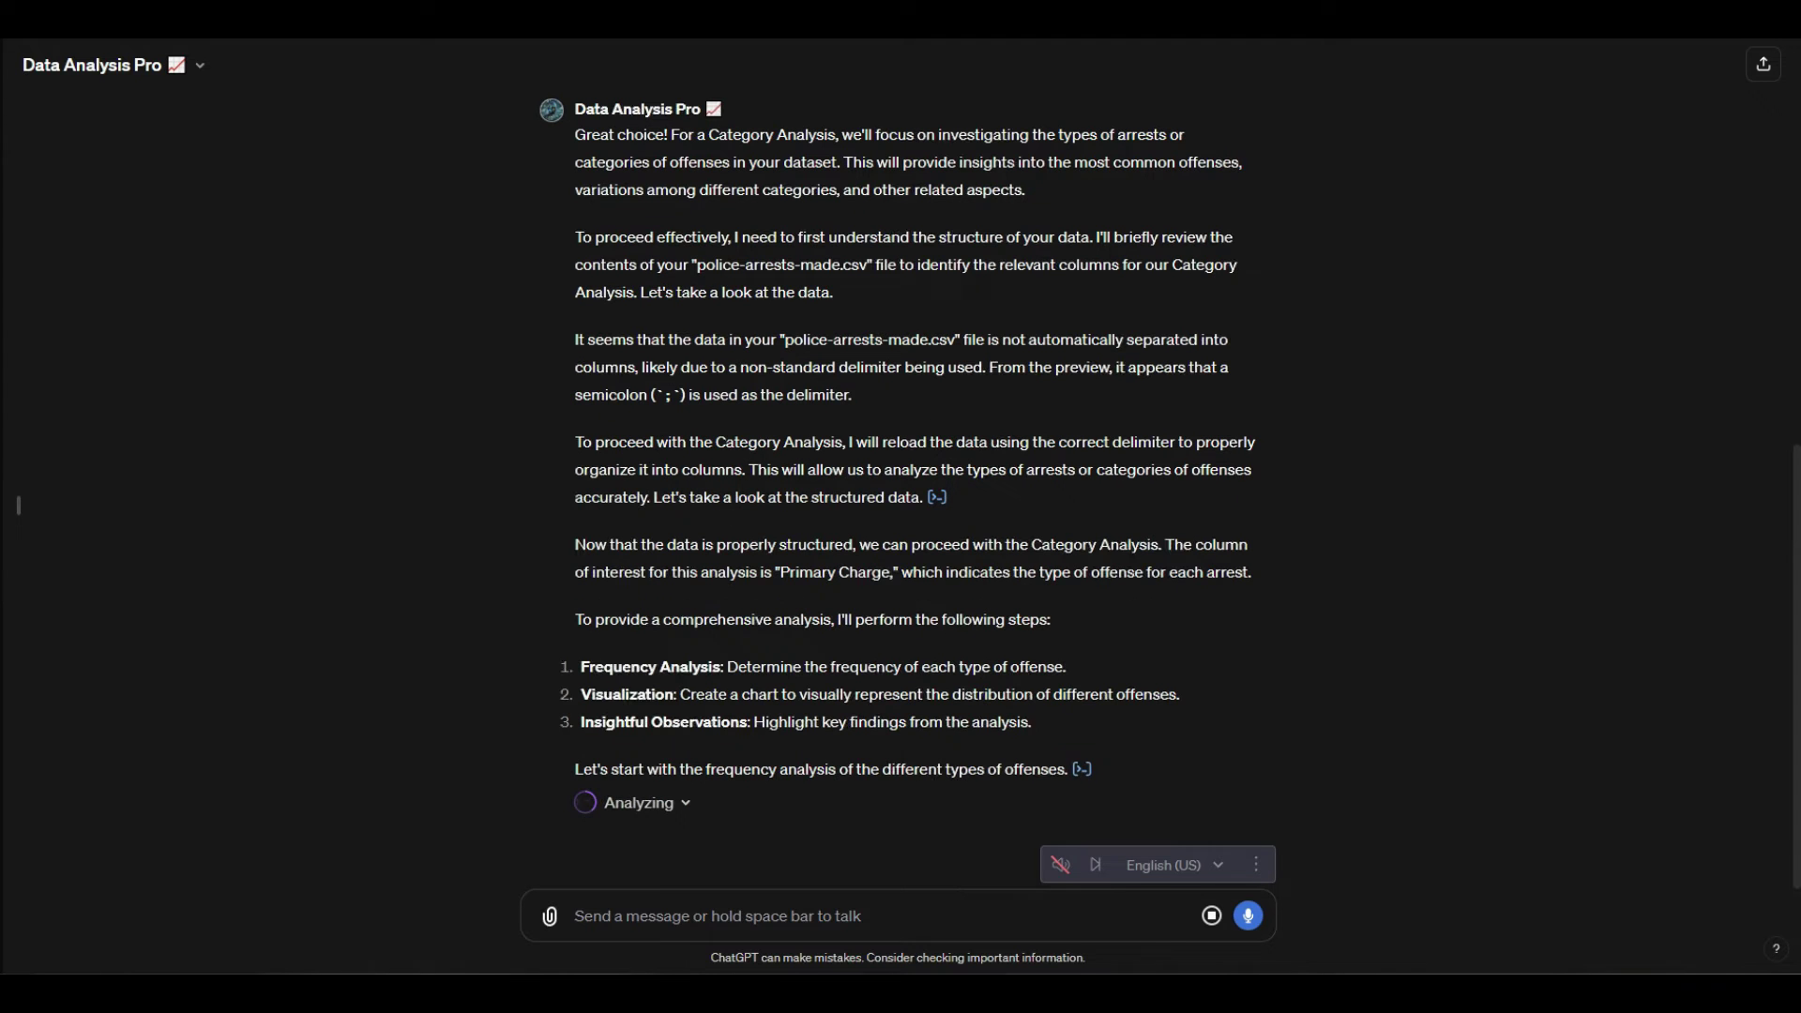
left_click(938, 498)
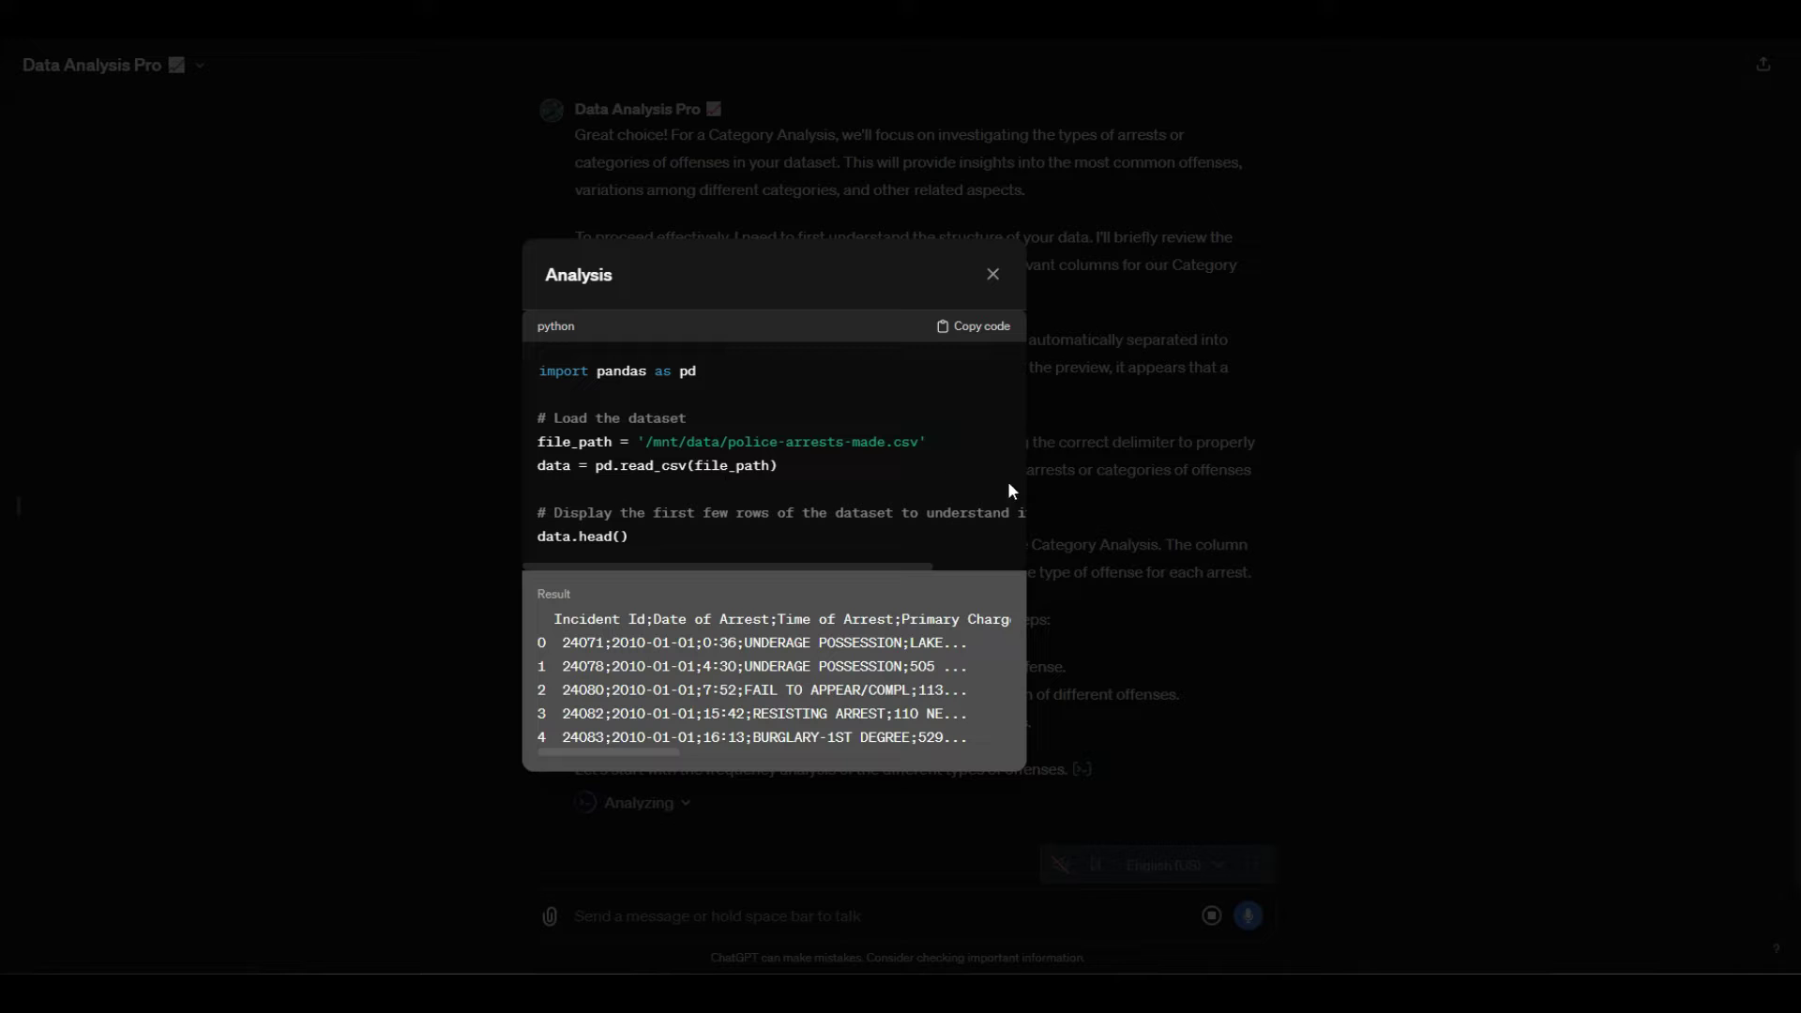
left_click(993, 273)
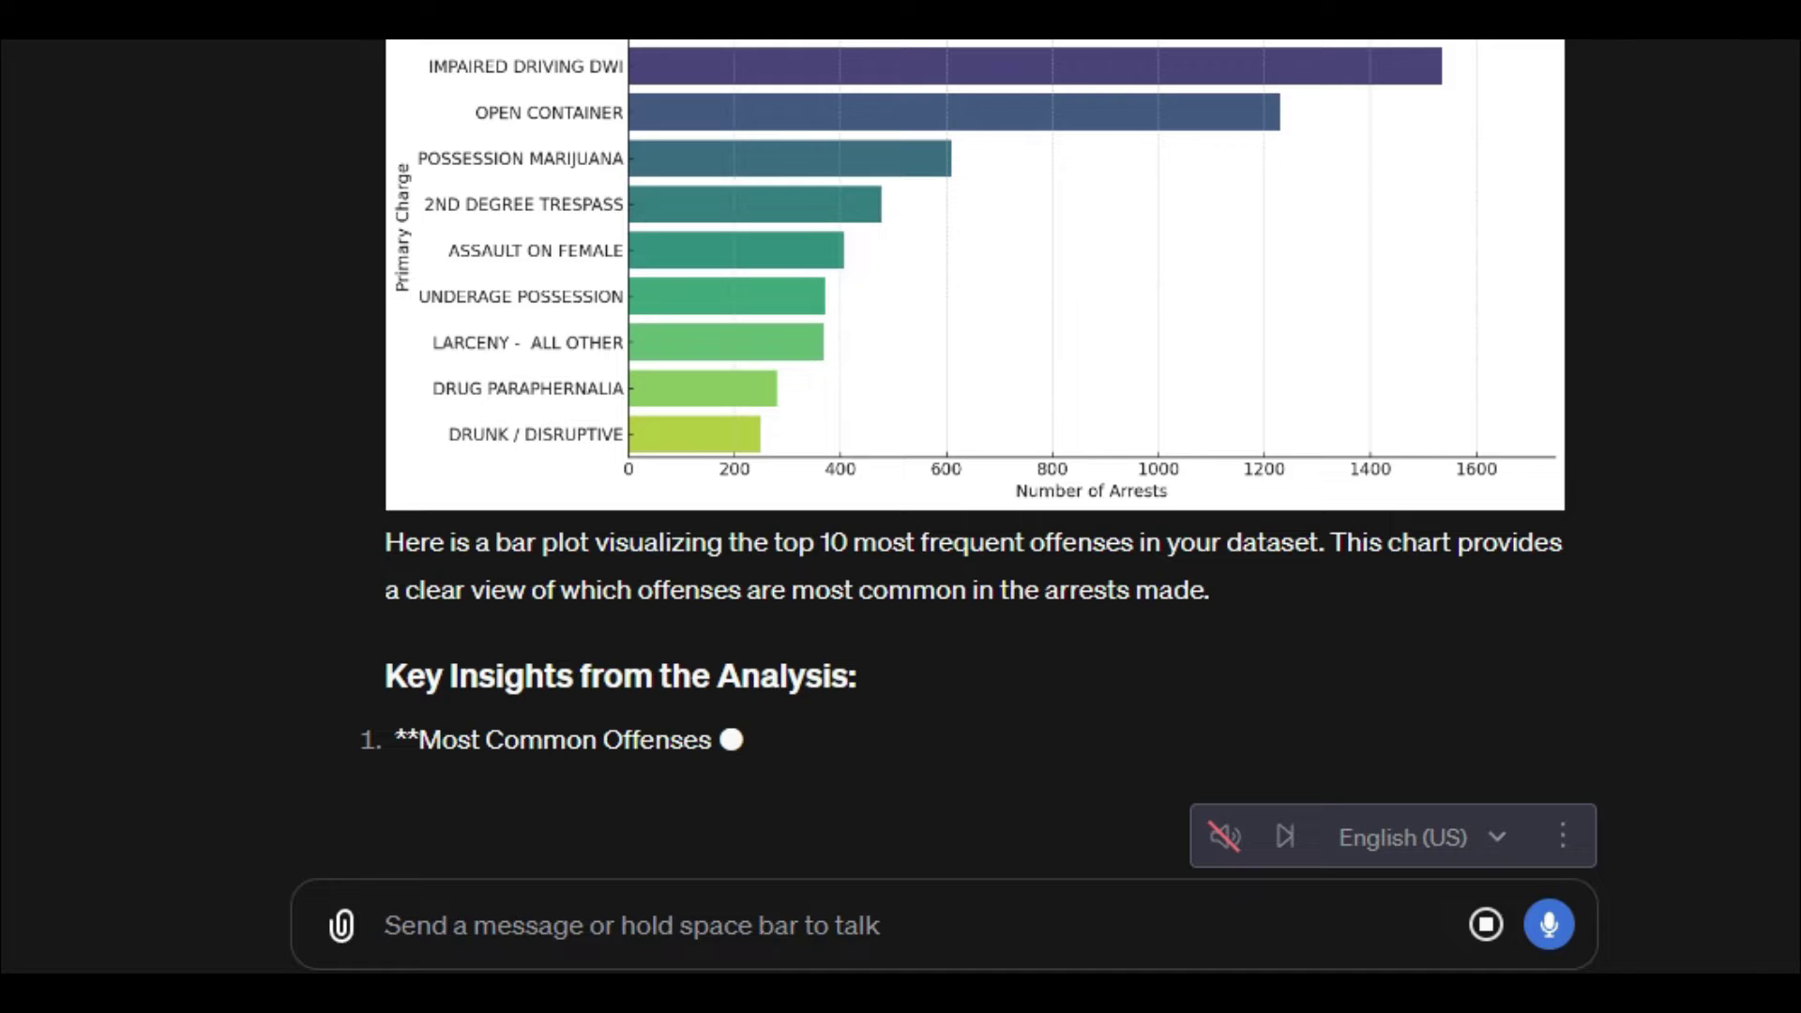
Scroll the reply to review the Top 10 Most Frequent Offenses chart and Most Common Offenses insight.
scroll(952, 120, "up", 1)
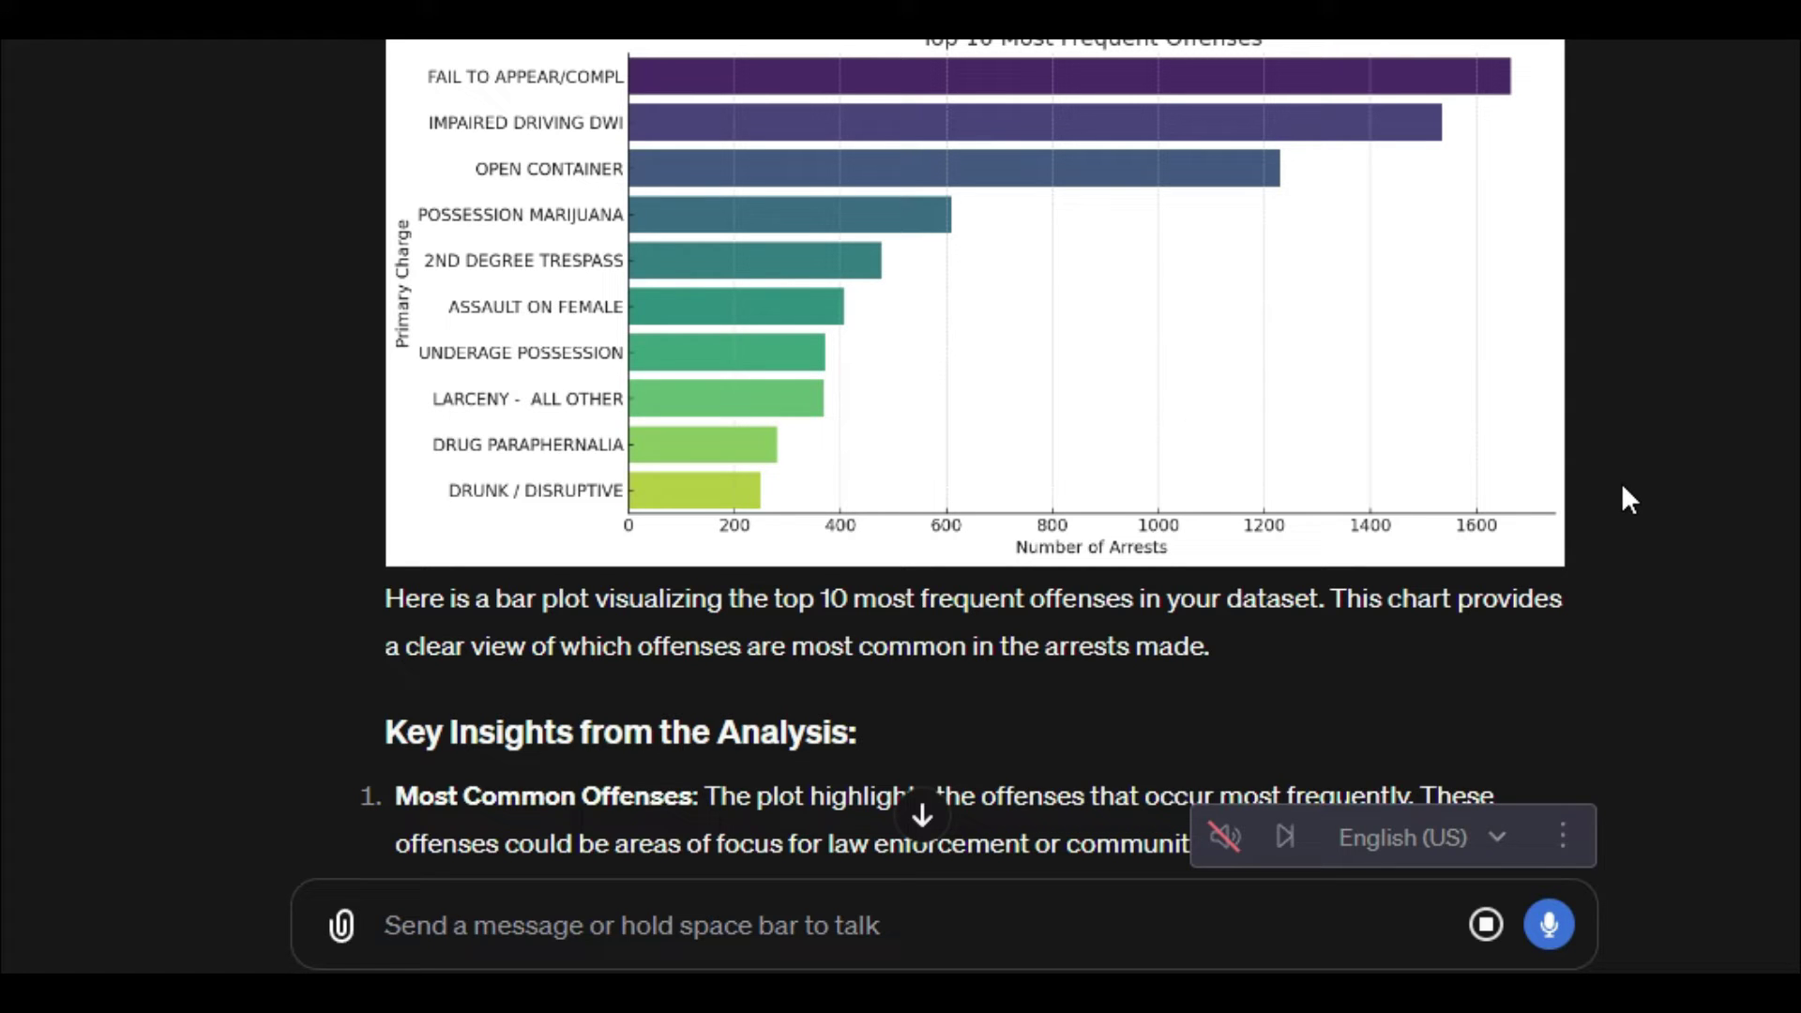
Ask whether open container arrests can be analyzed geospatially by where they occurred.
left_click(916, 921)
type("For open co")
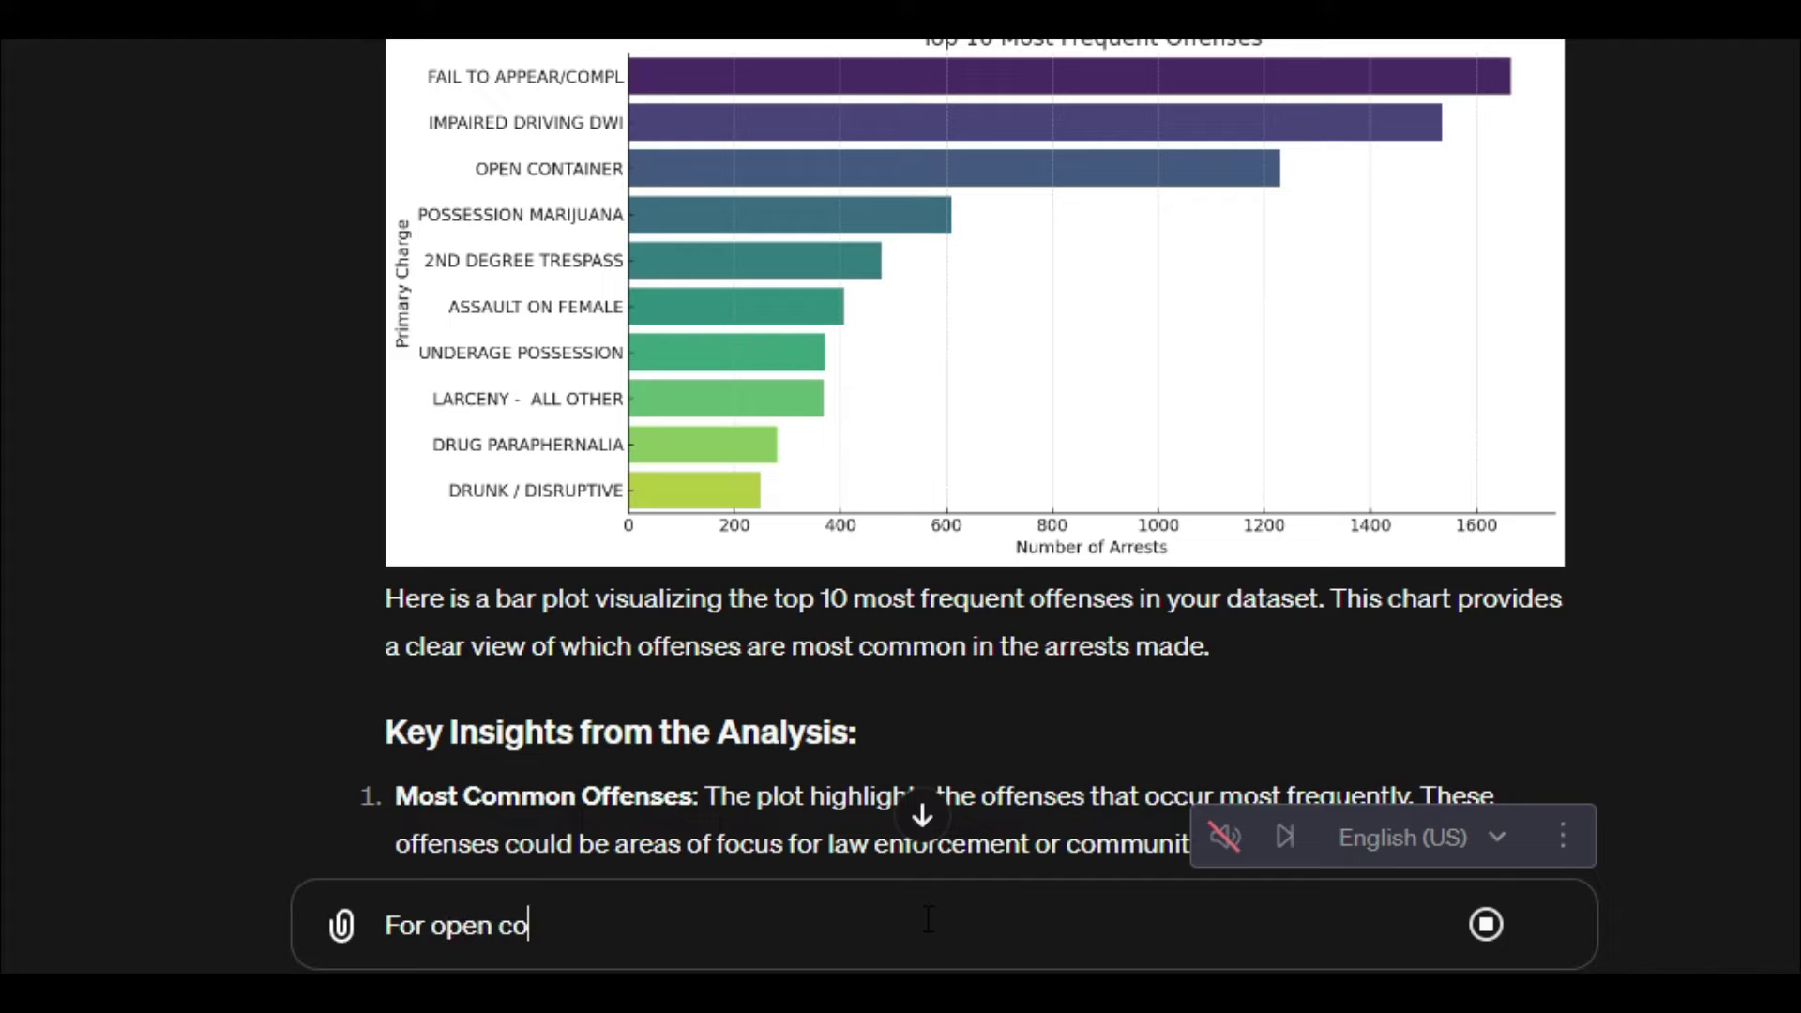
type("ntainer, can w")
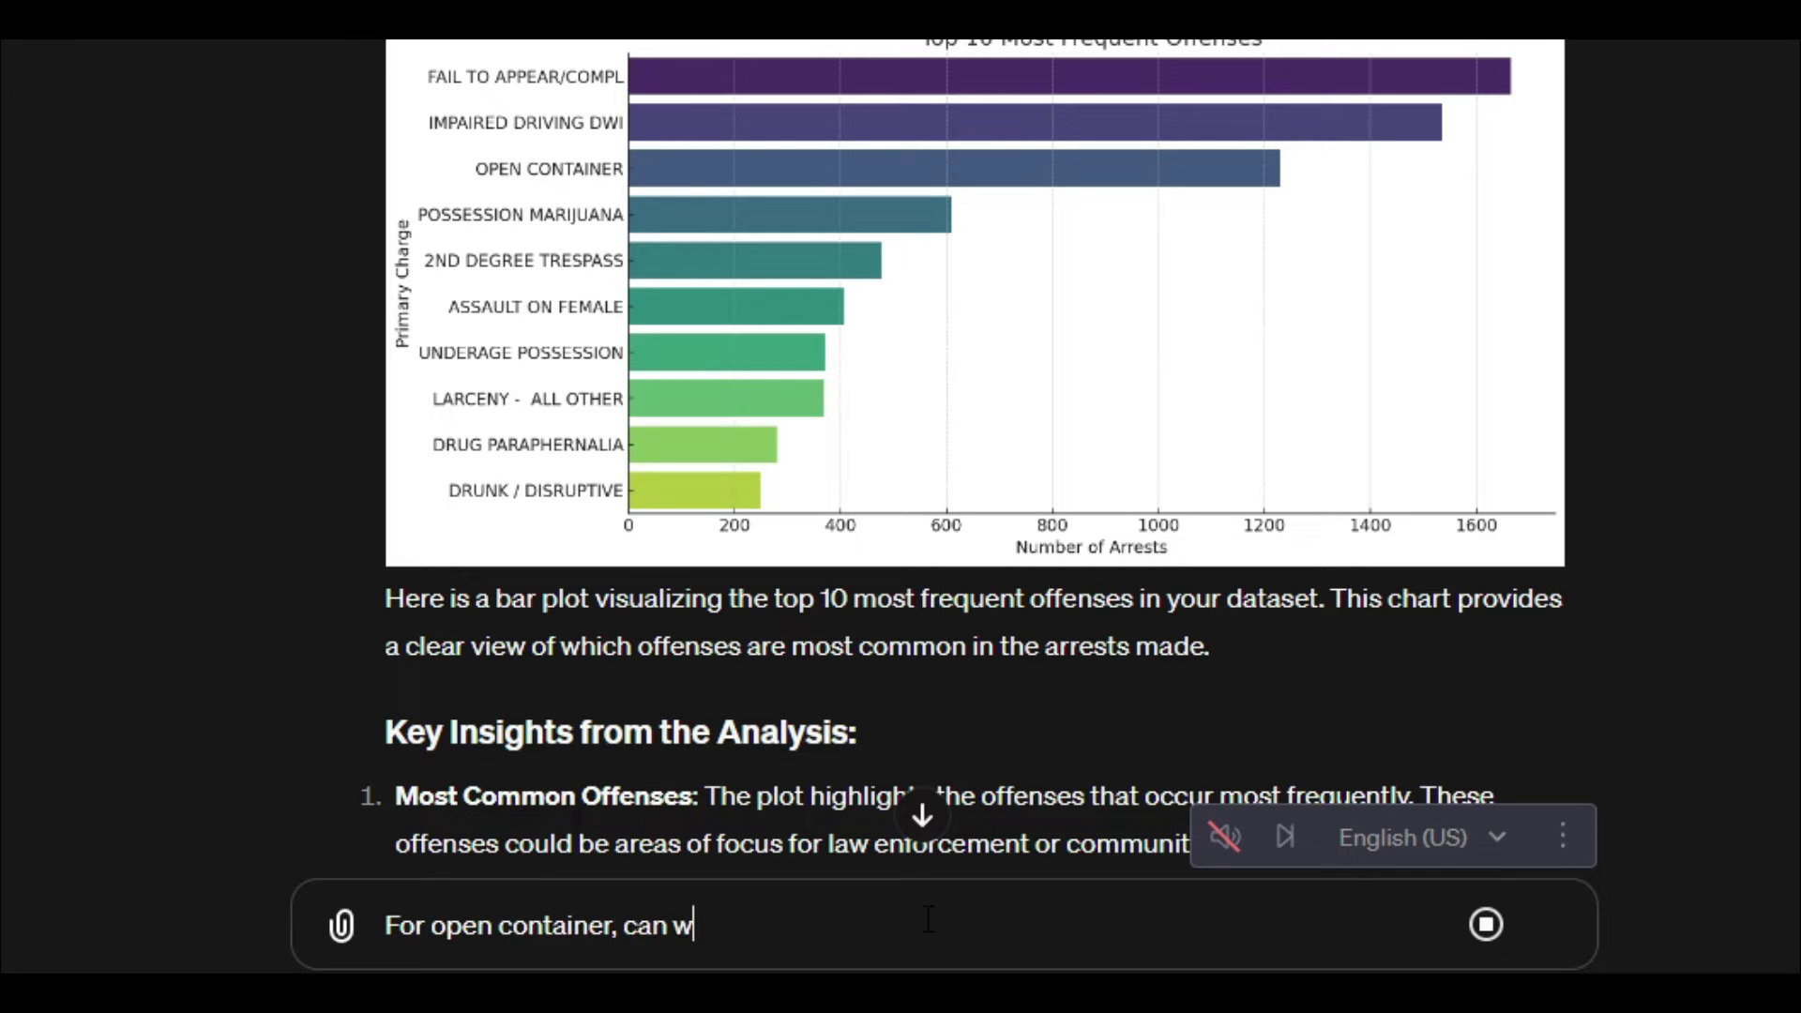
type("e analyze th")
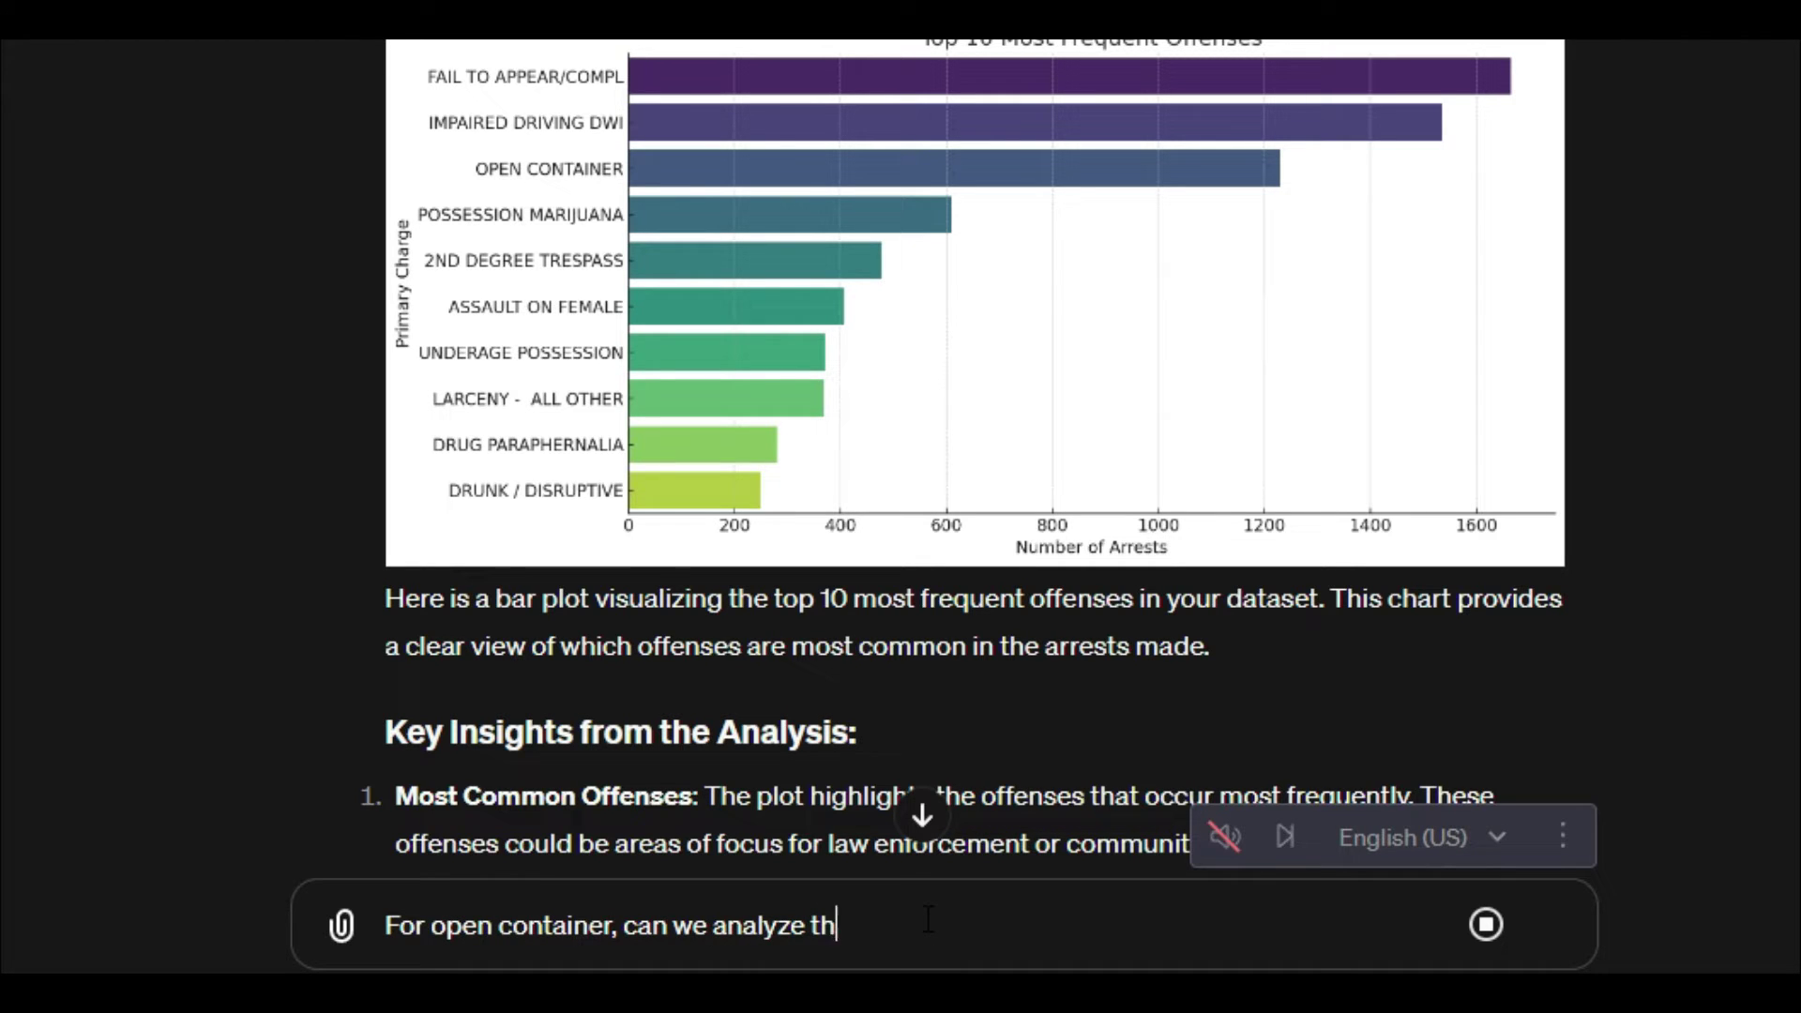
type("at from a geos")
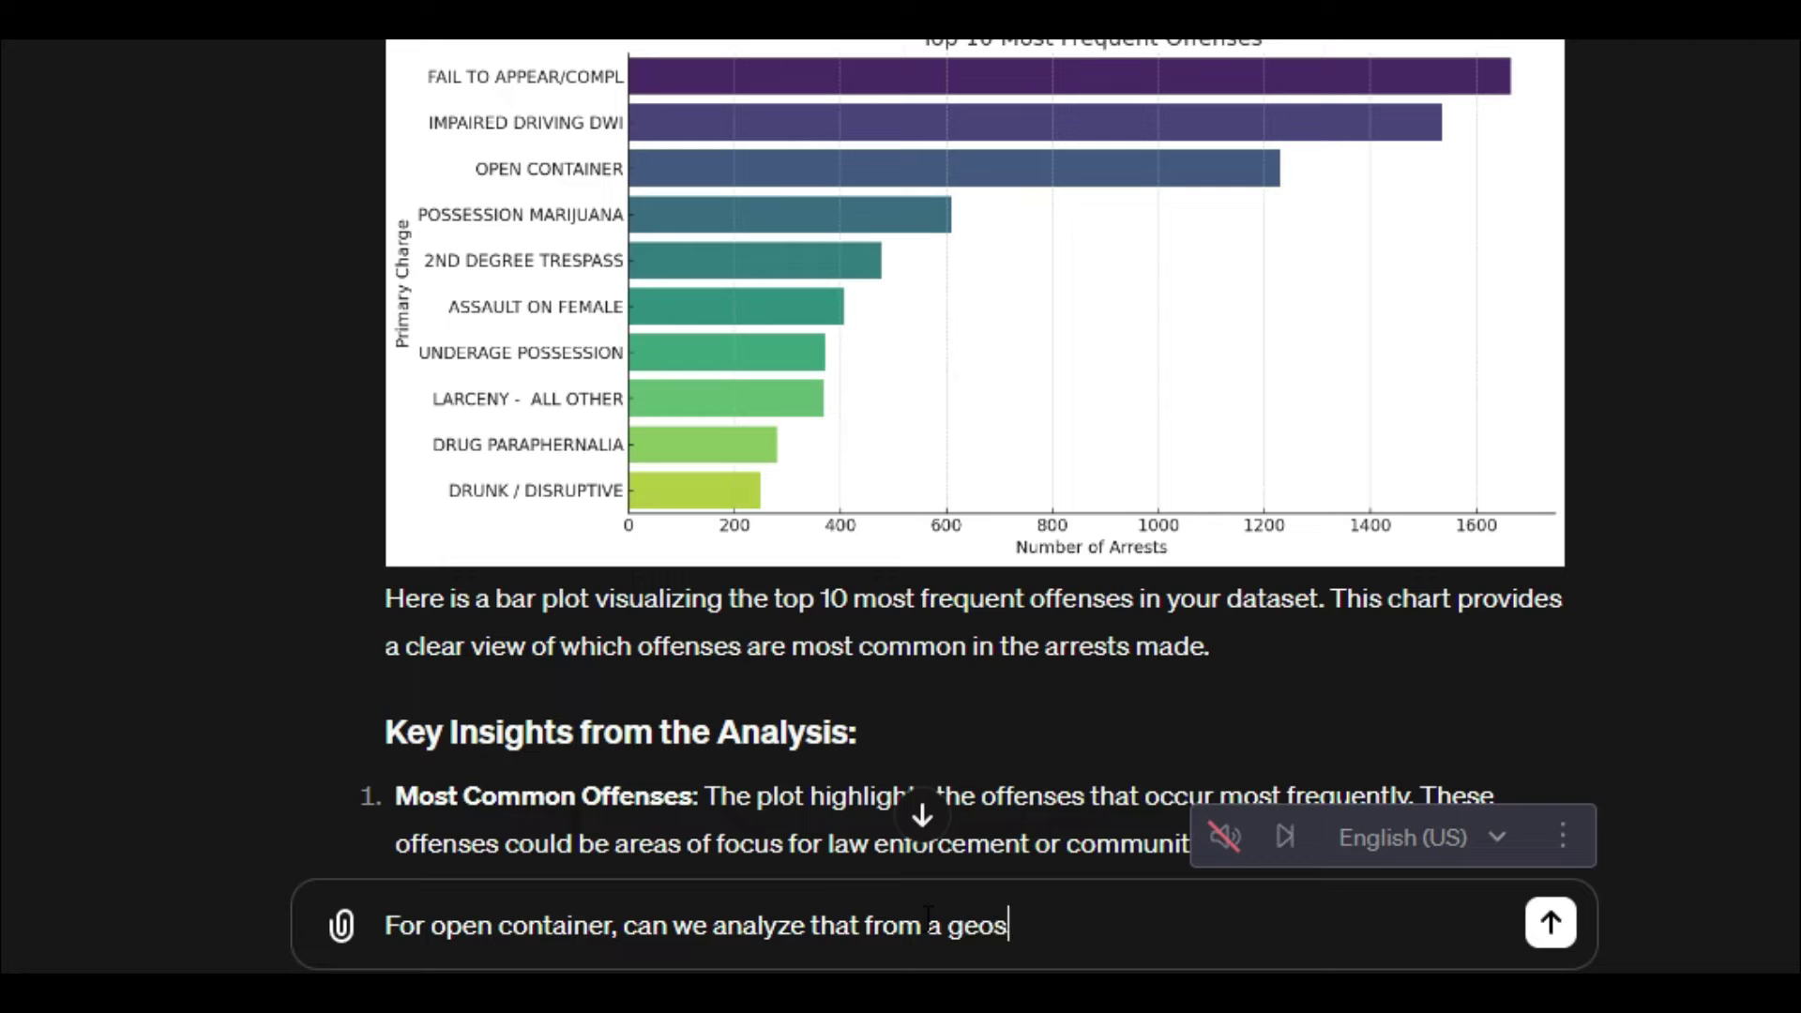
type("patial standp")
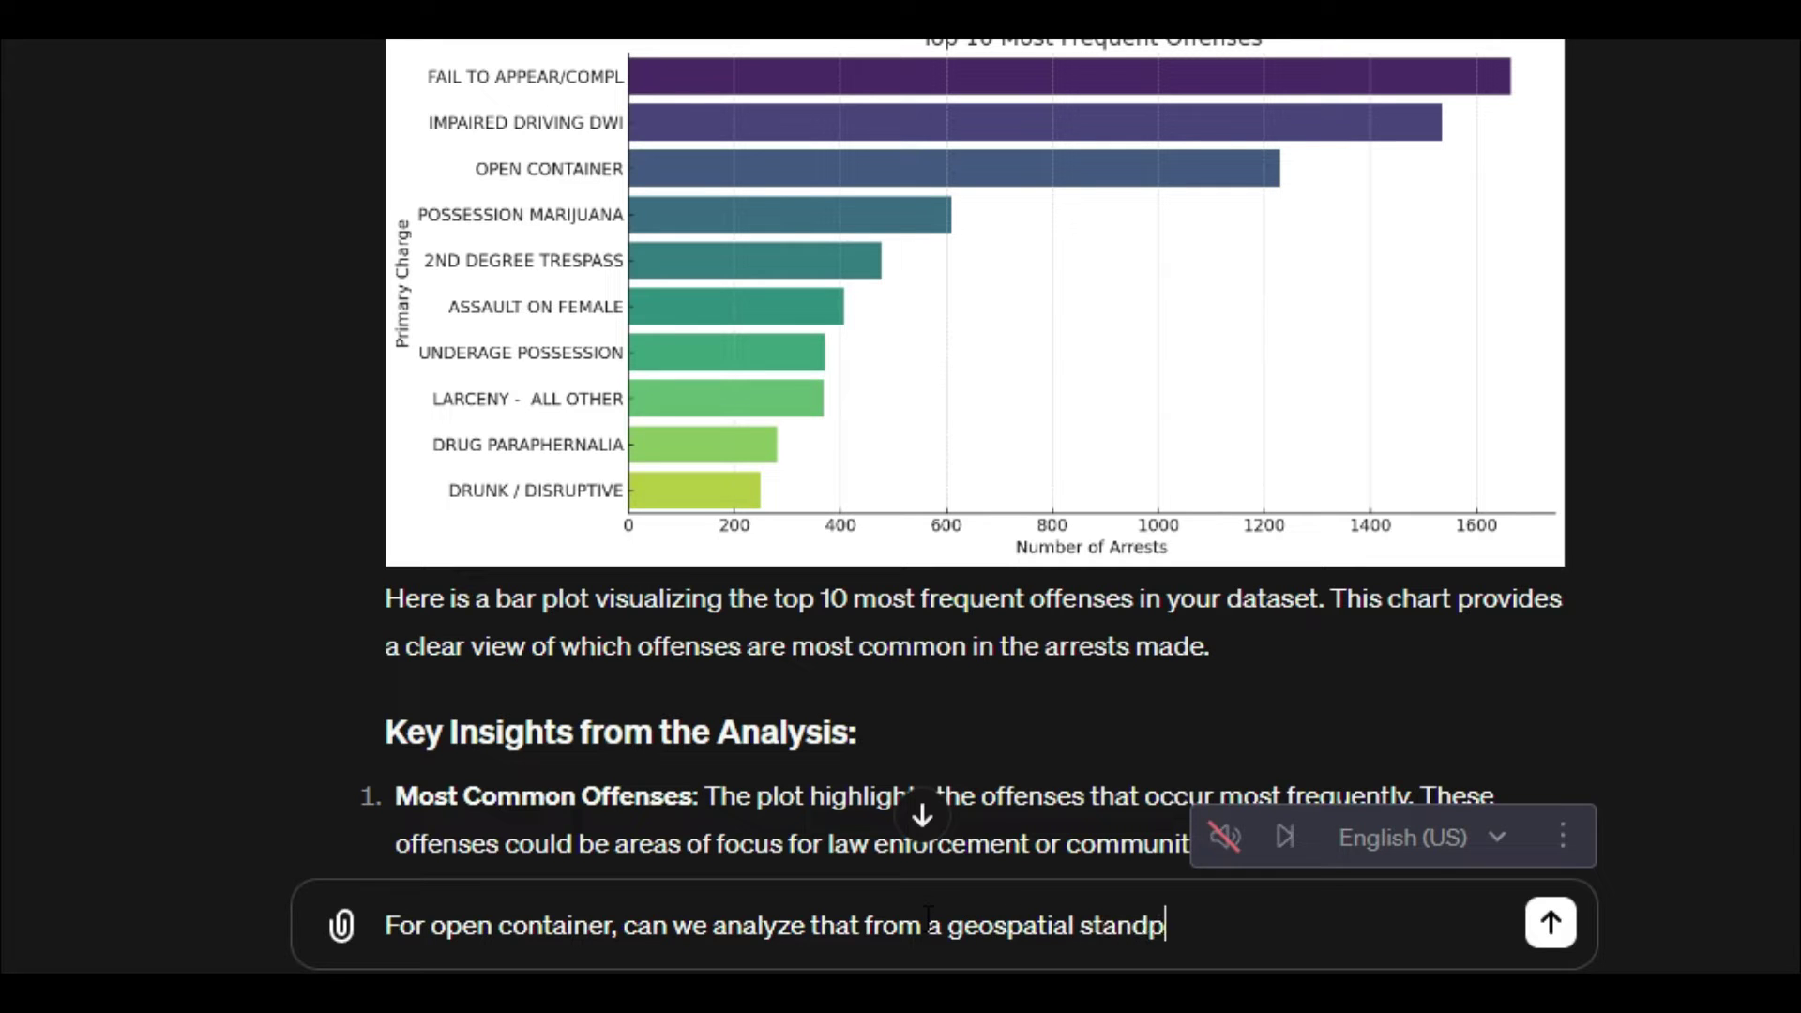
type("oint of where those a")
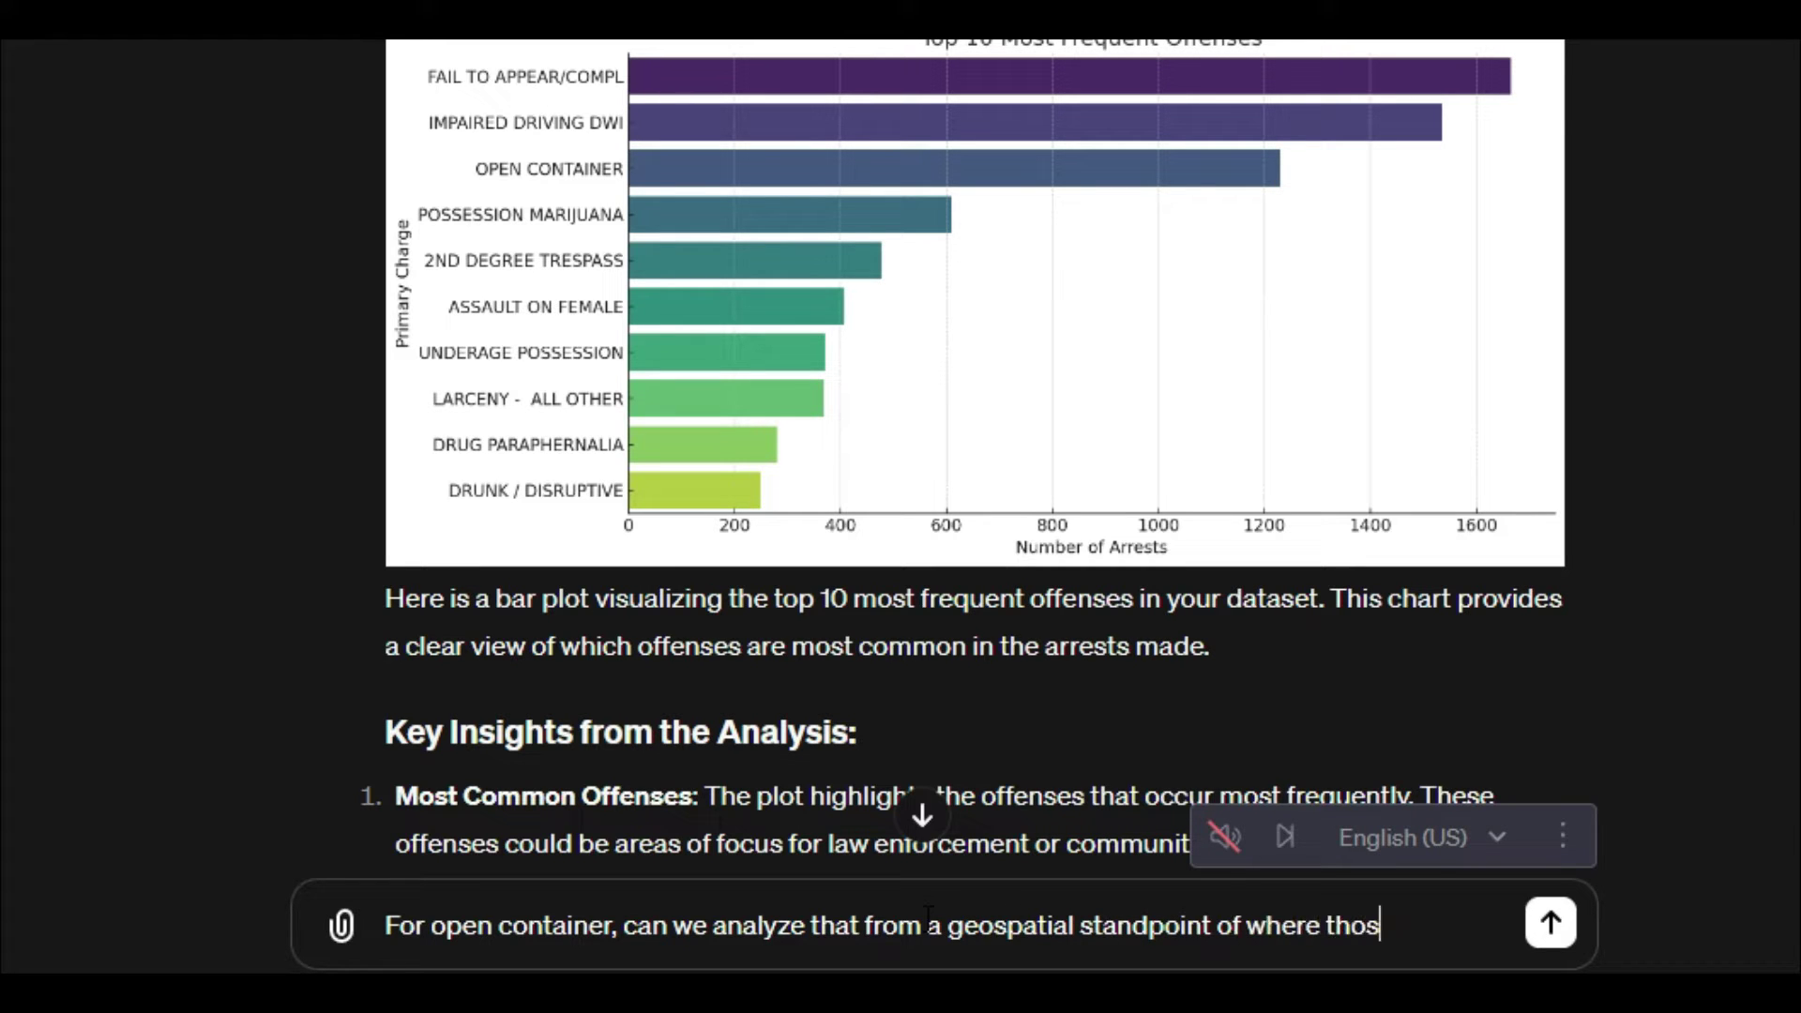
type("rrests occured?")
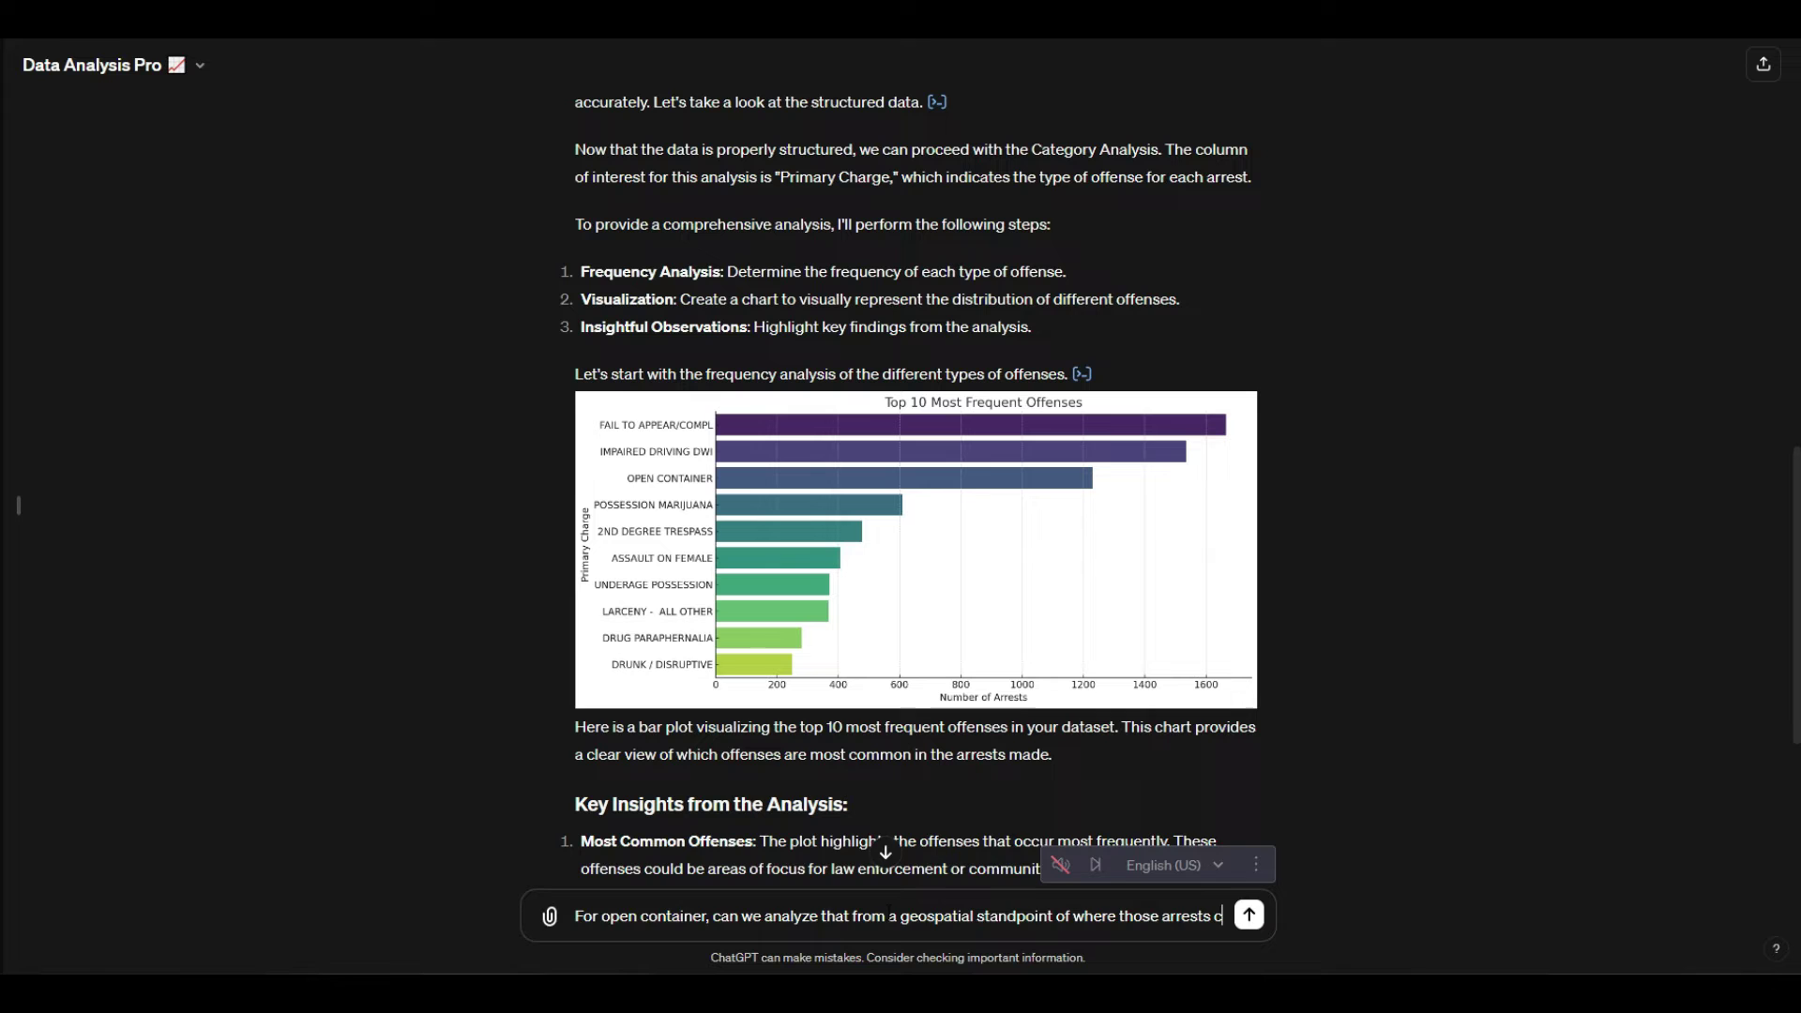
key("Return")
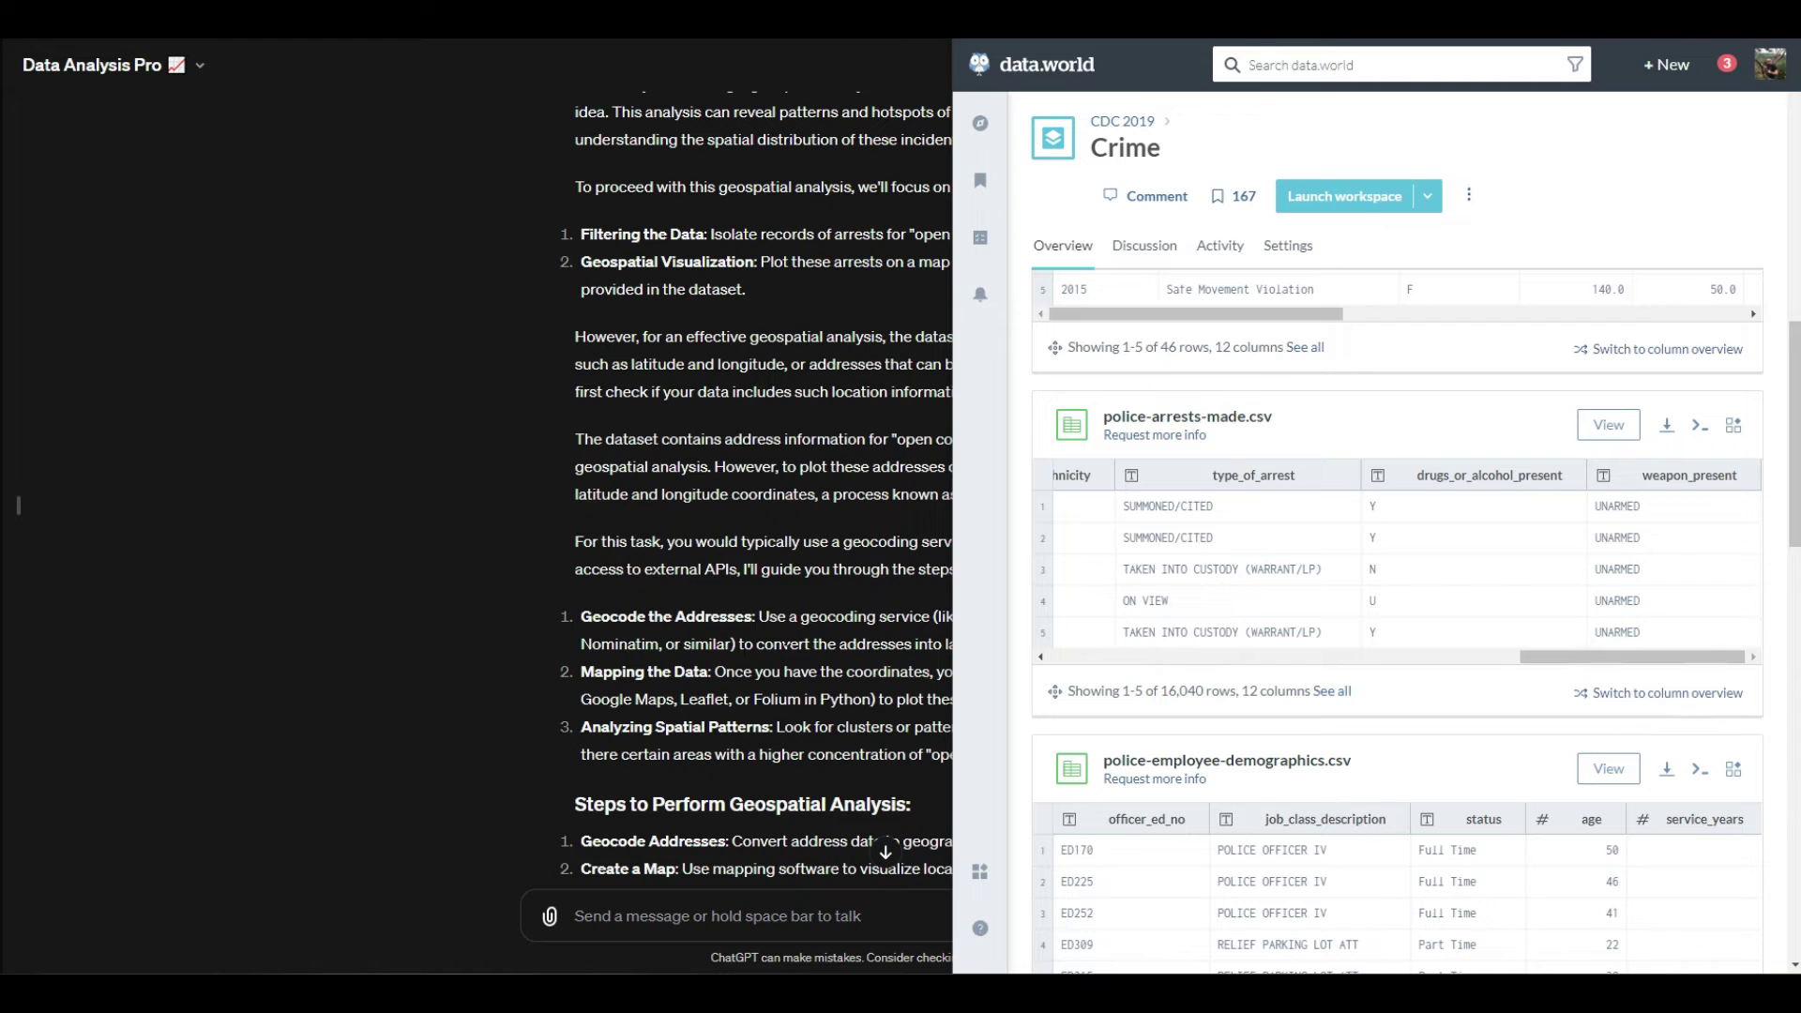
Check the data.world arrests preview for its primary_charge and address columns, then leave the page.
left_click_drag(1573, 661, 1238, 464)
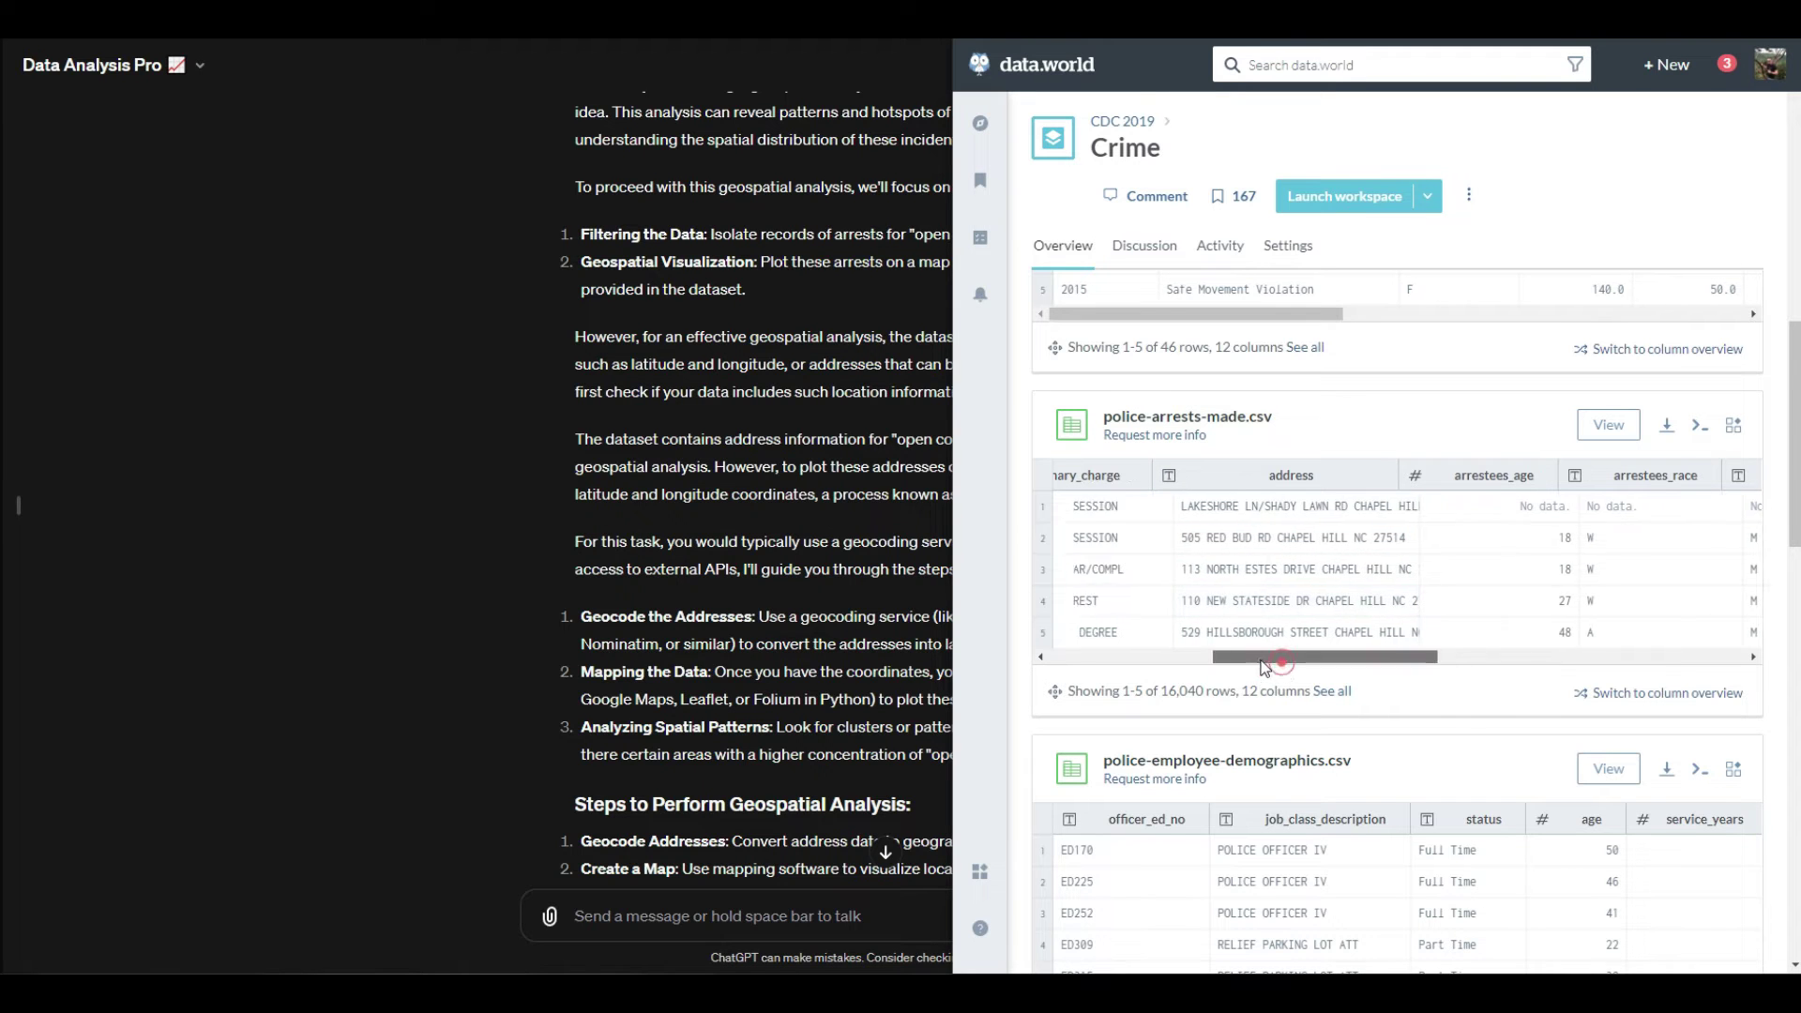
scroll(1279, 671, "left", 1)
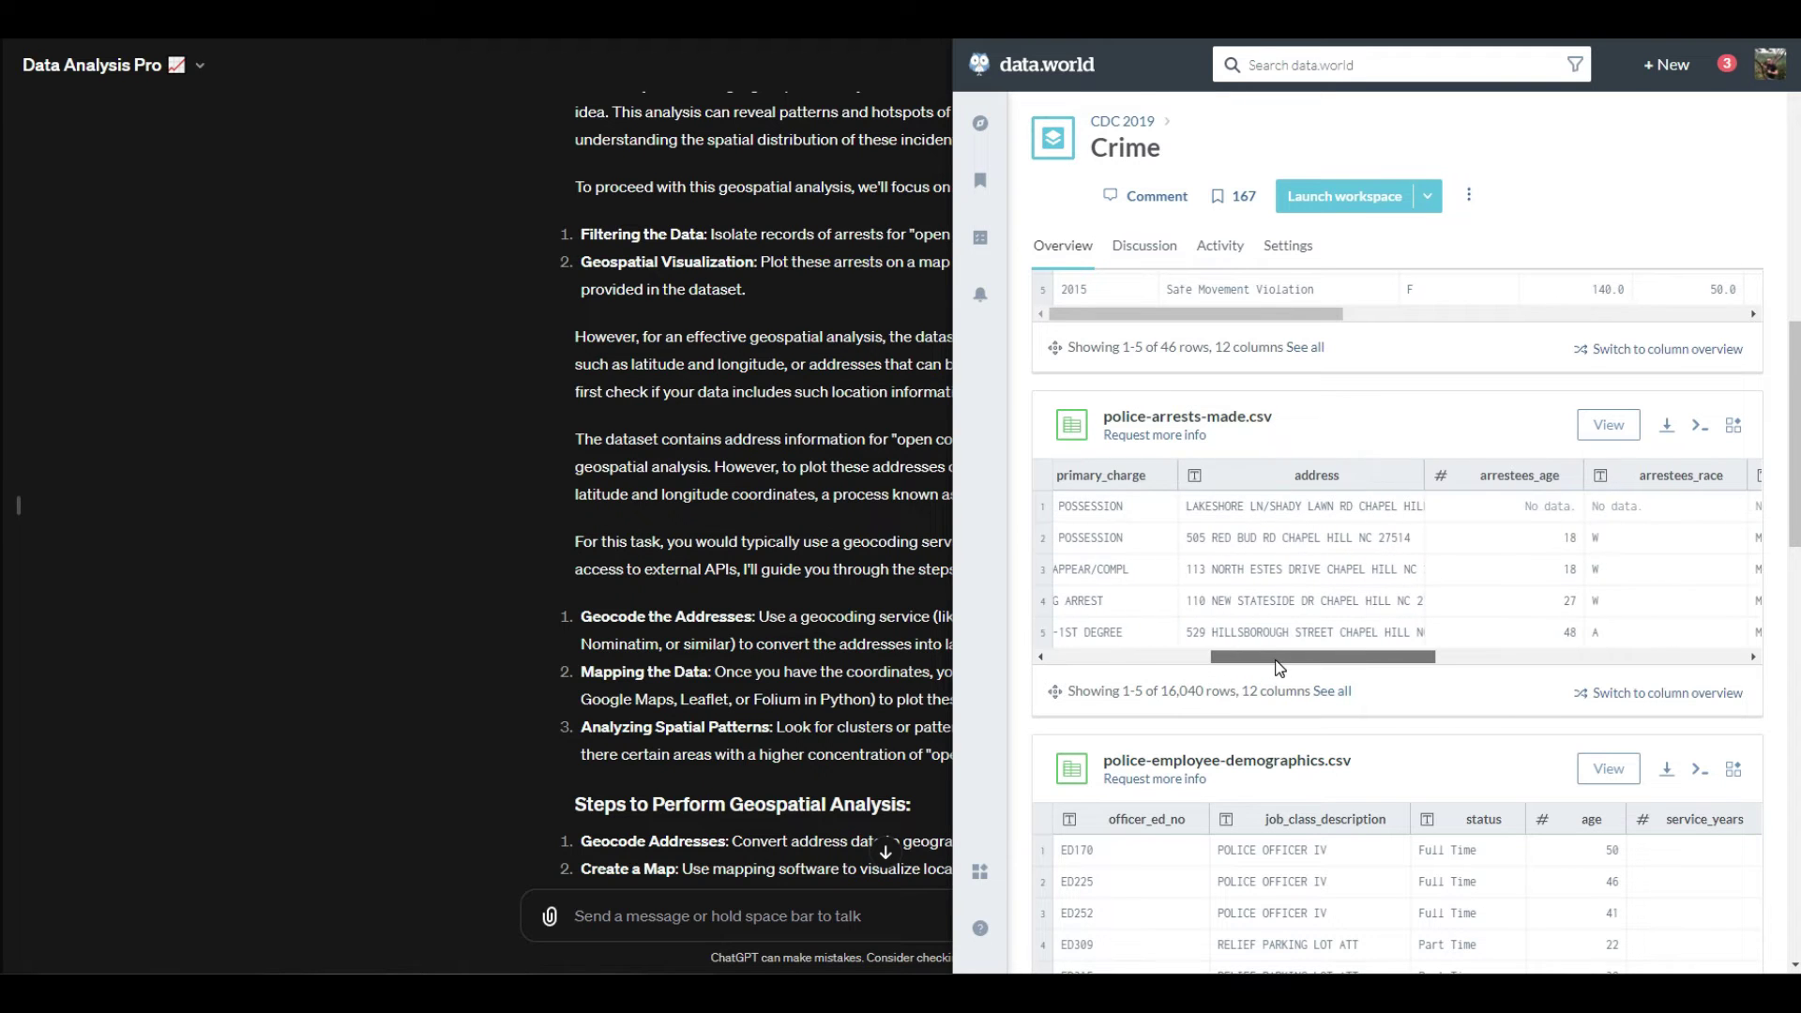
left_click_drag(1277, 662, 1243, 661)
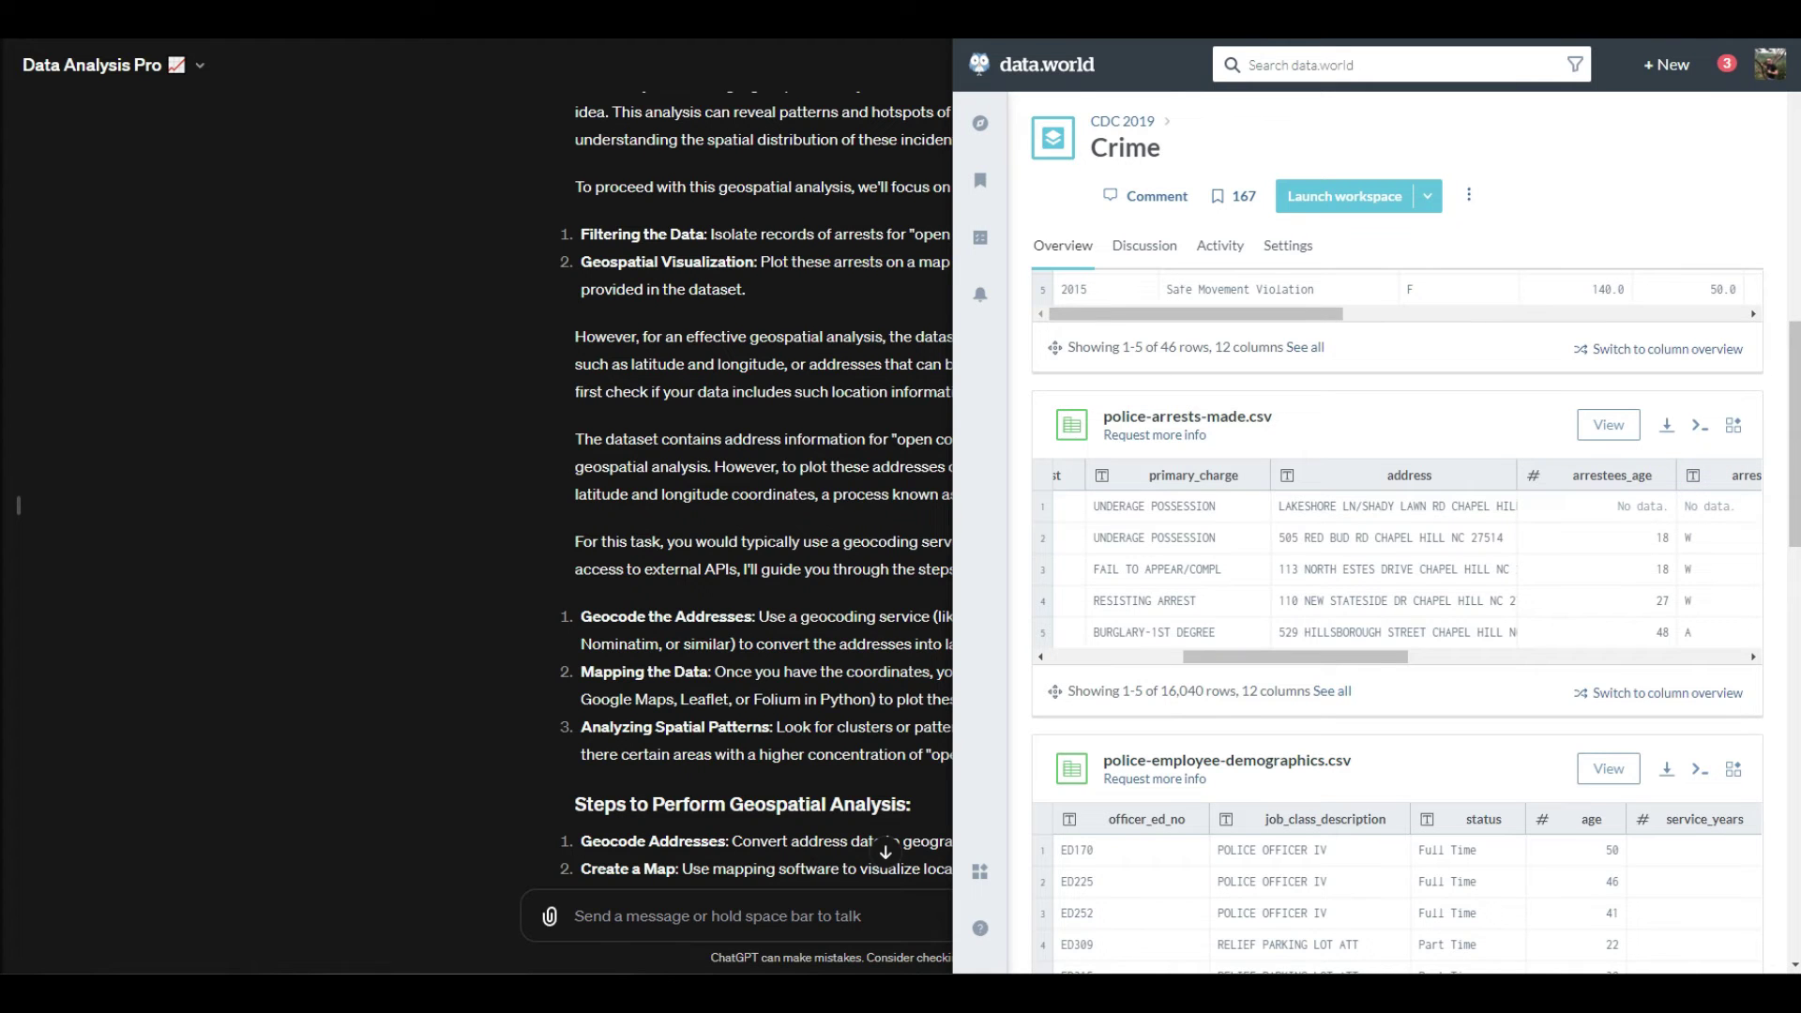
key("alt+Tab")
Scroll back up through the earlier Category Analysis and geospatial replies.
scroll(896, 607, "up", 15)
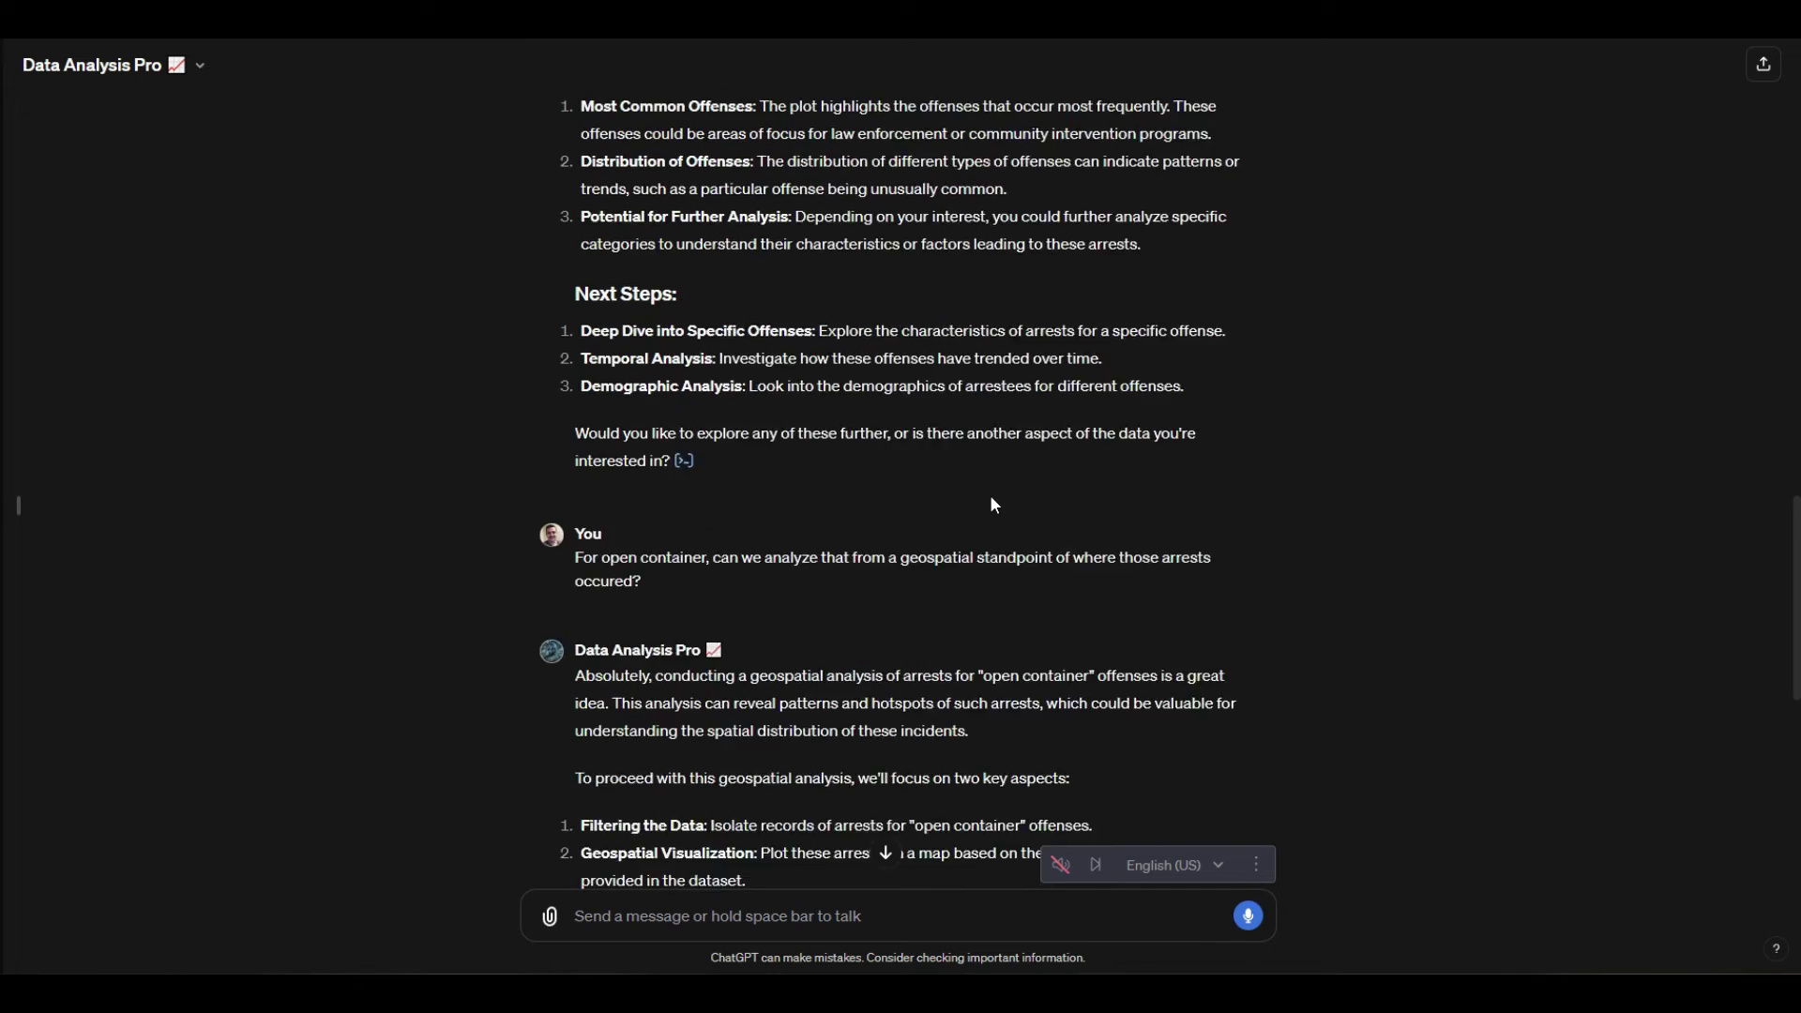
scroll(895, 608, "up", 2)
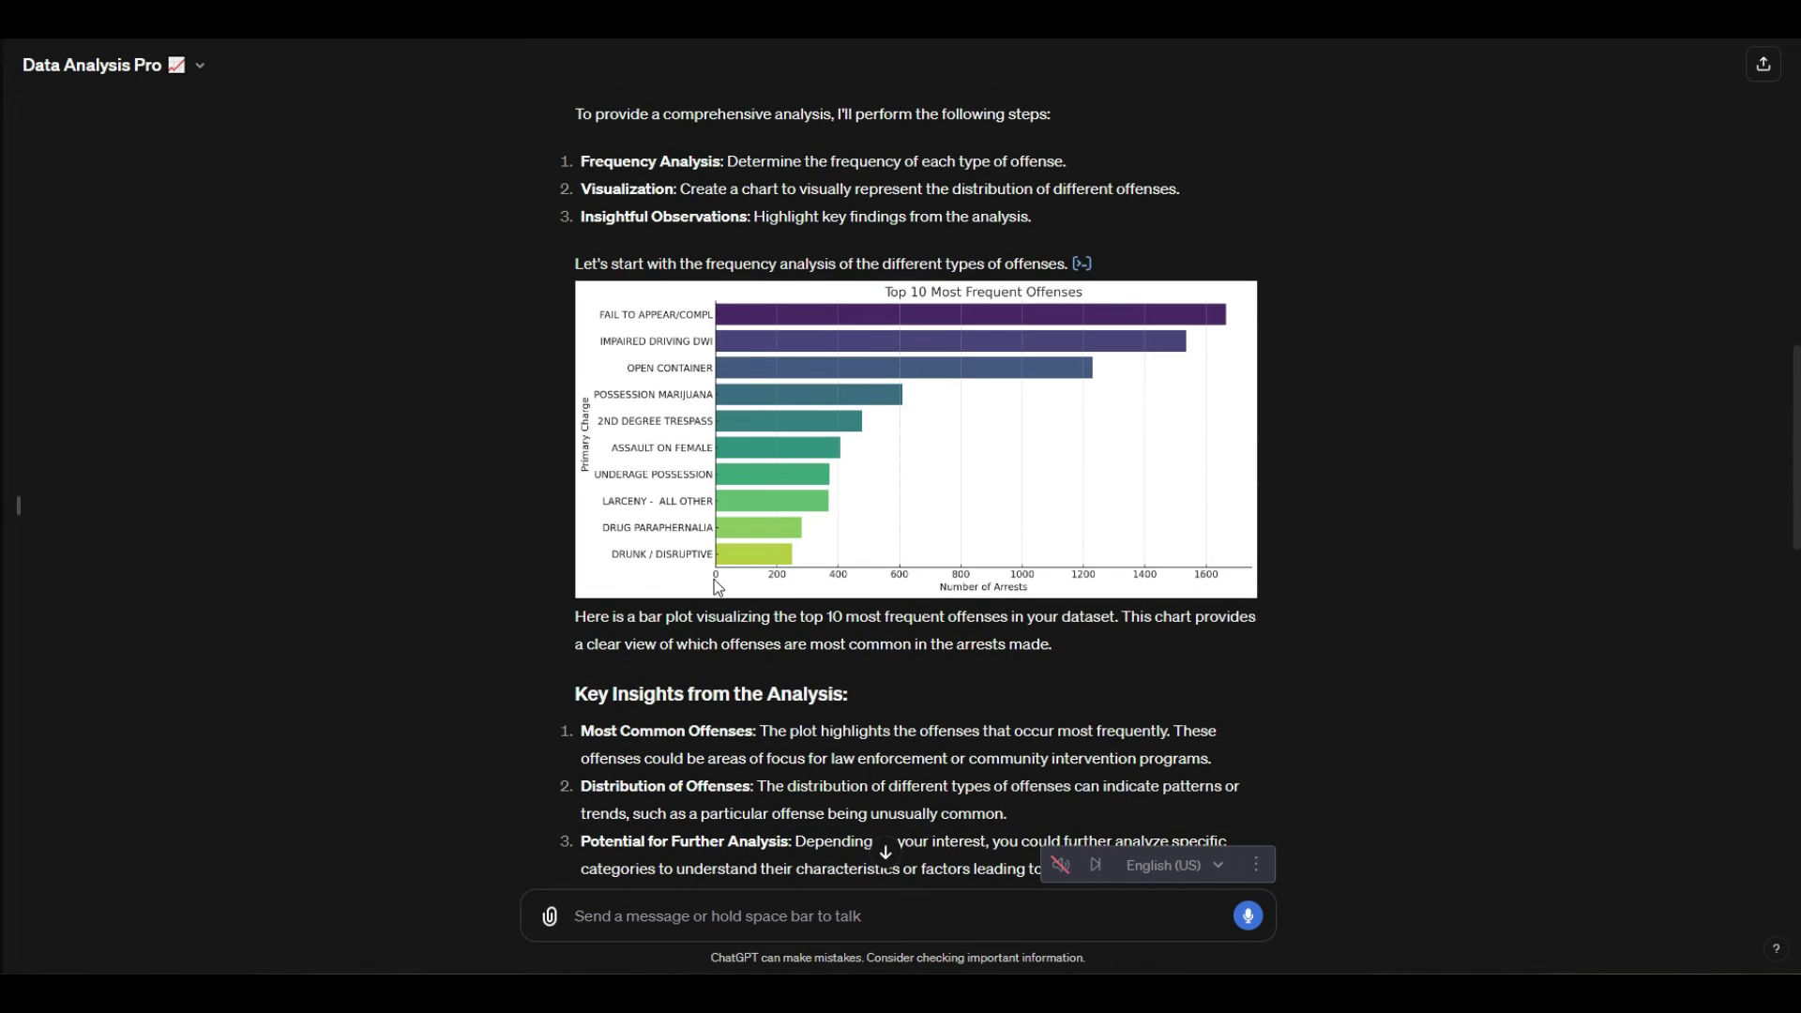
scroll(718, 586, "up", 2)
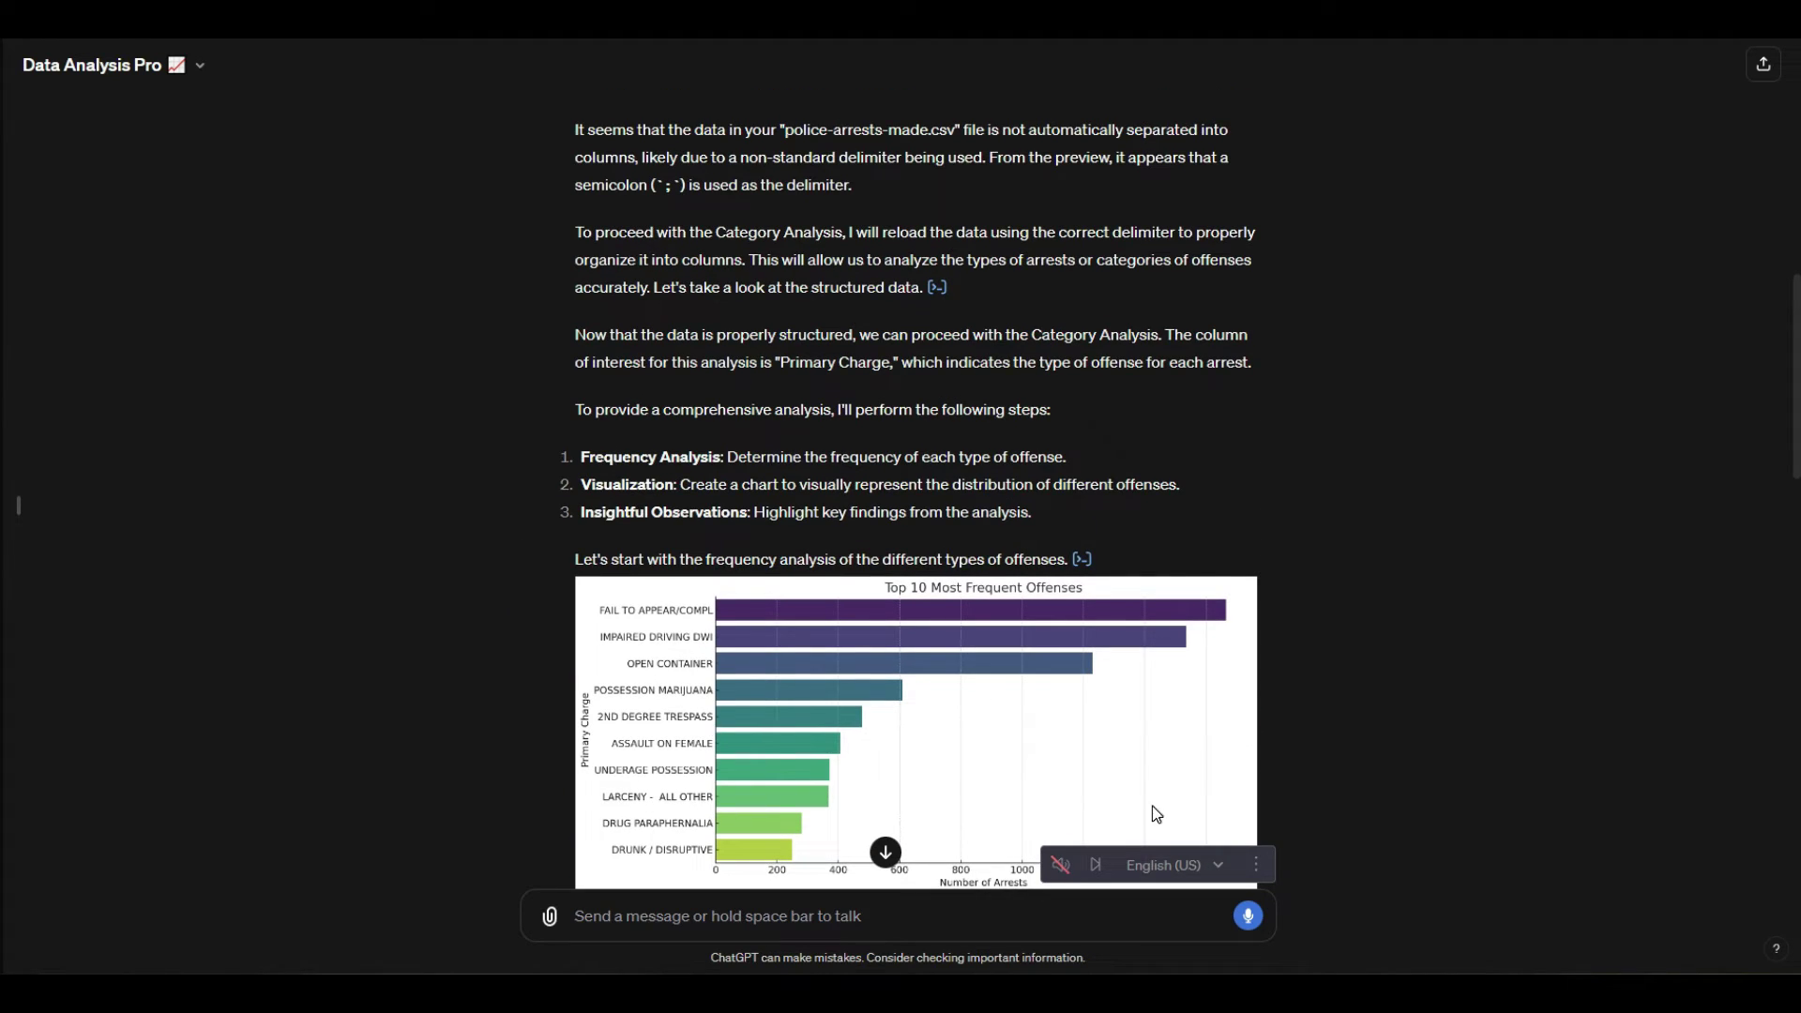
scroll(1197, 521, "up", 5)
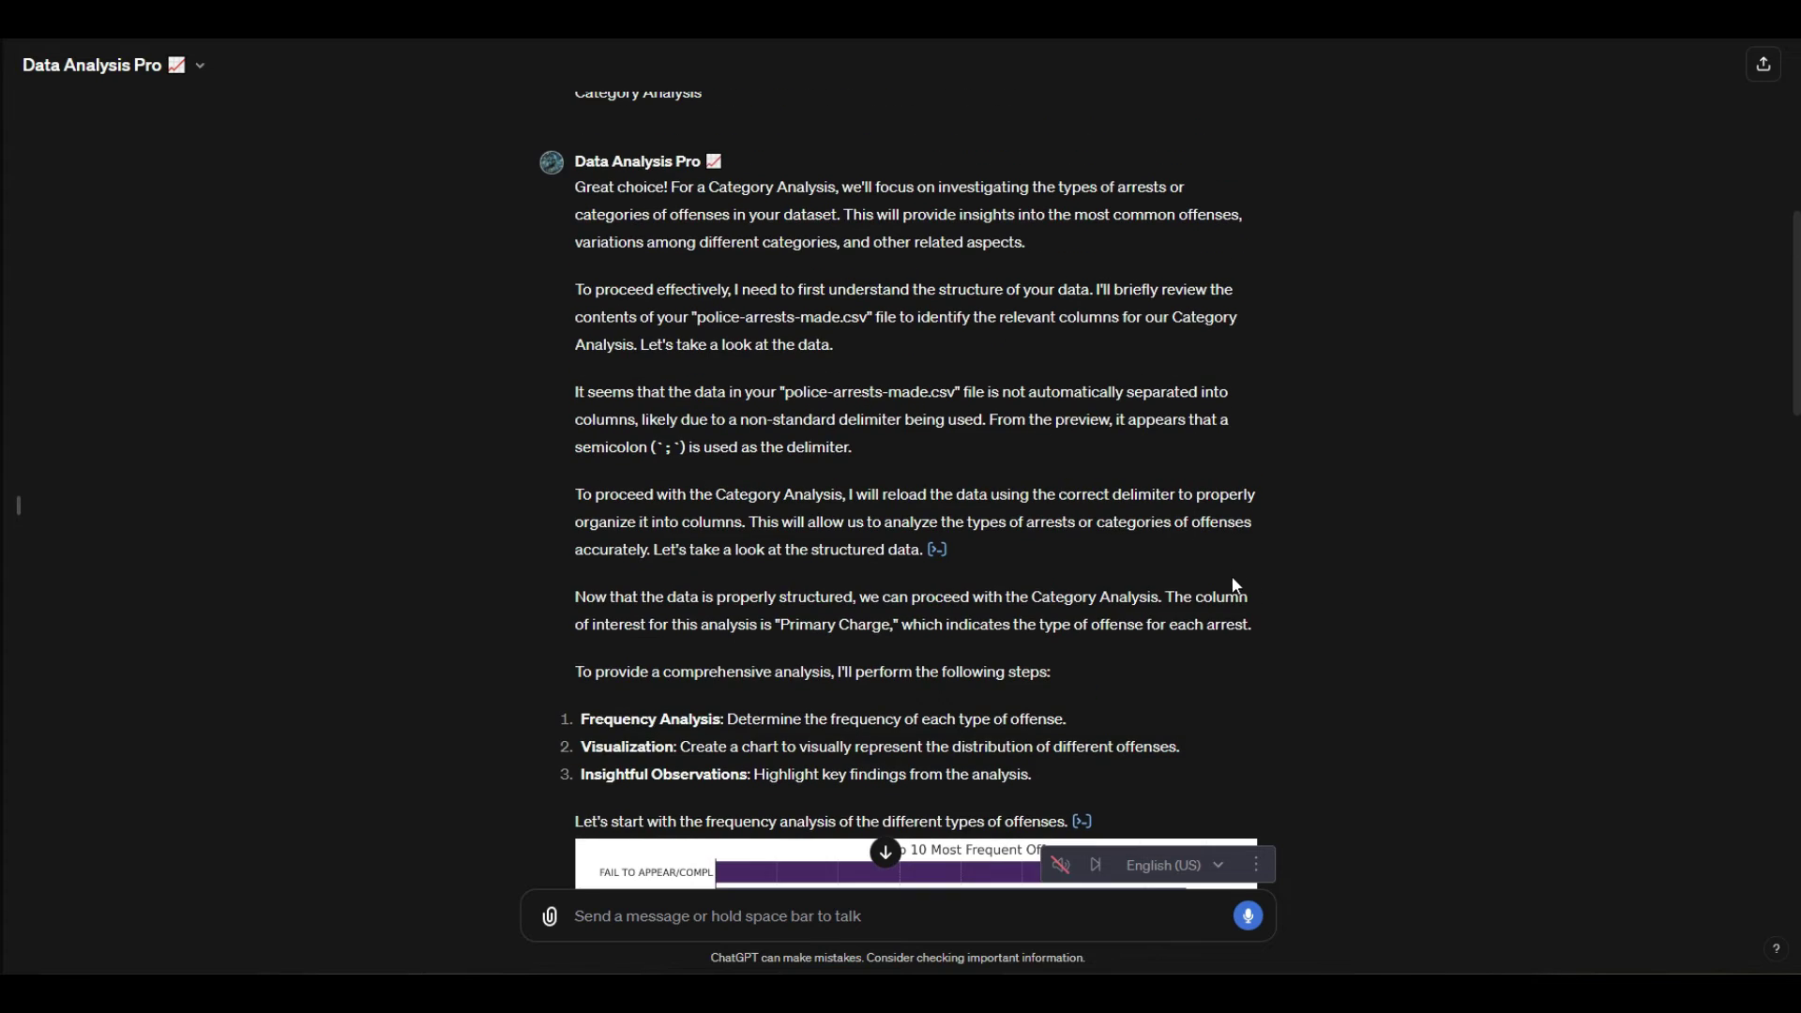
scroll(1230, 578, "up", 4)
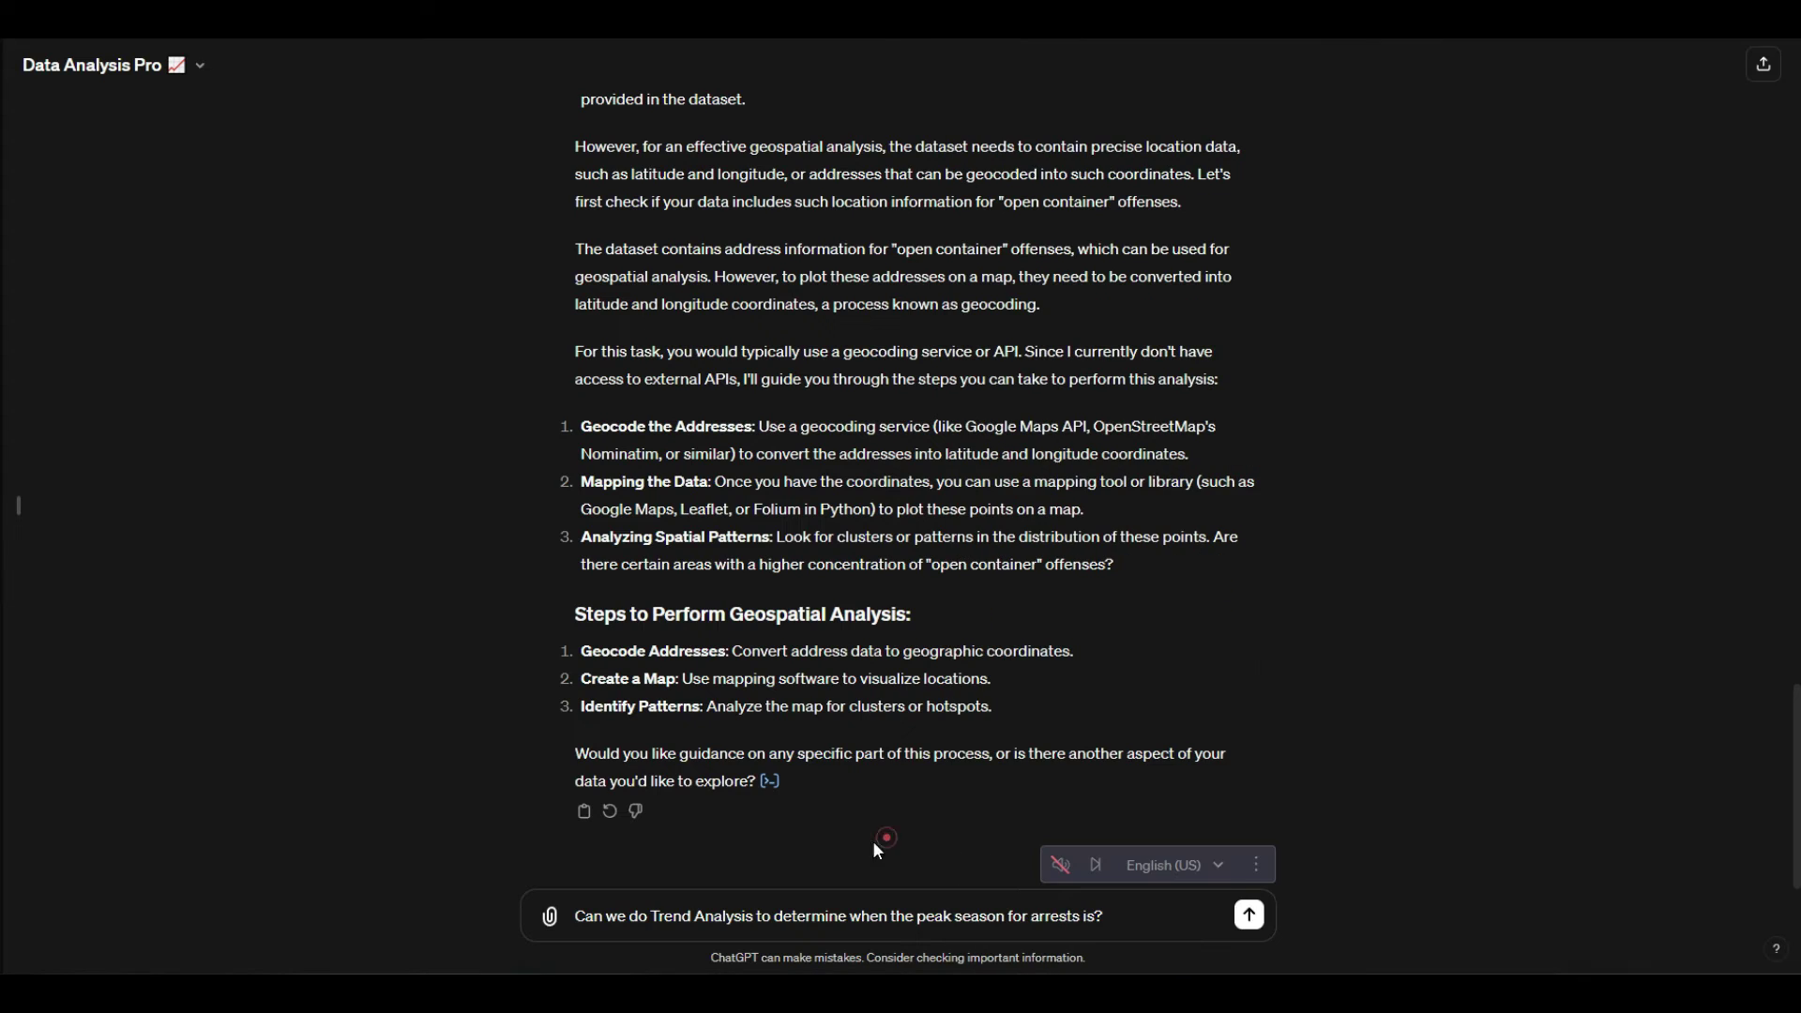
Submit the question asking Trend Analysis to find the peak arrest season.
left_click(886, 911)
left_click(955, 914)
left_click(985, 914)
left_click(1248, 914)
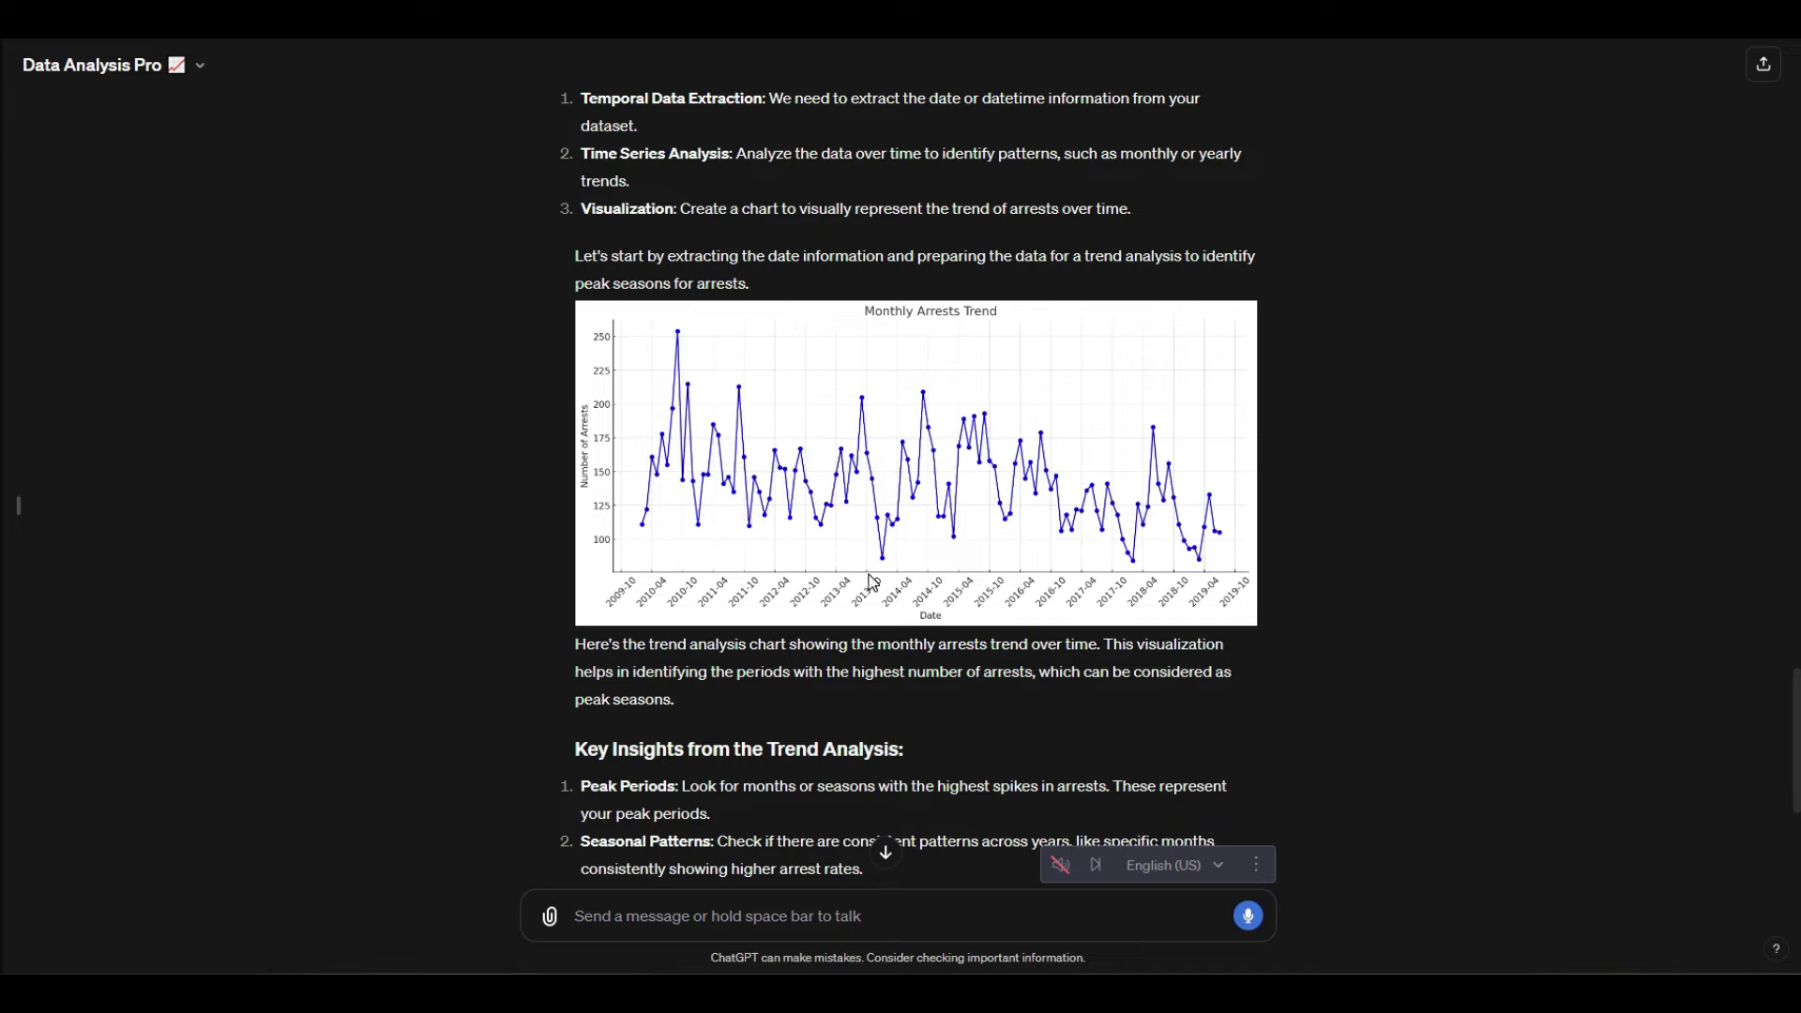
Request a better-looking monthly arrests chart that makes the peak periods easier to understand.
scroll(852, 814, "down", 2)
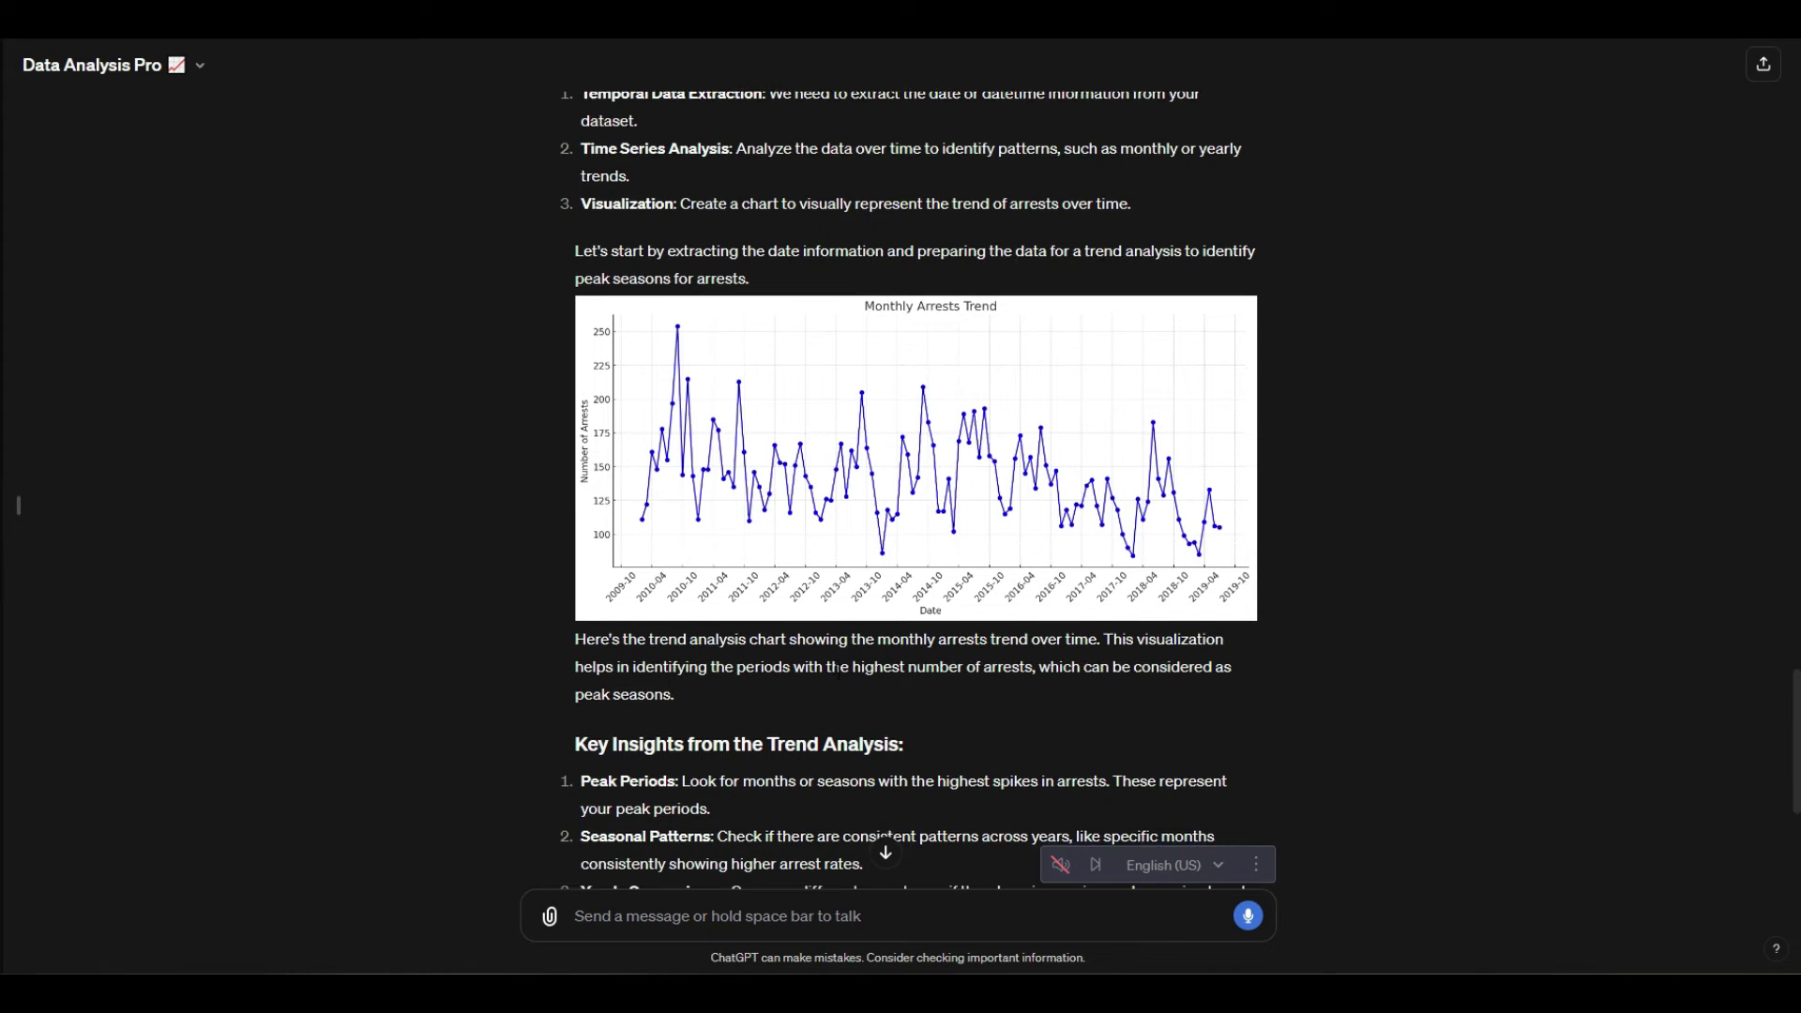
left_click(788, 916)
type("Th")
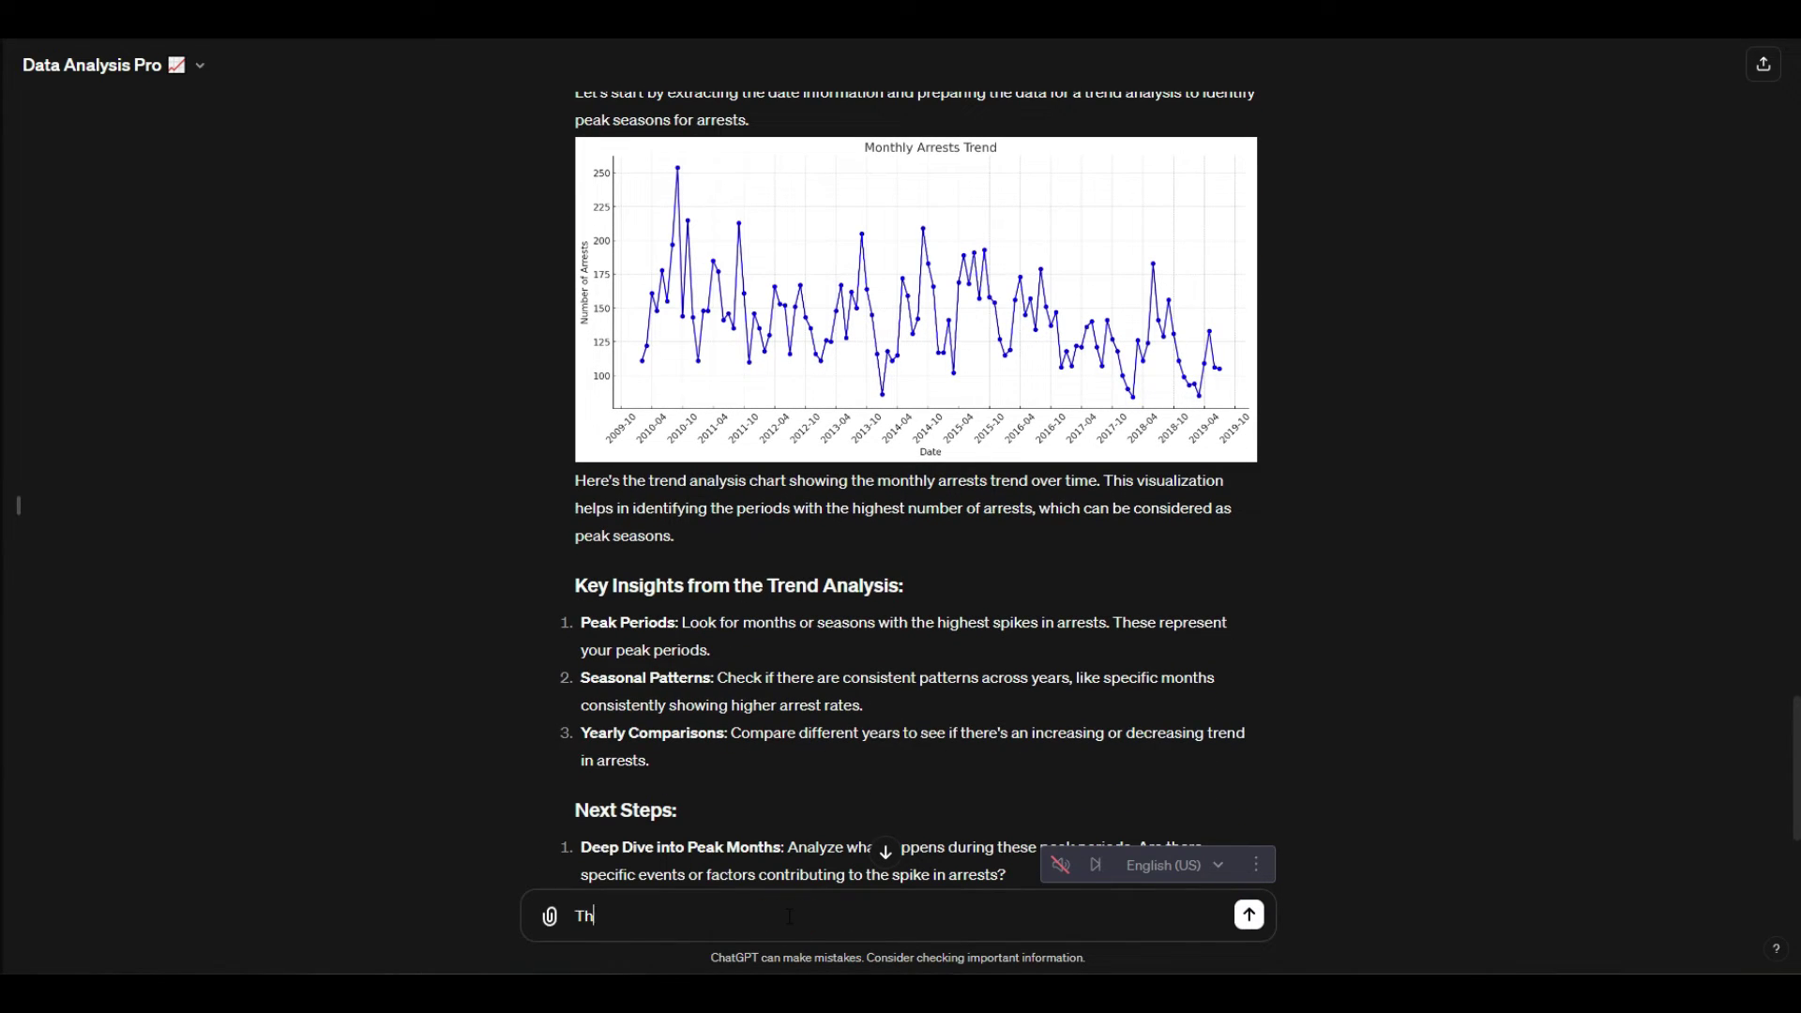
type("is is fine, but ")
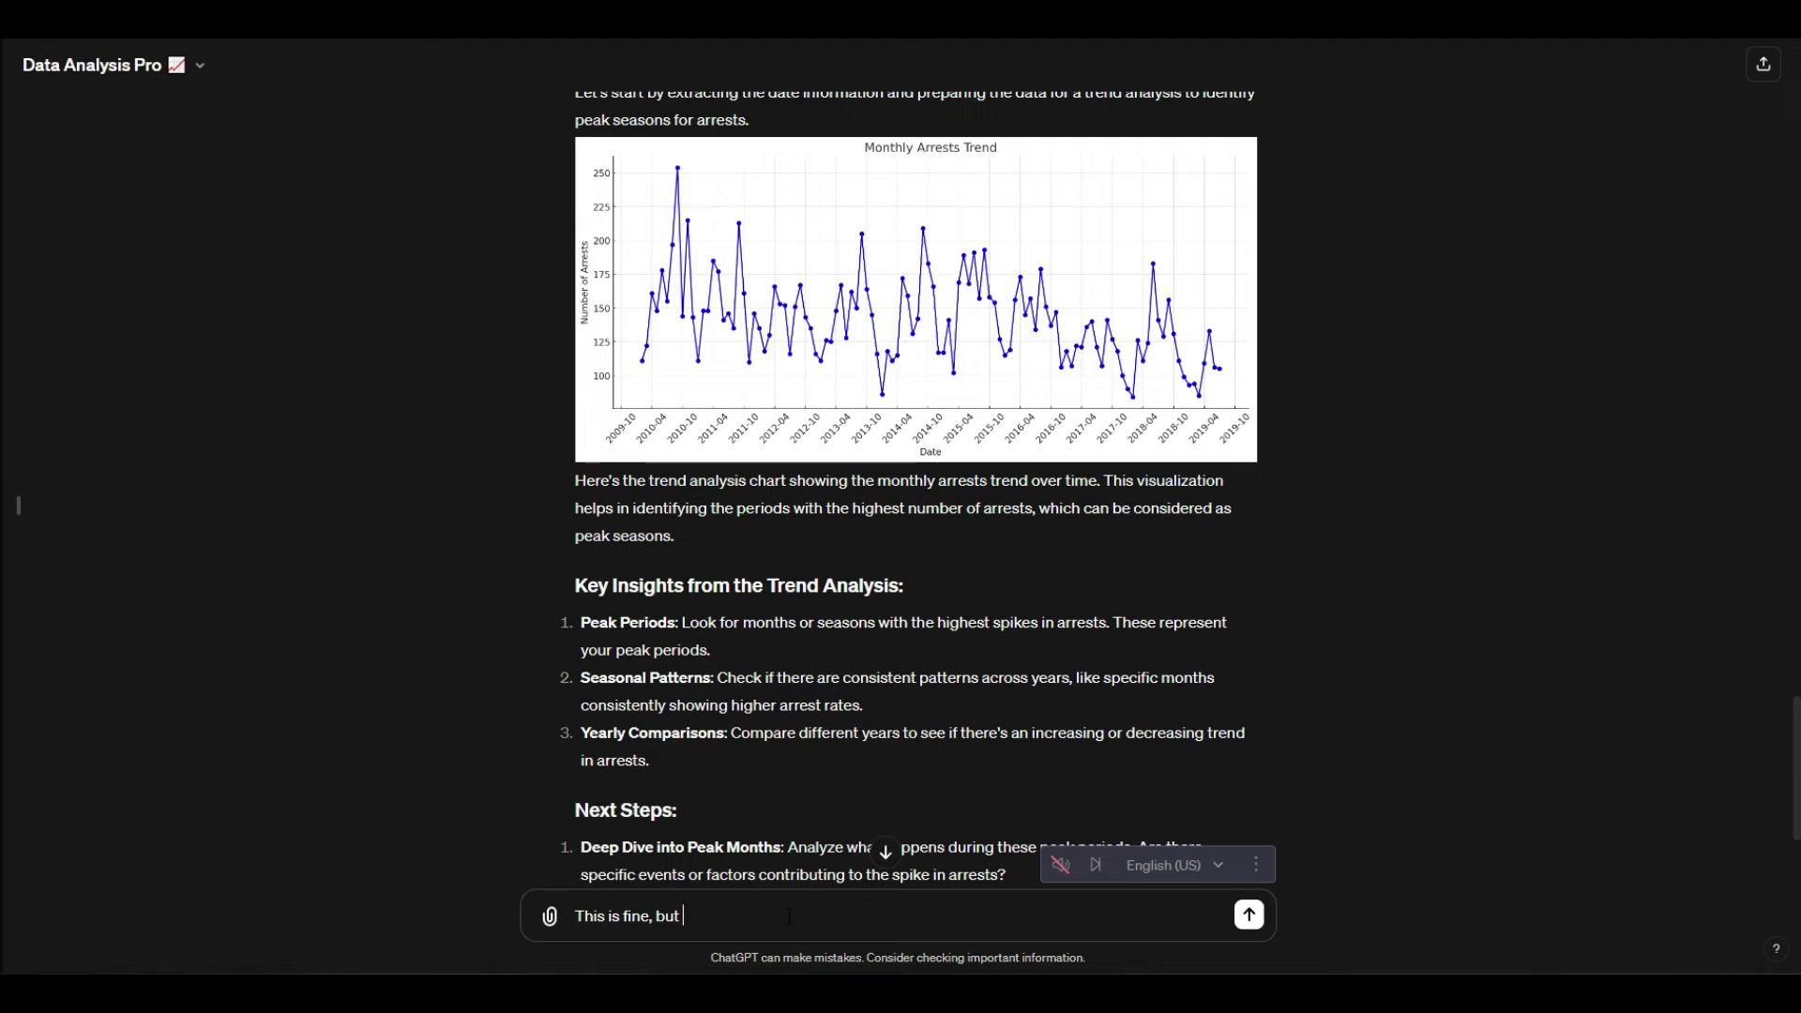
type("can you give me a better l")
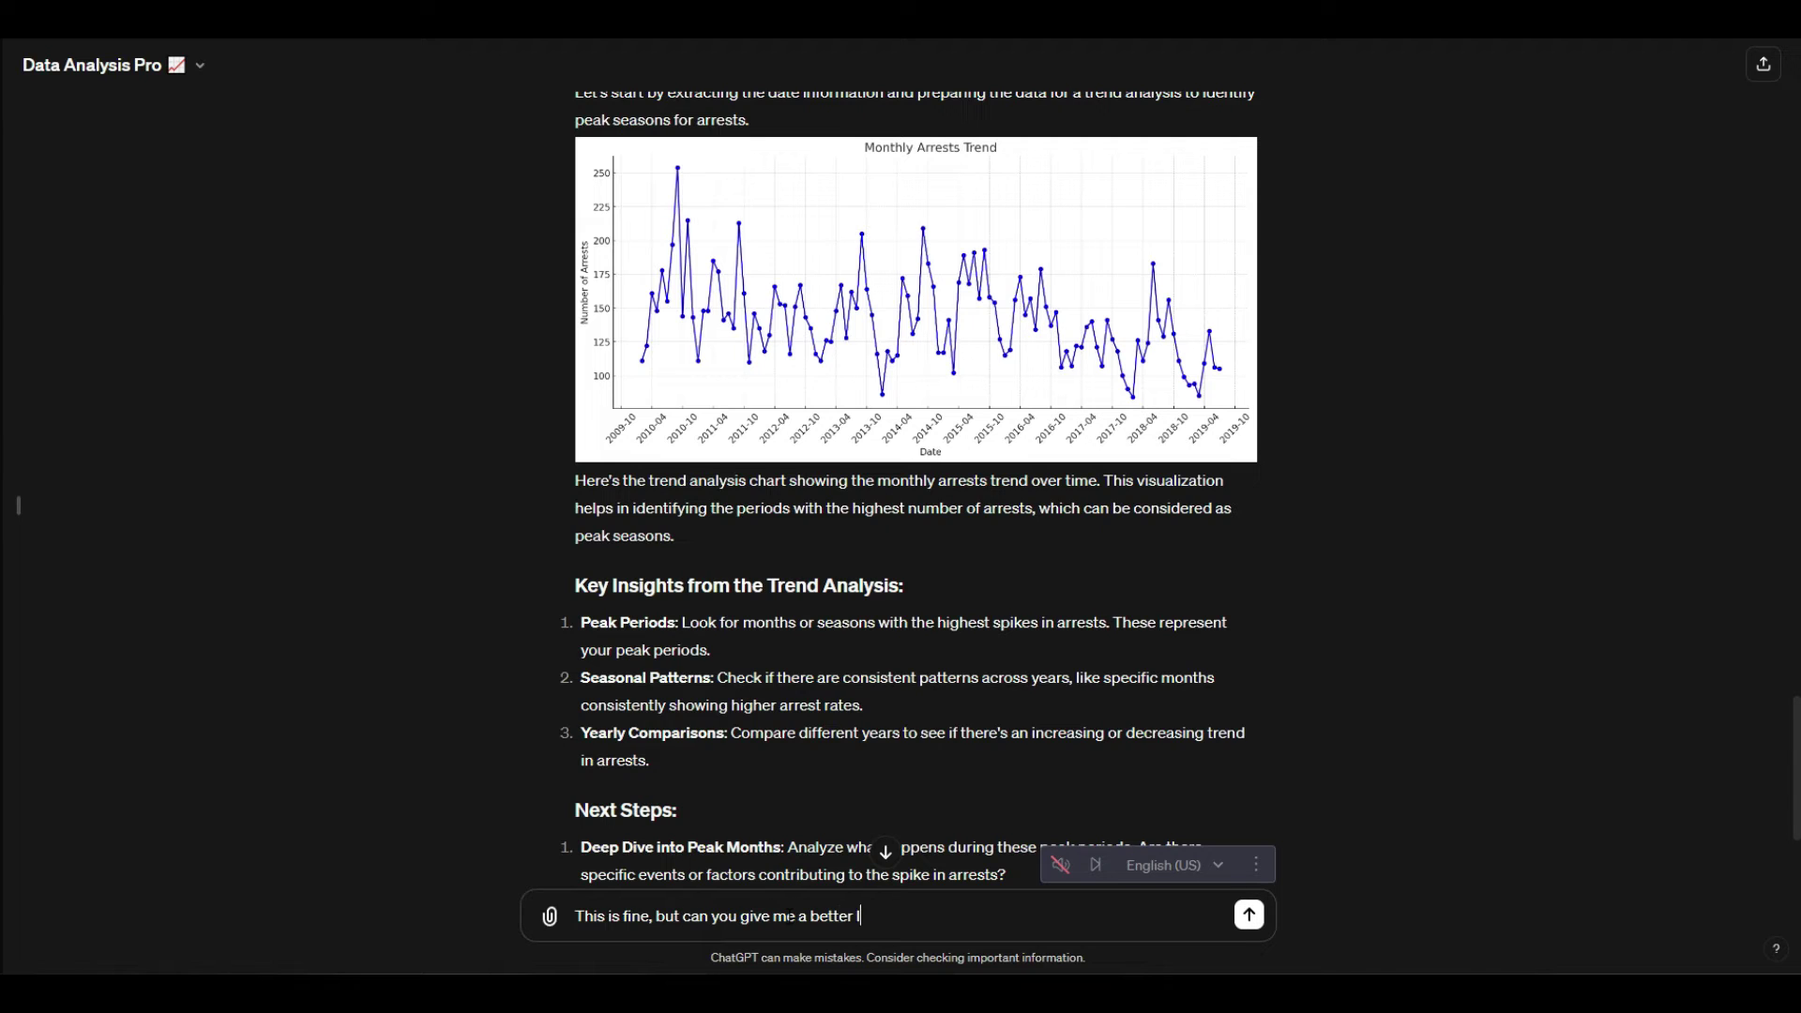
type("ooking chart so I can understand the ")
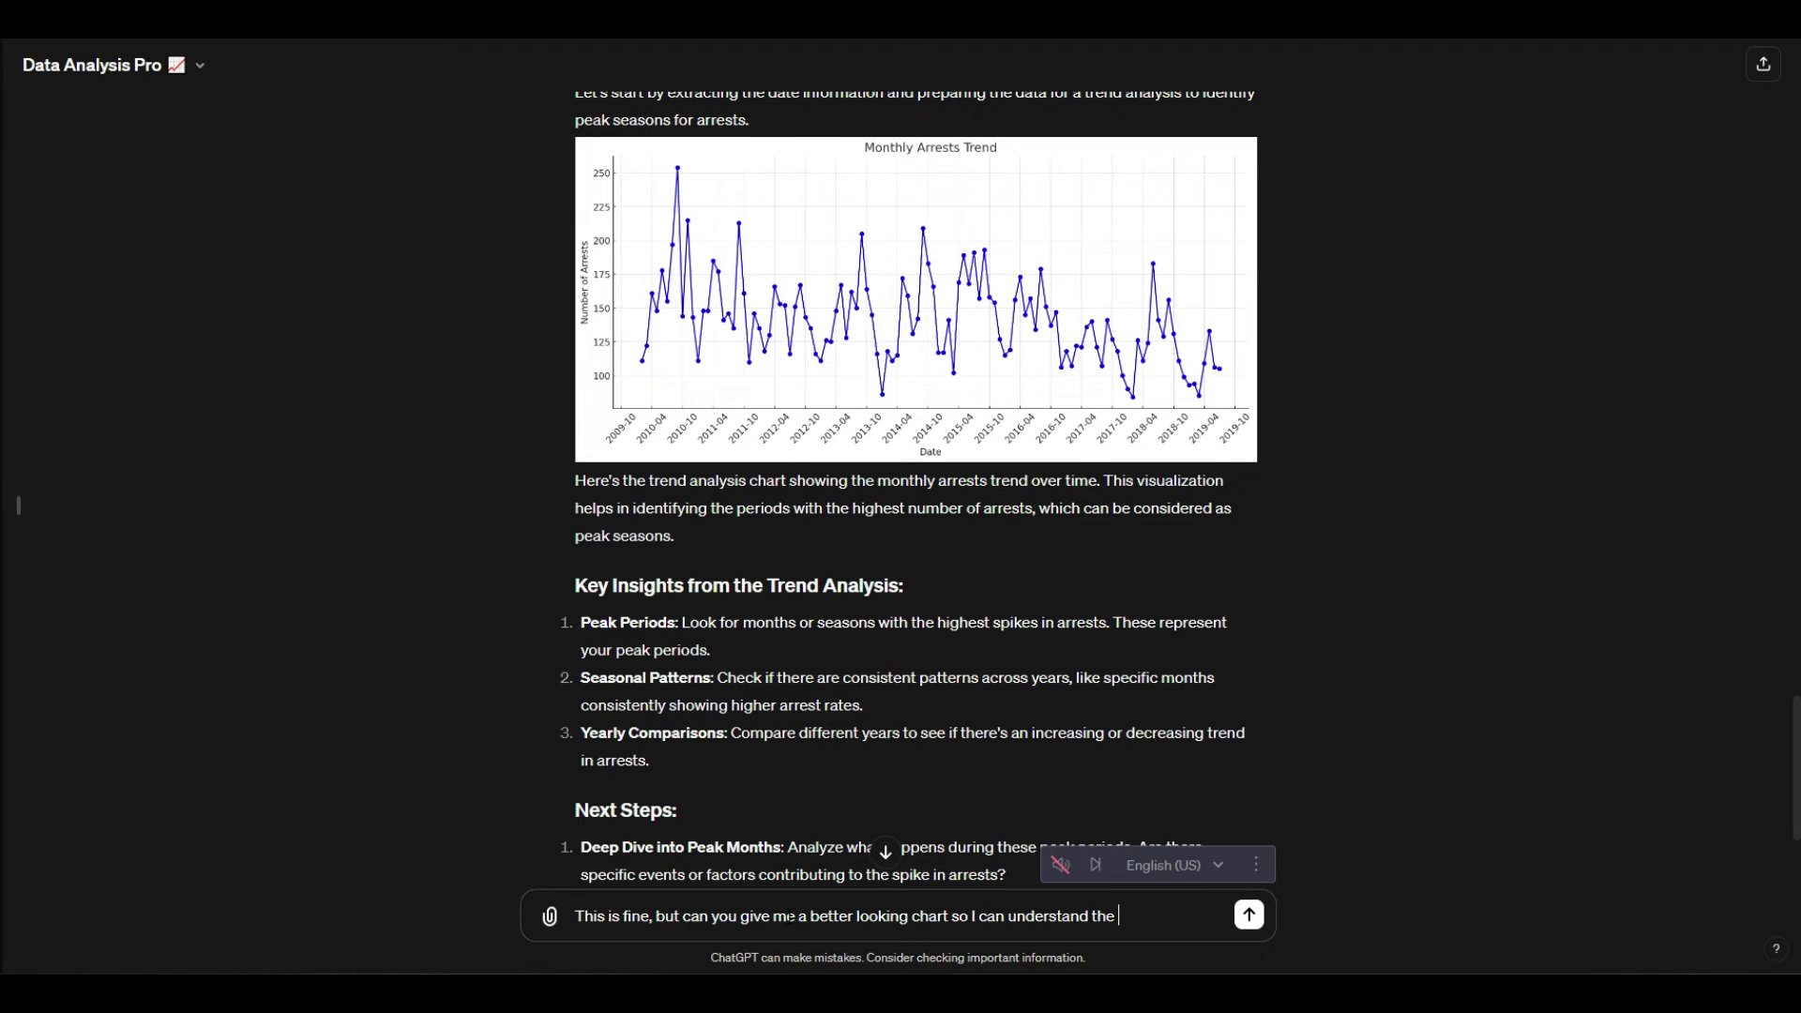
type("most crime filled seasons")
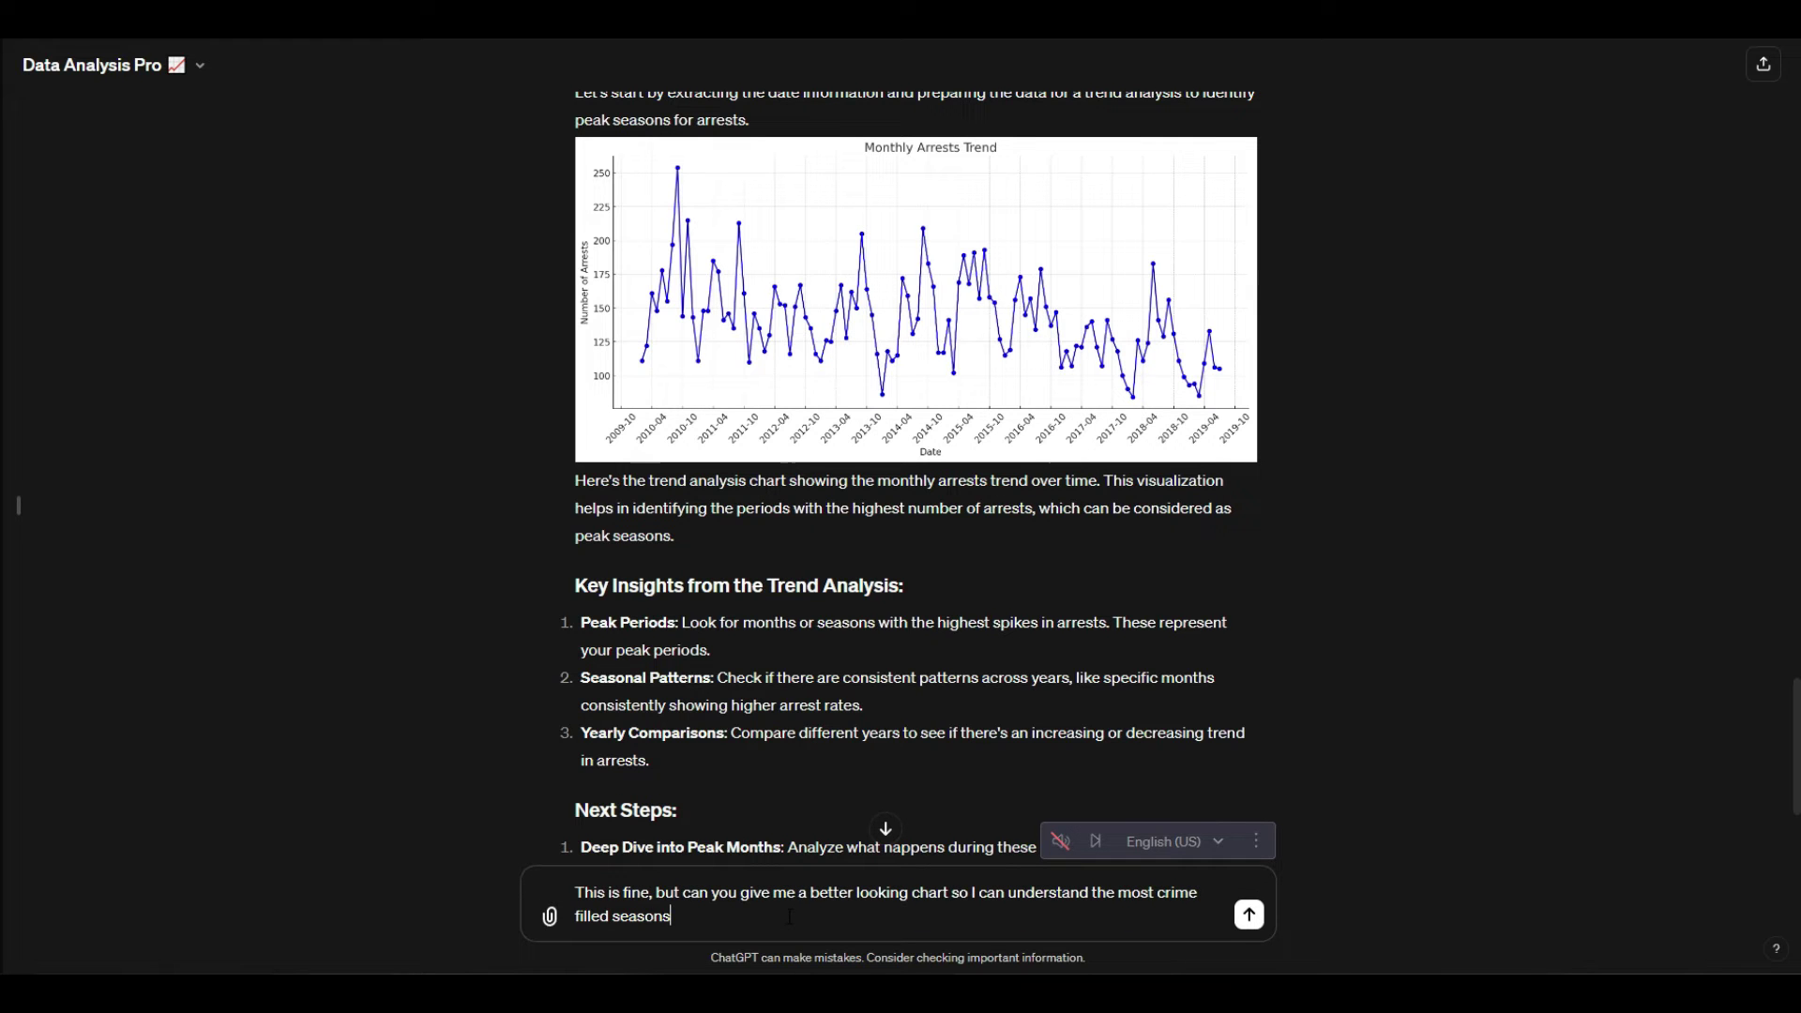
key("Return")
left_click(886, 850)
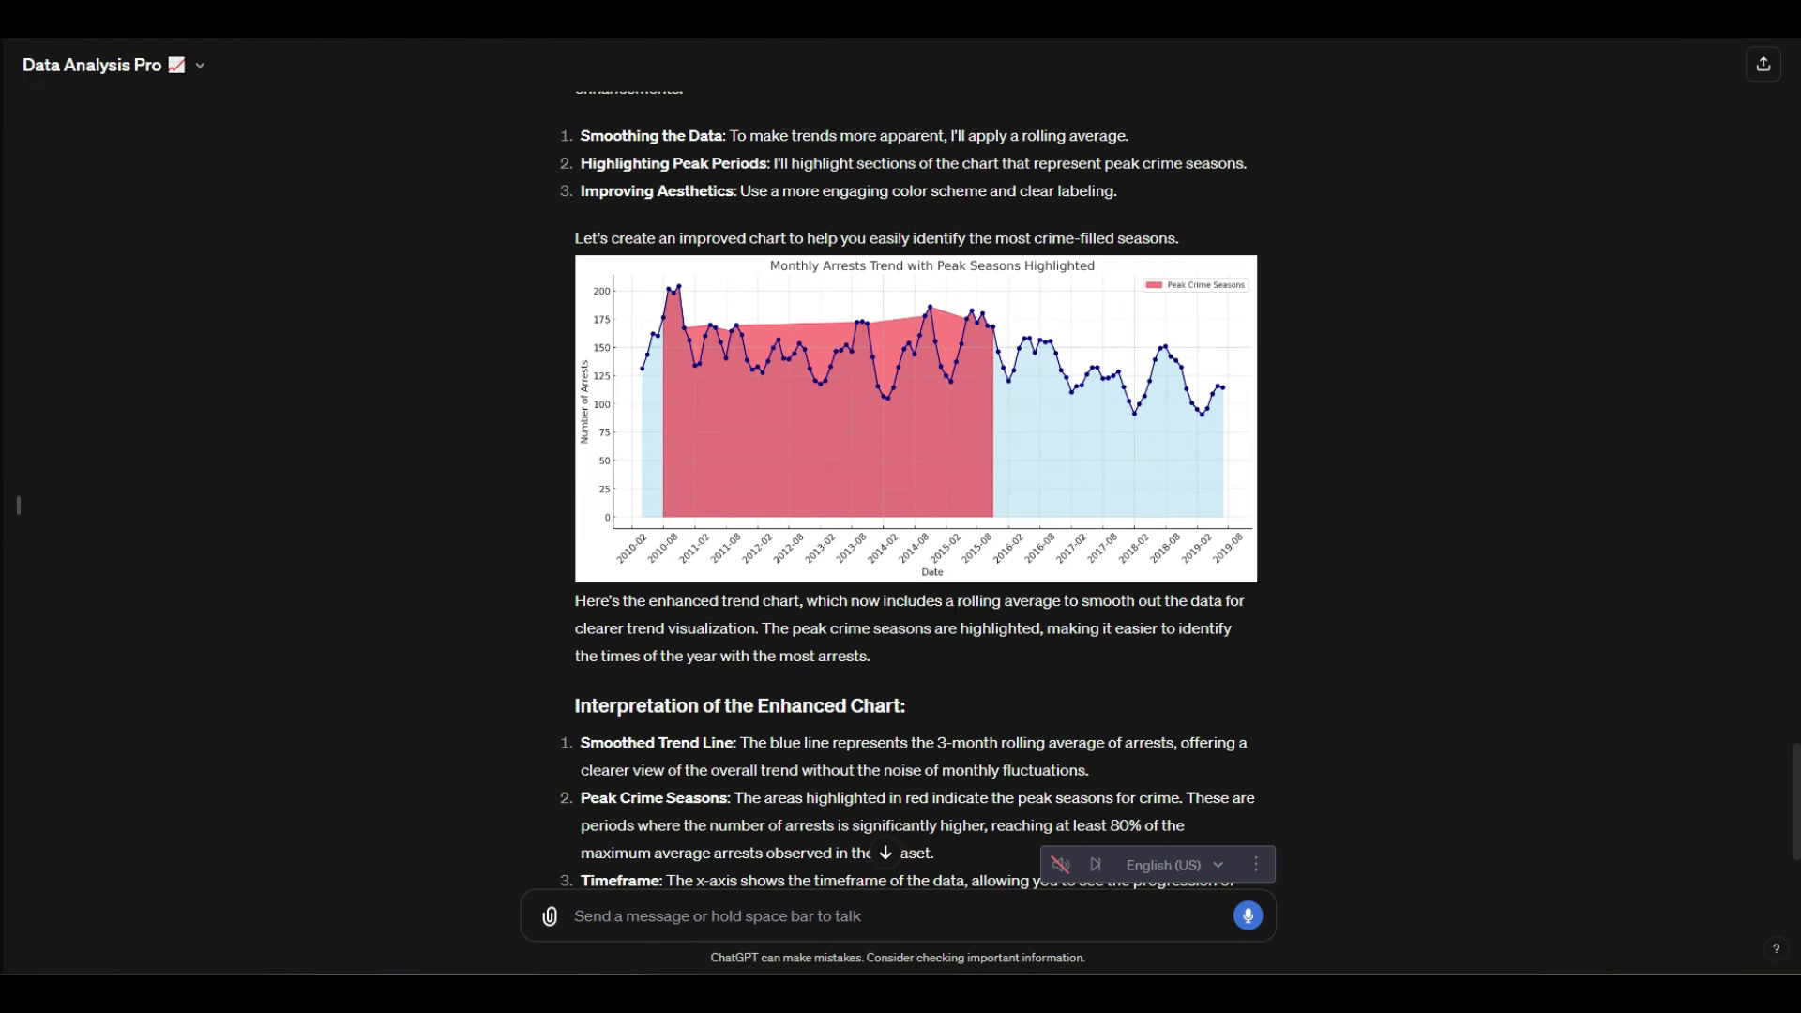
Dictate and send a question about what time of day arrests happen most.
scroll(1048, 674, "down", 2)
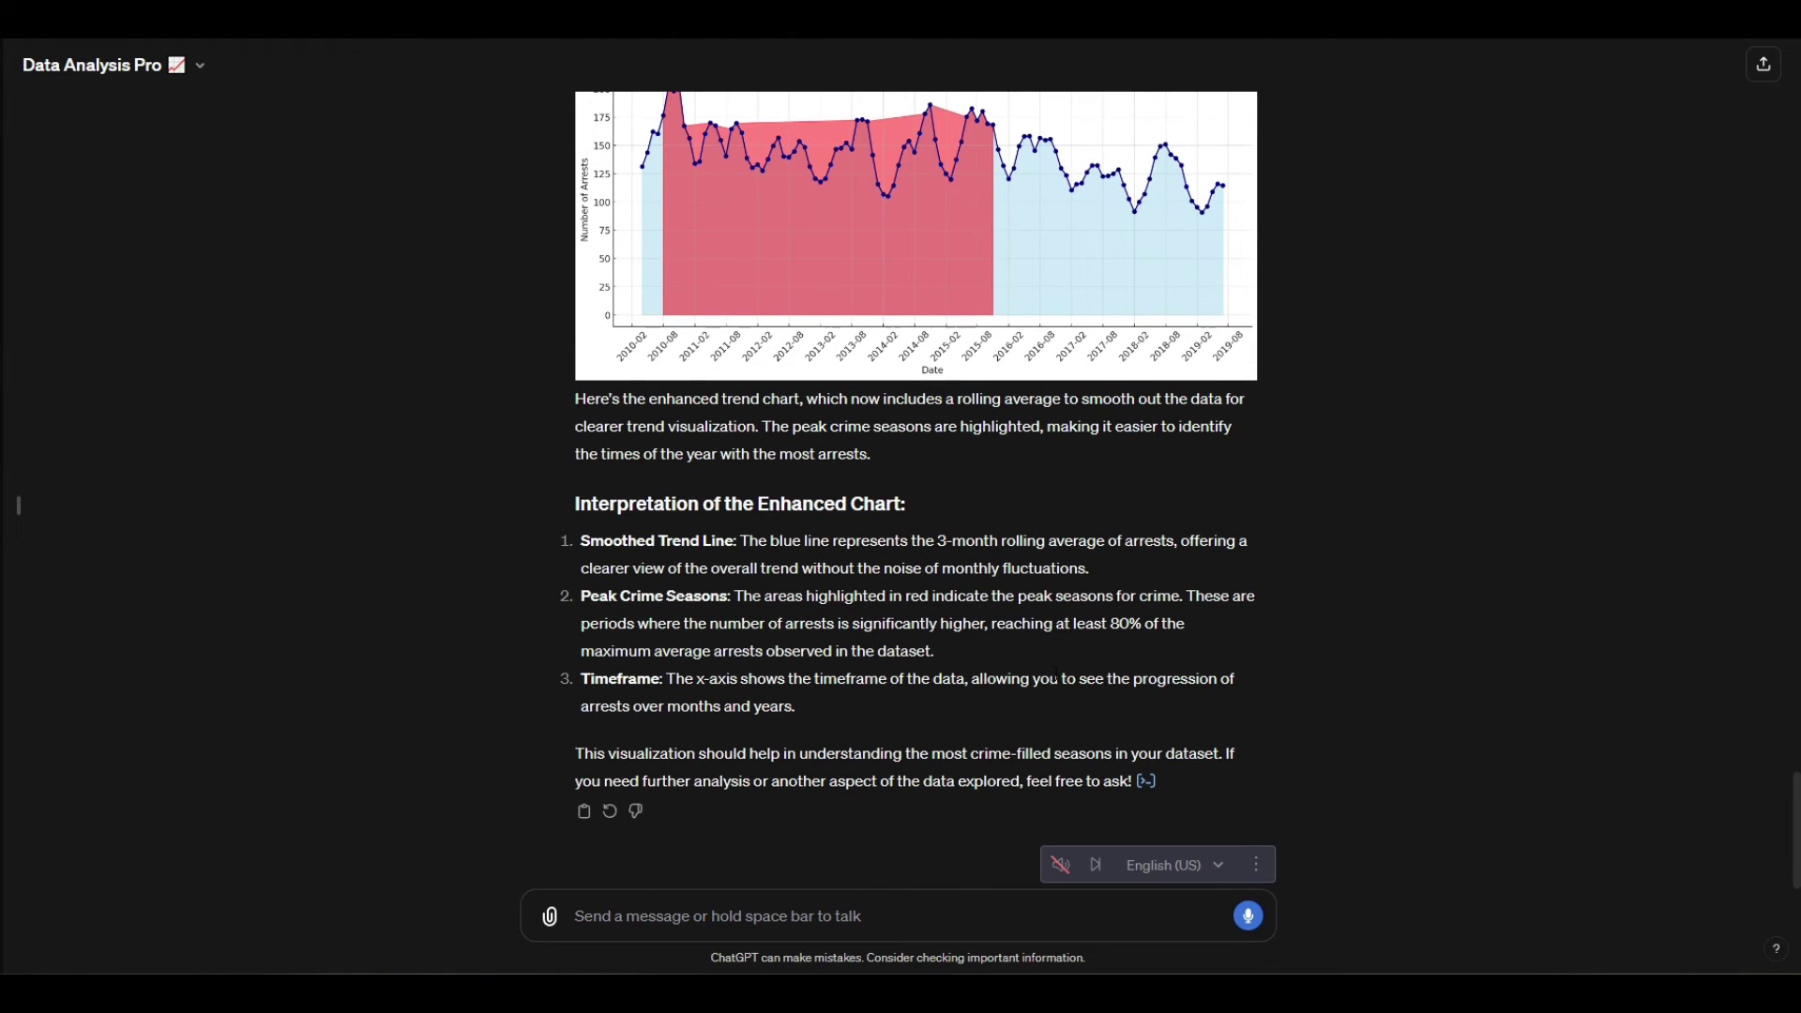
left_click(1251, 926)
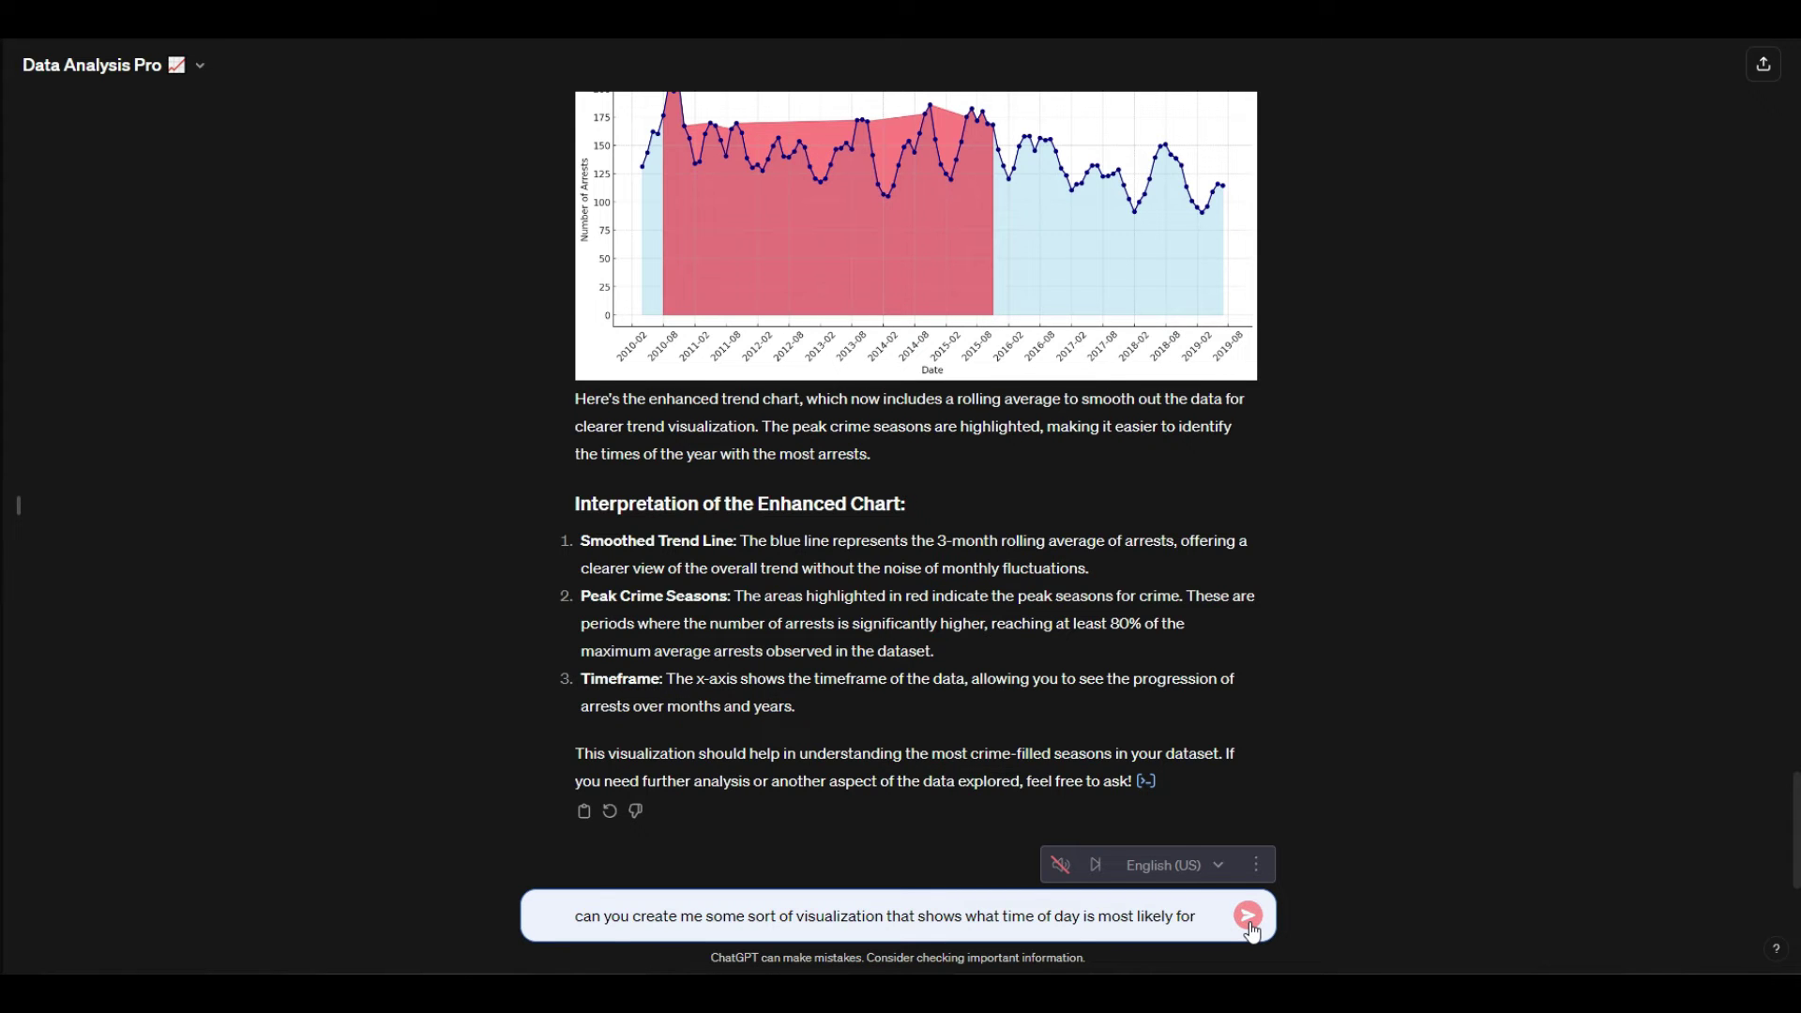
left_click(1247, 916)
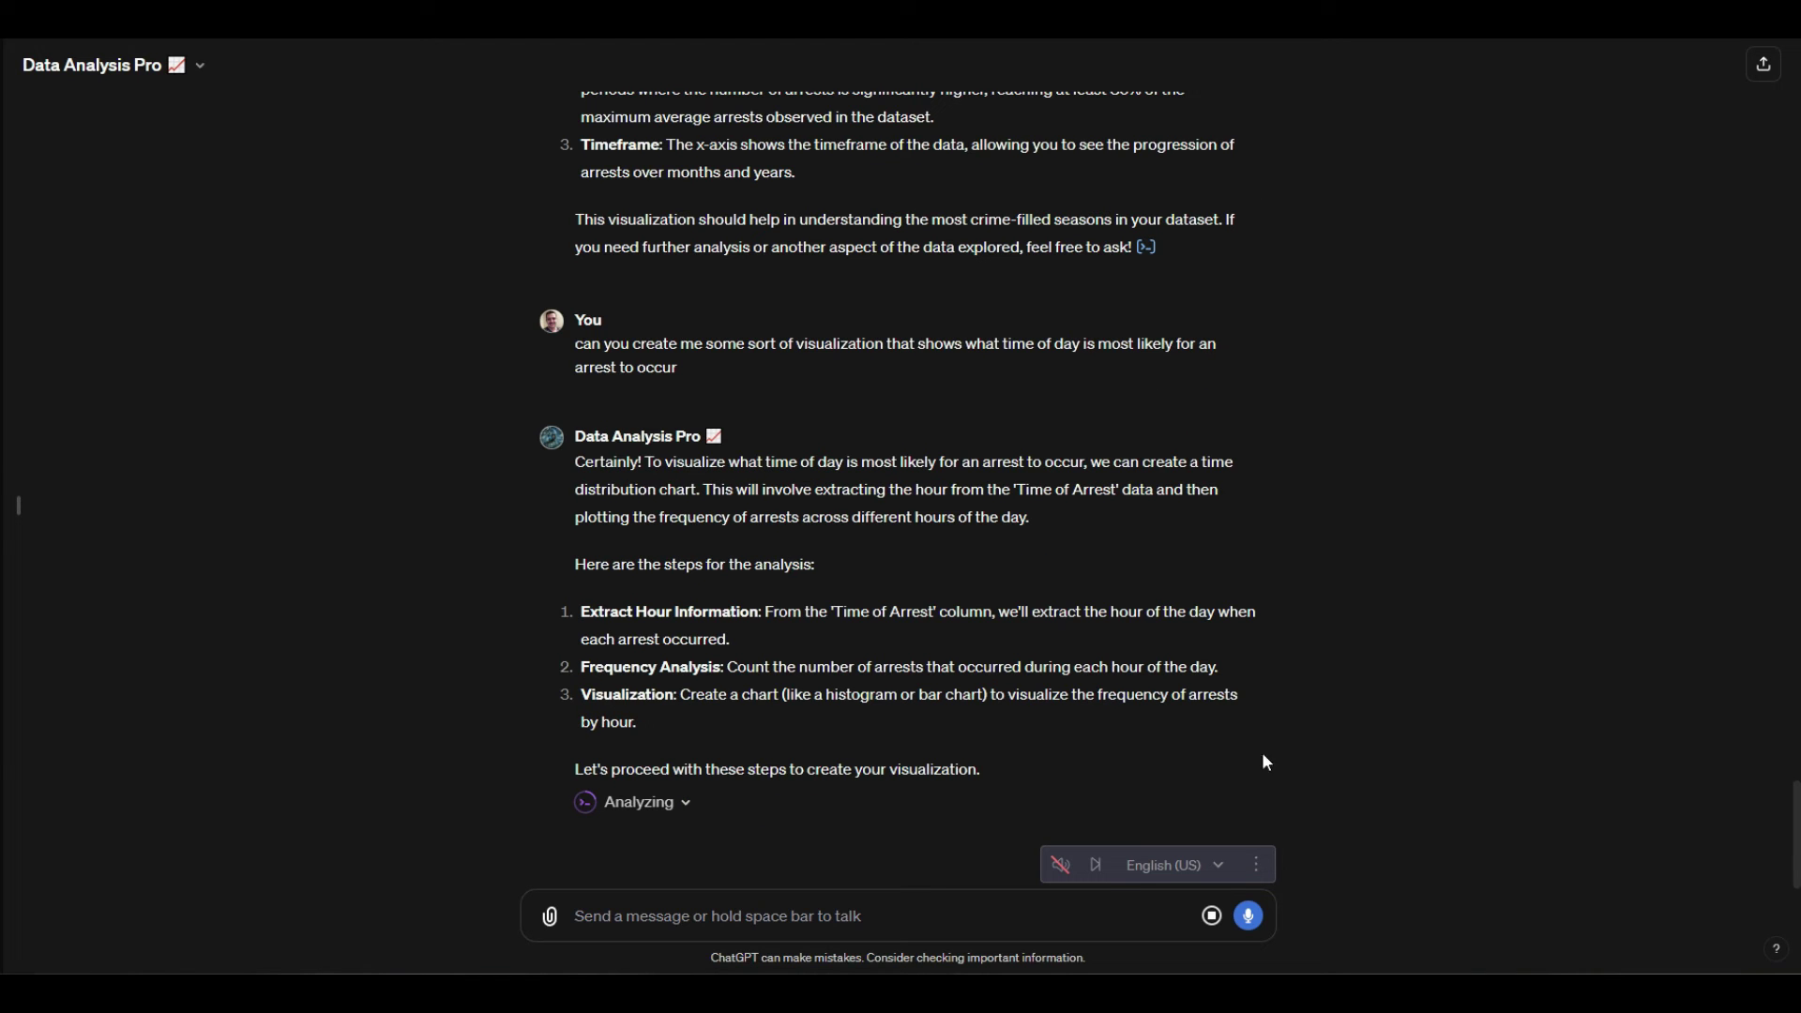
Read the reply's analysis steps, noting its use of the 'Time of Arrest' column.
left_click_drag(606, 611, 964, 582)
scroll(994, 507, "up", 1)
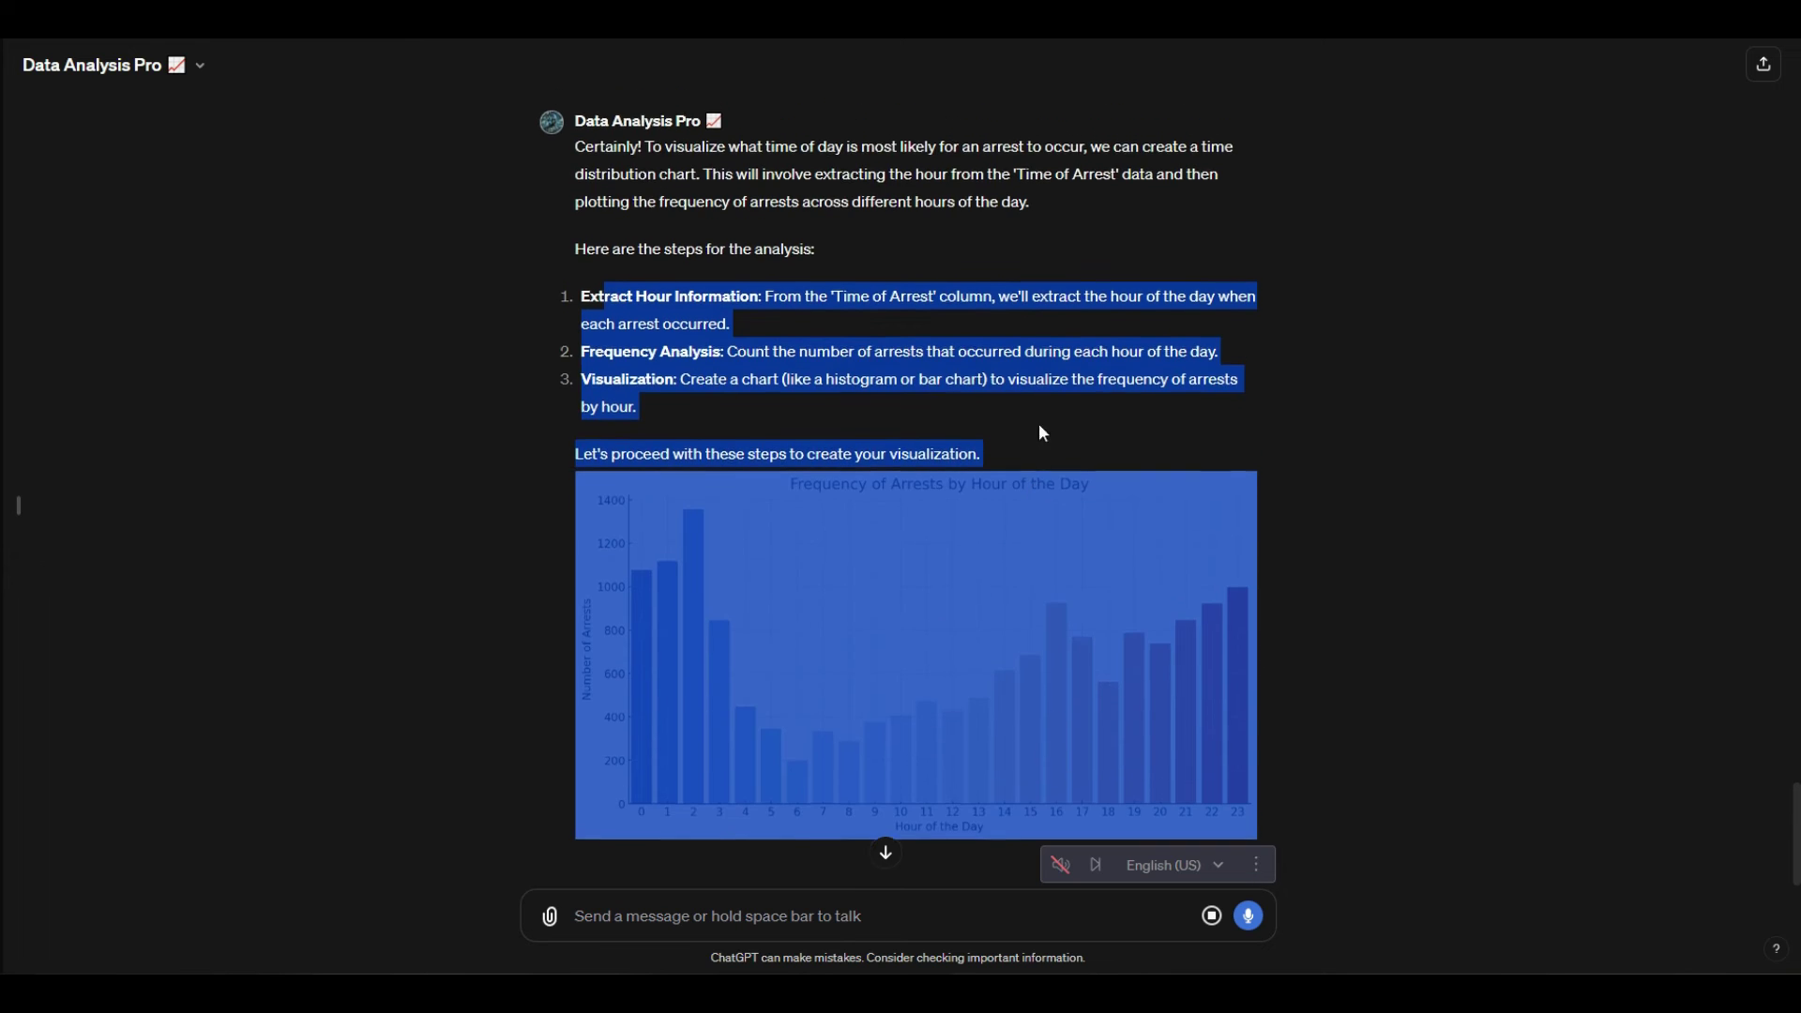
left_click(1038, 389)
left_click_drag(872, 305, 968, 307)
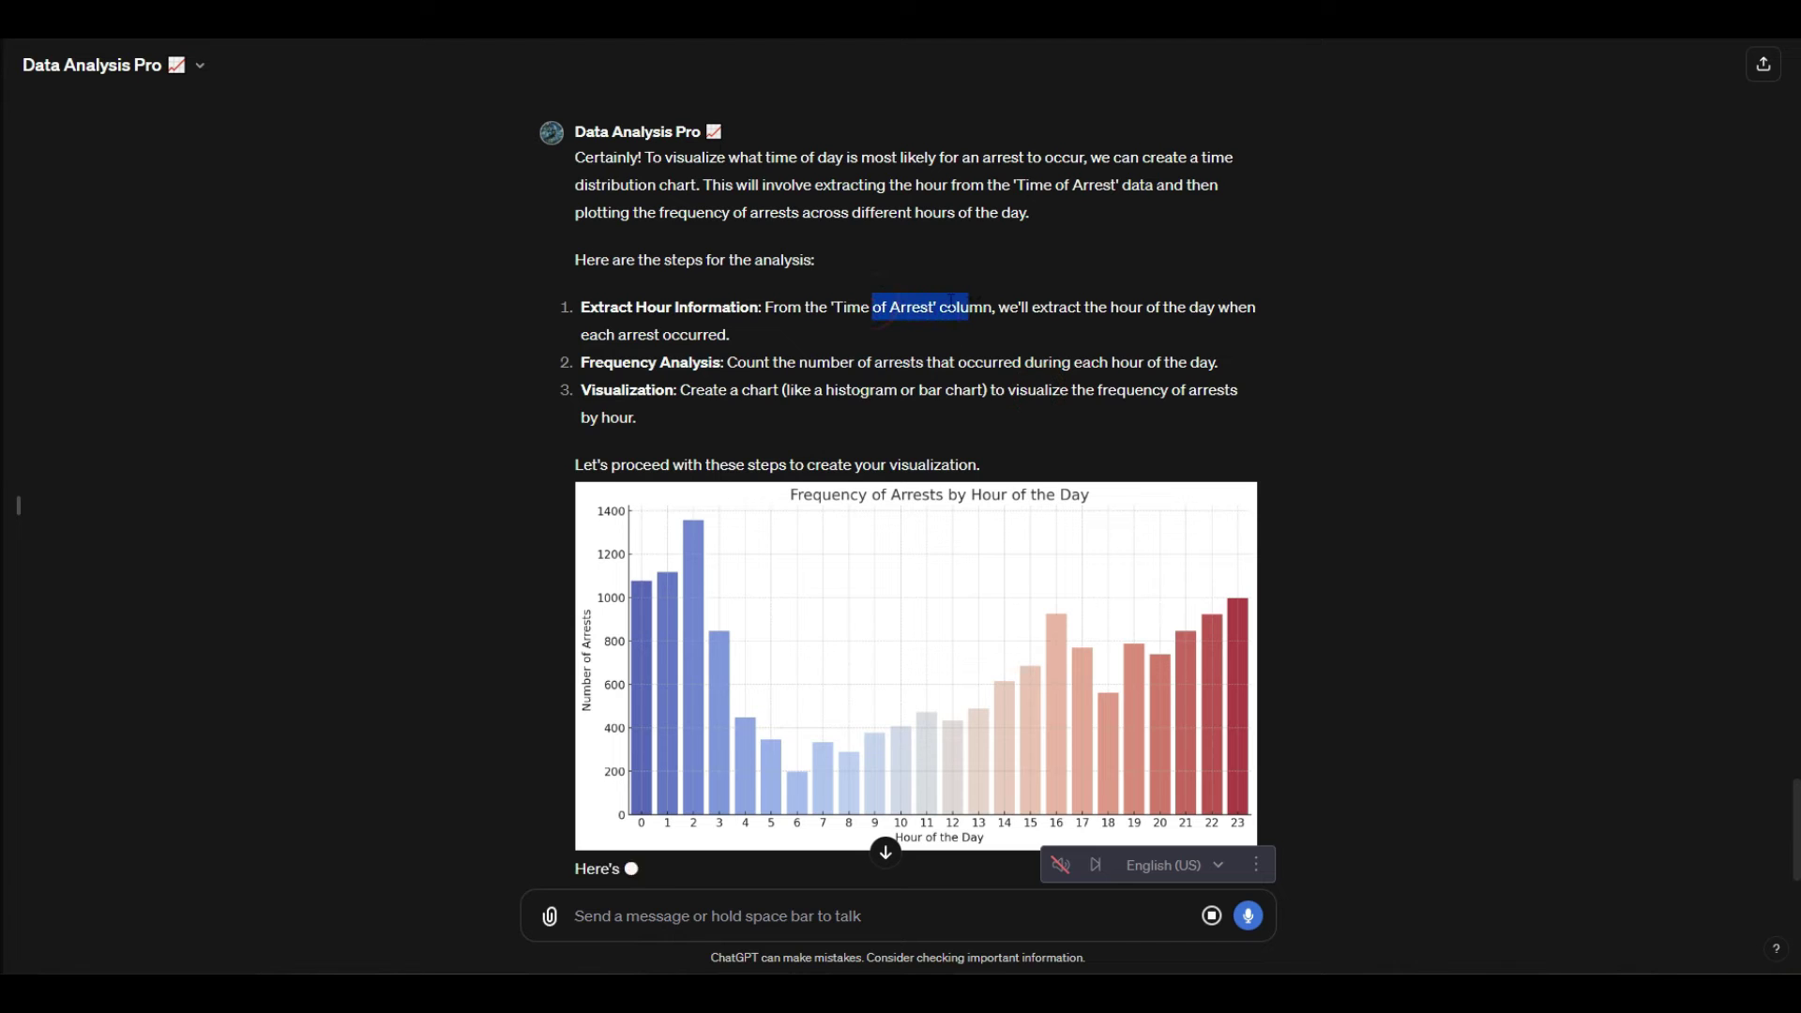
left_click(873, 302)
left_click_drag(834, 306, 934, 306)
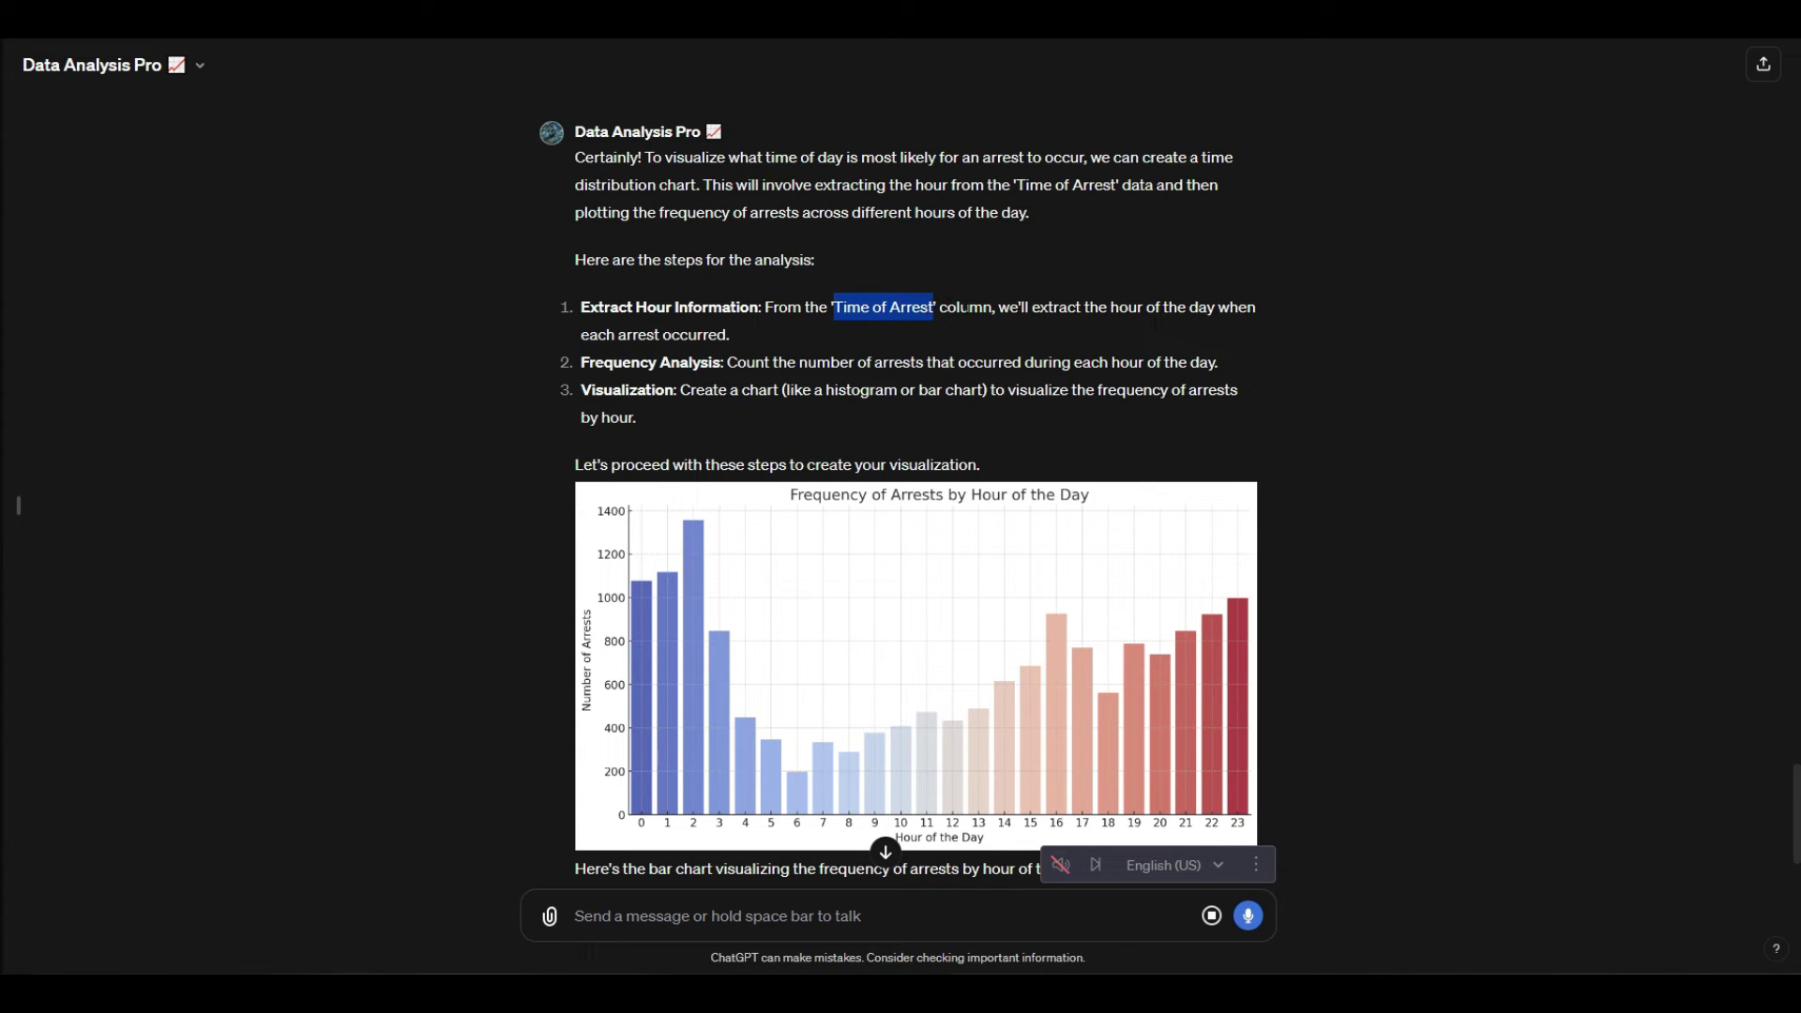
left_click(979, 306)
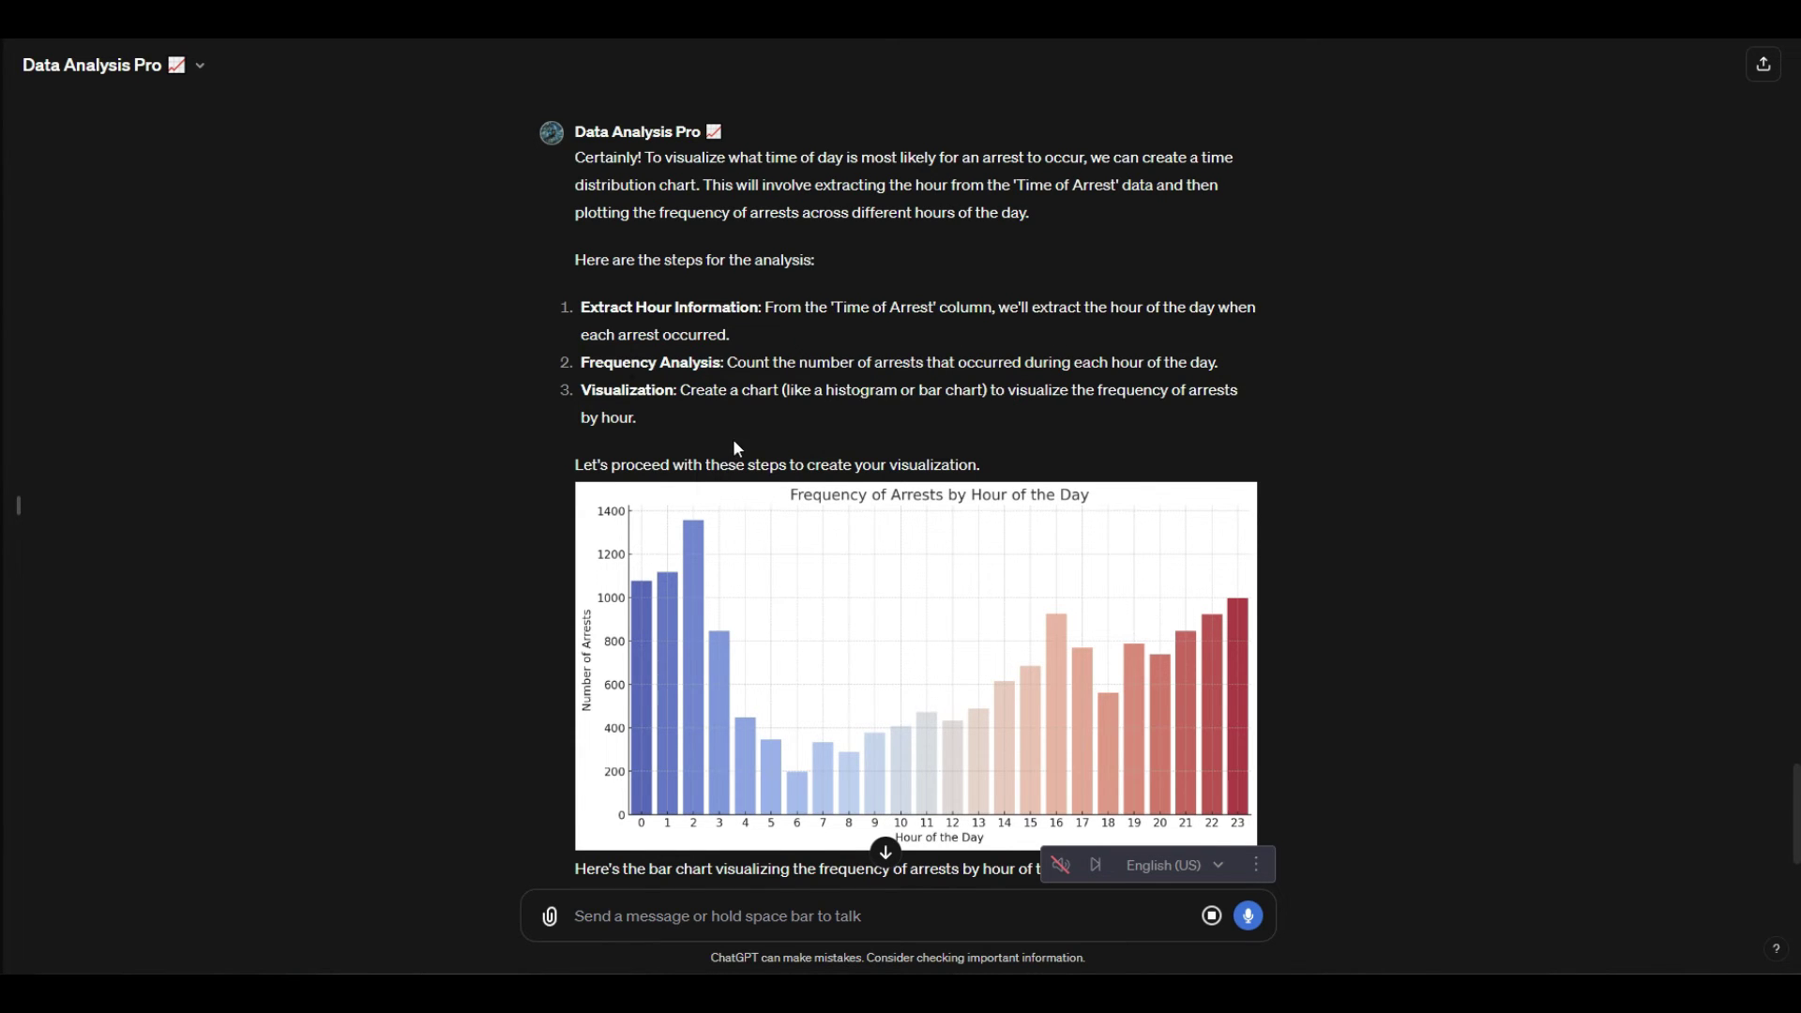
scroll(733, 449, "down", 1)
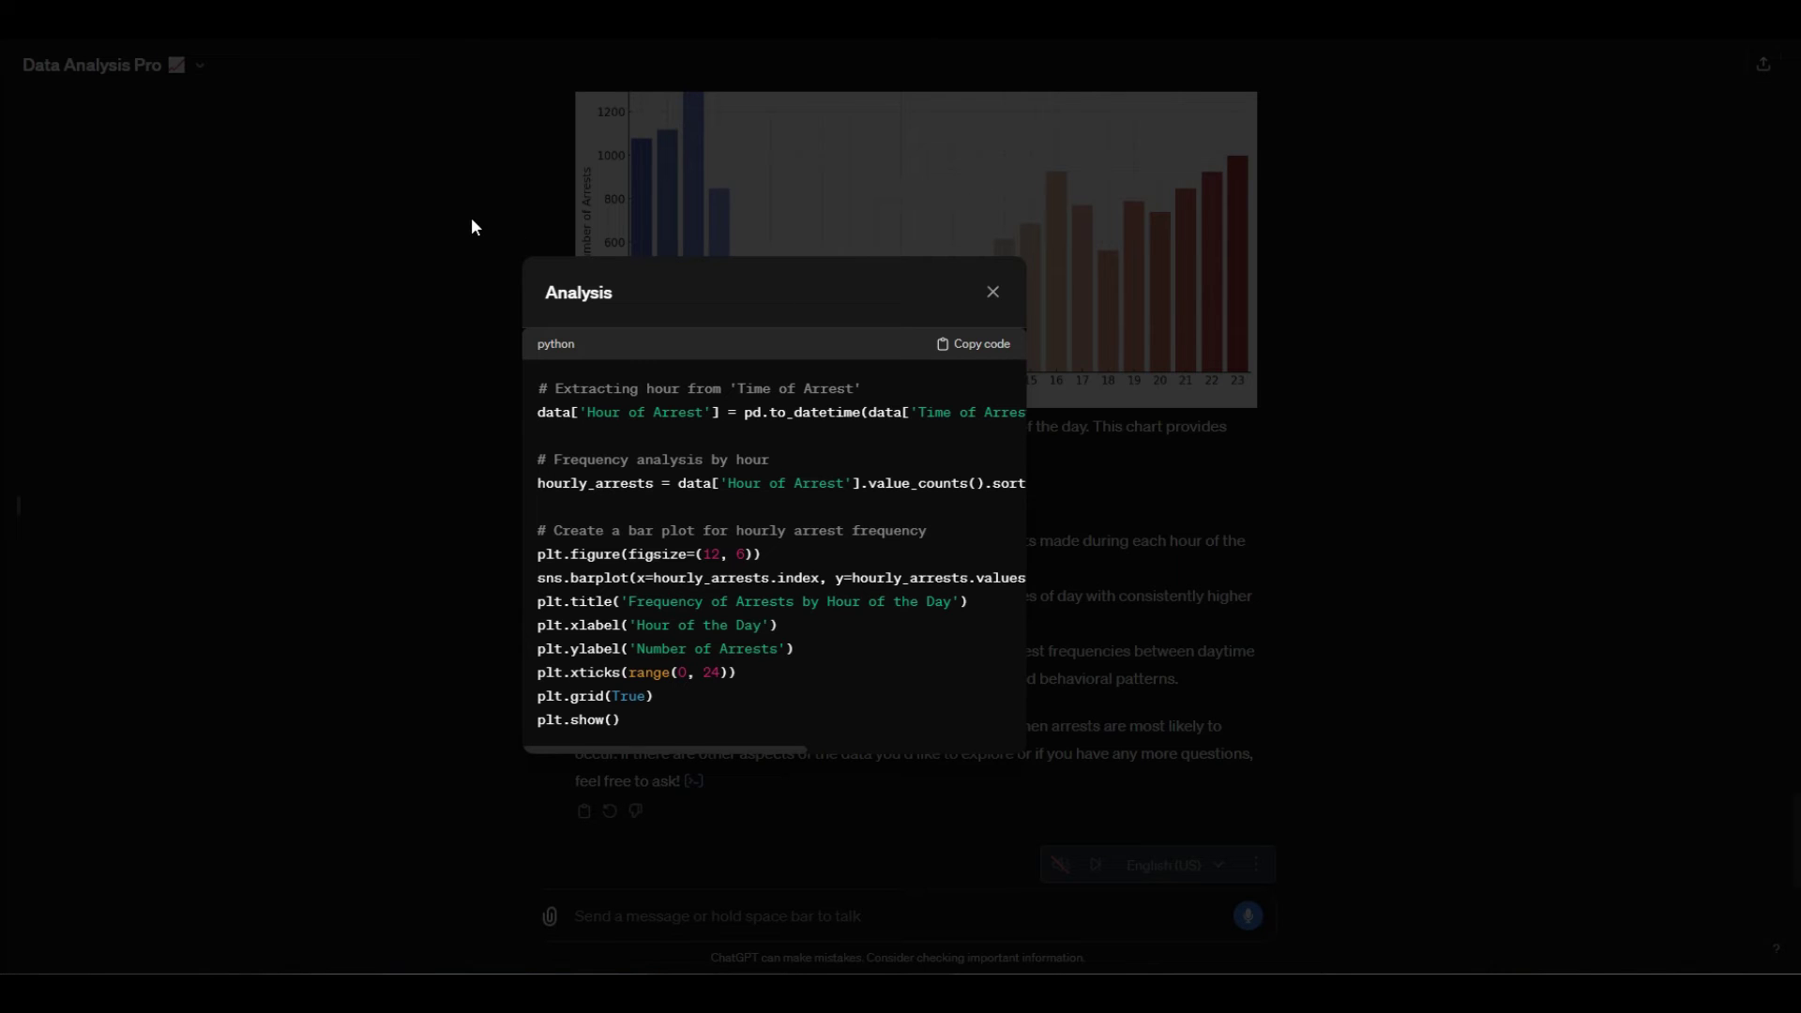
Close the analysis code view and dictate a request for interesting insights and a valuable visual.
left_click(472, 221)
left_click(693, 782)
left_click(993, 295)
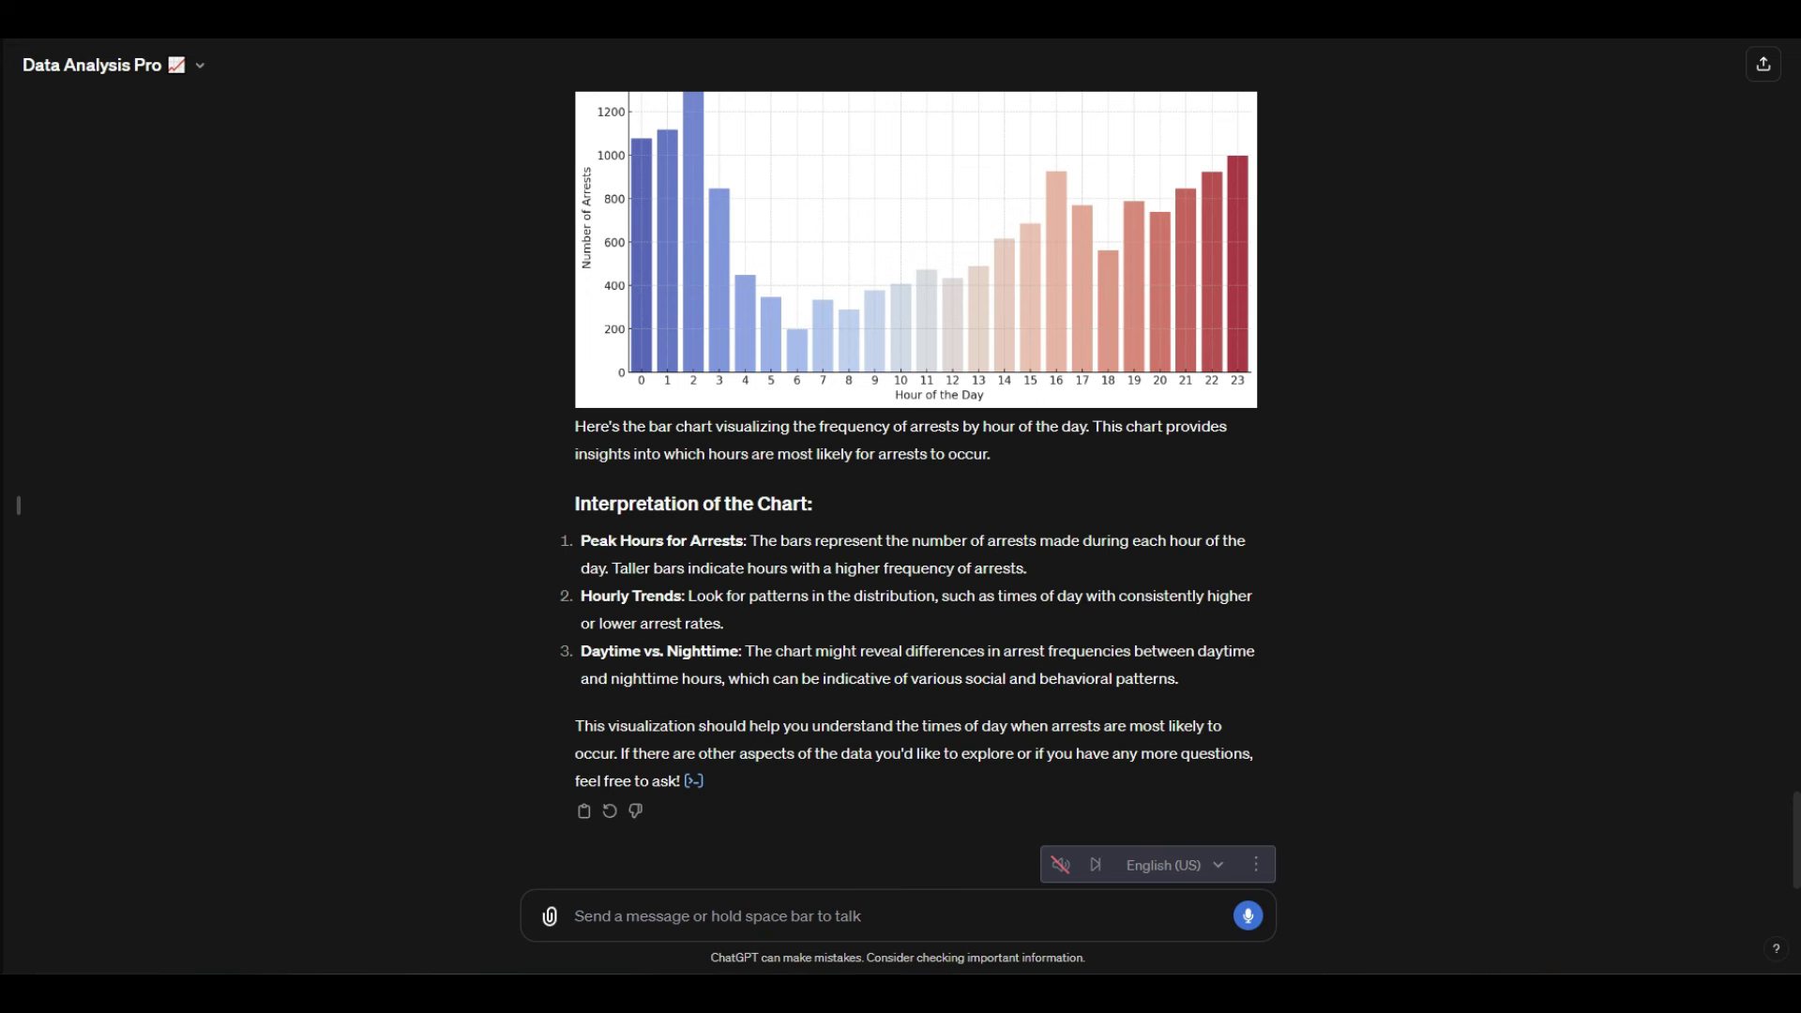
left_click(1247, 917)
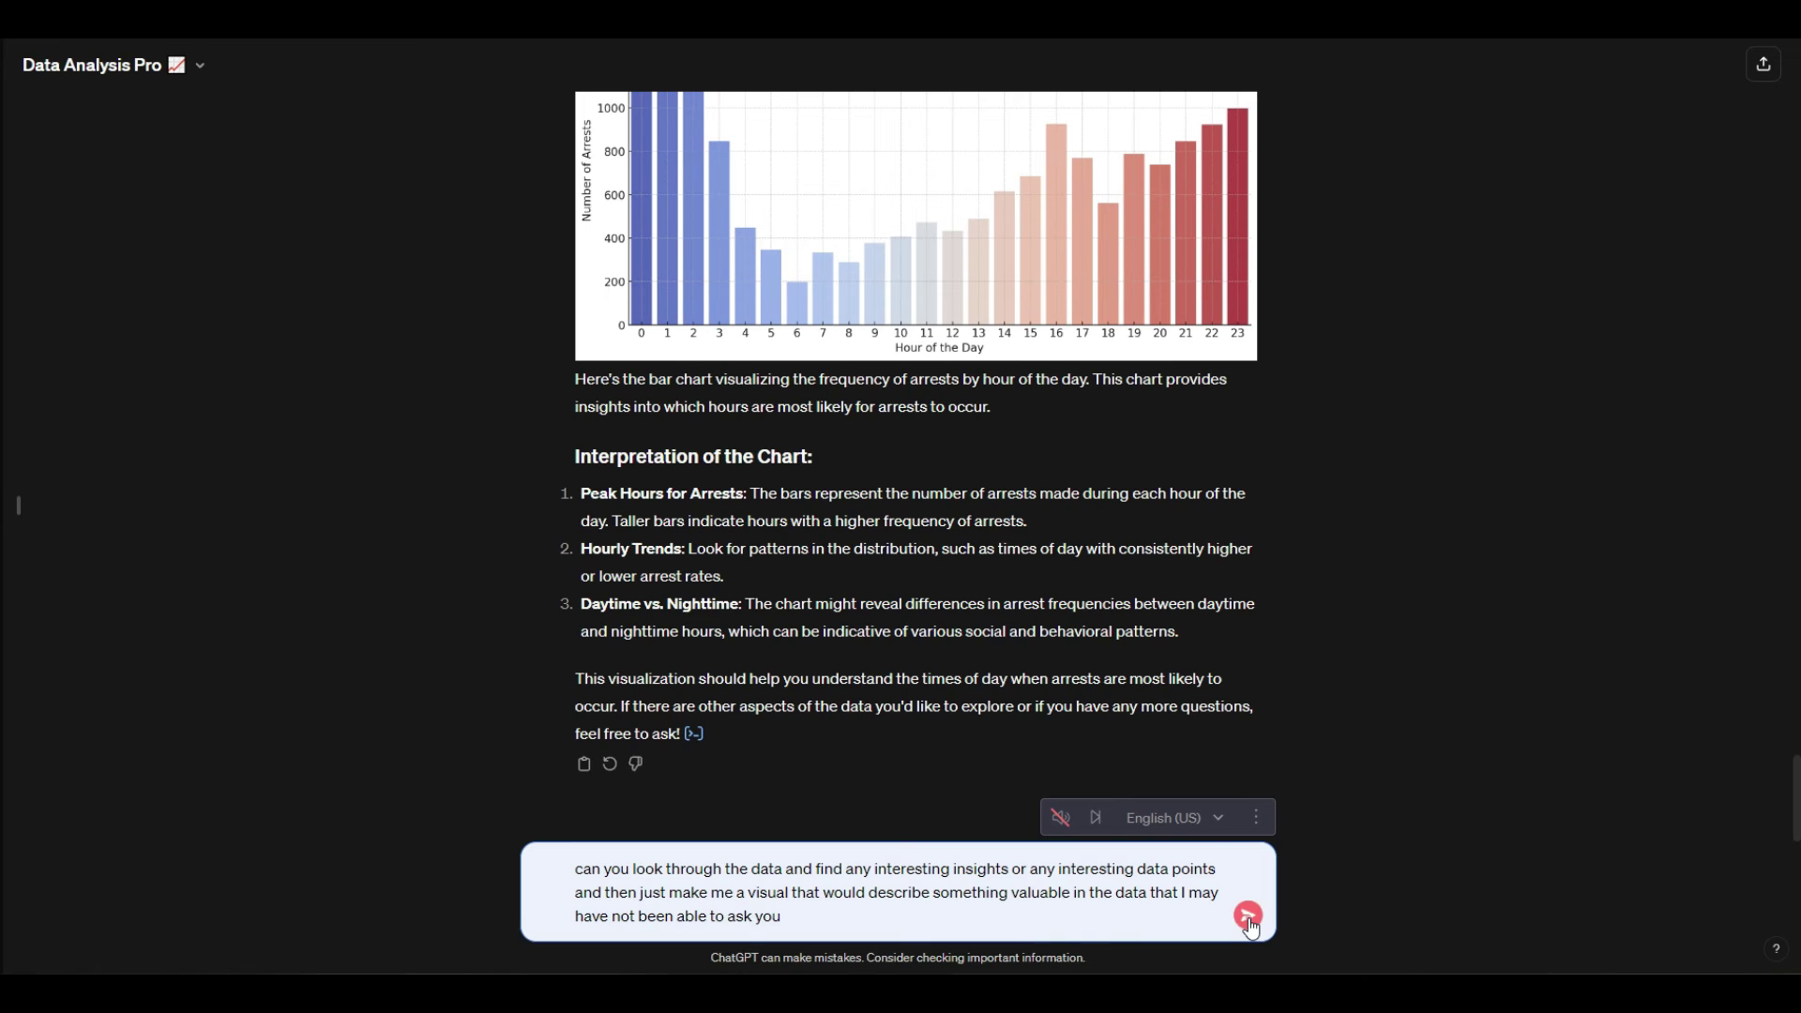
Send the dictated request for interesting insights and a valuable visual.
left_click(1248, 919)
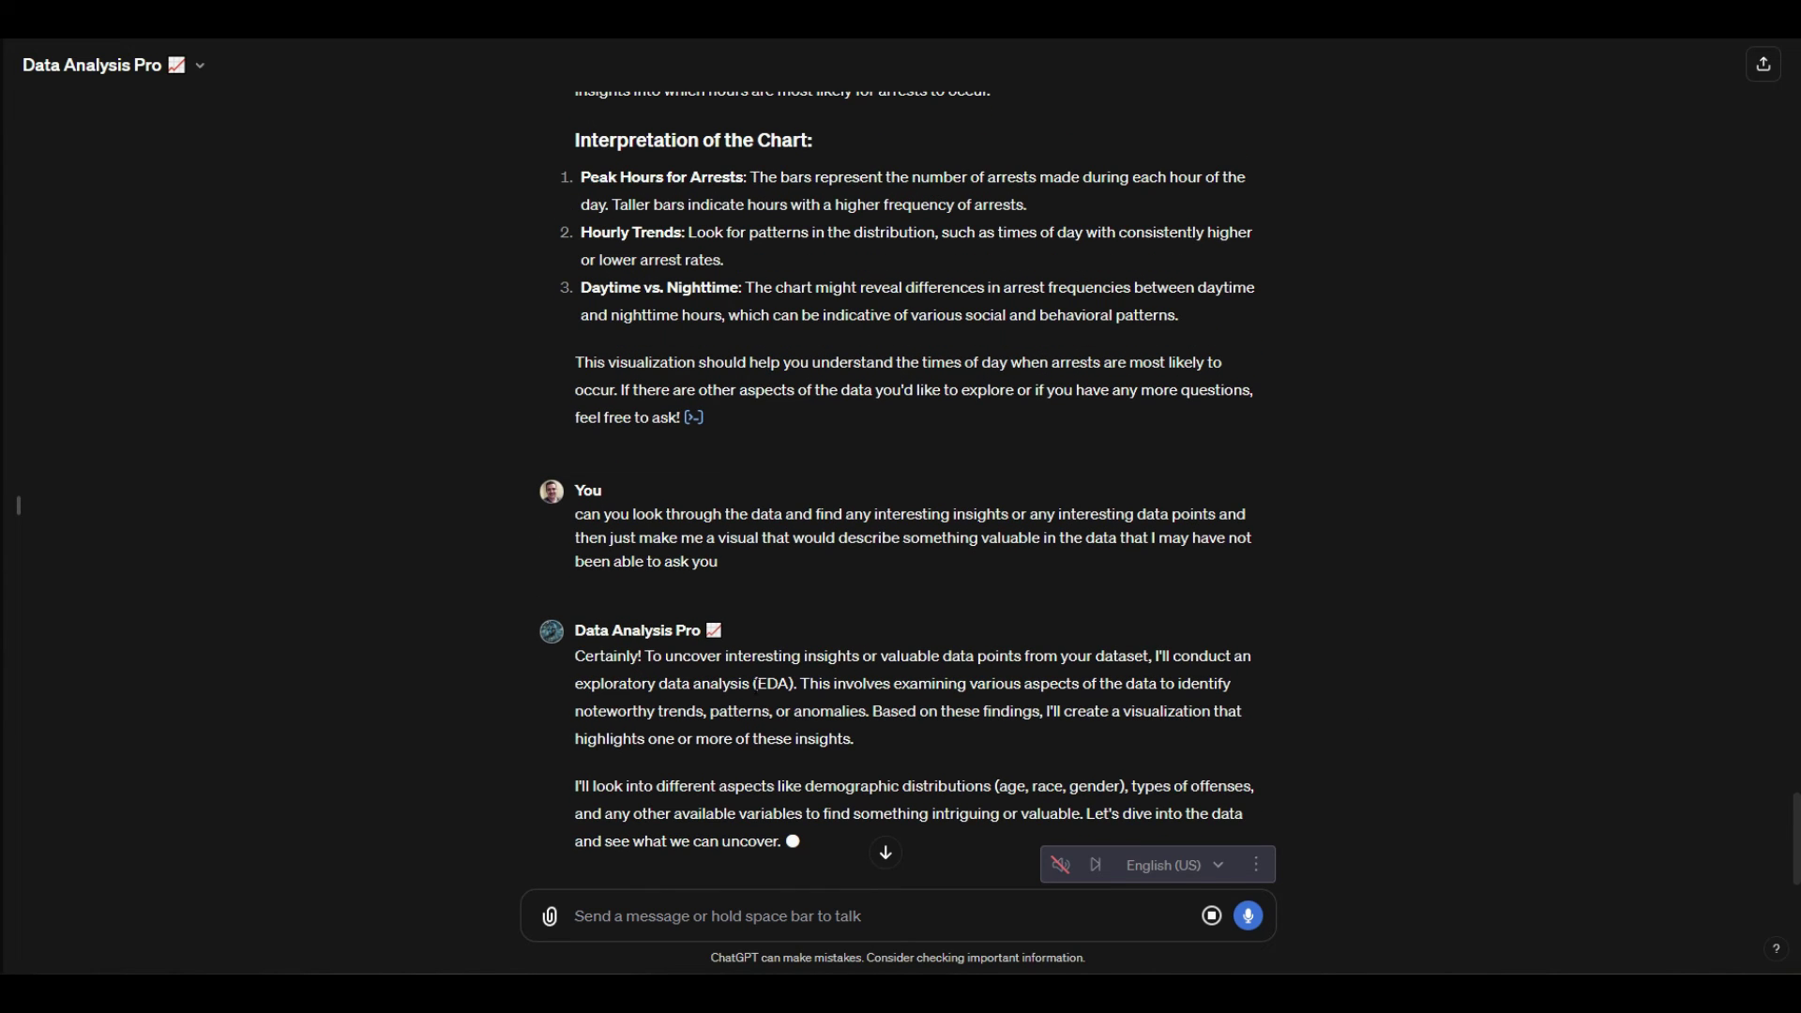
left_click_drag(657, 682, 783, 683)
left_click(923, 681)
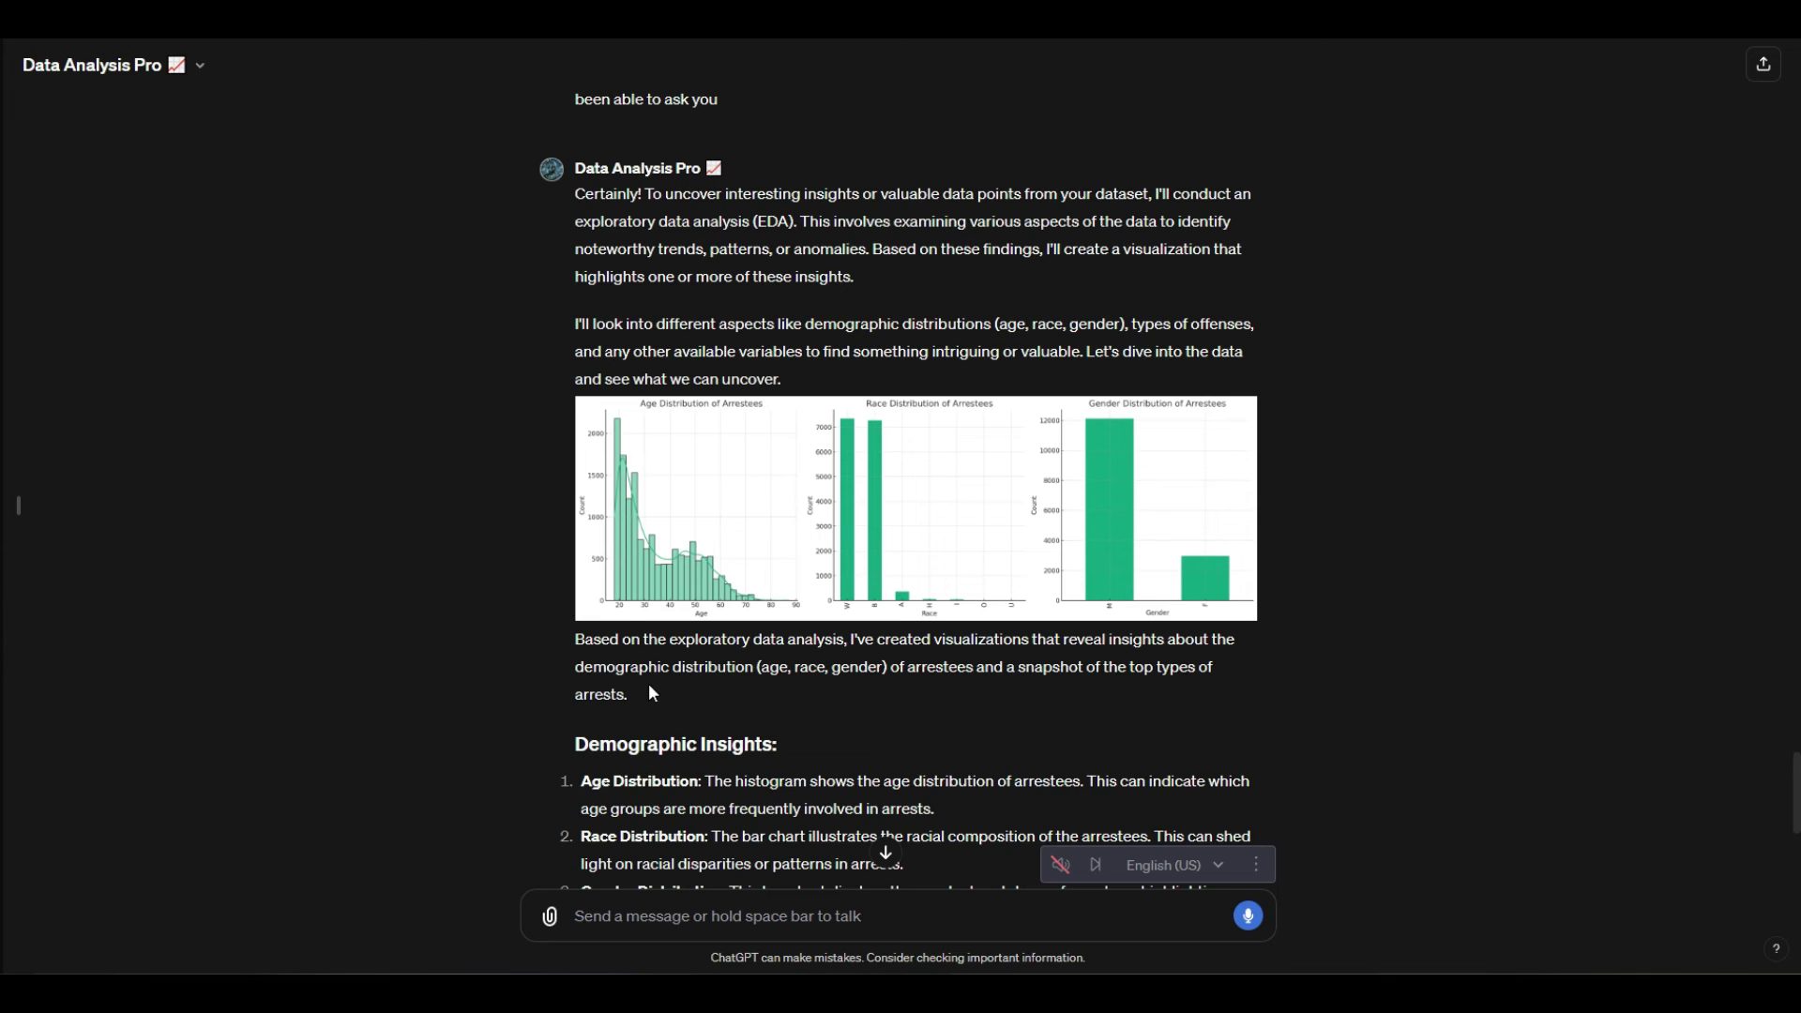
Review the reply's age, race and gender distribution charts and demographic insights.
scroll(650, 683, "down", 2)
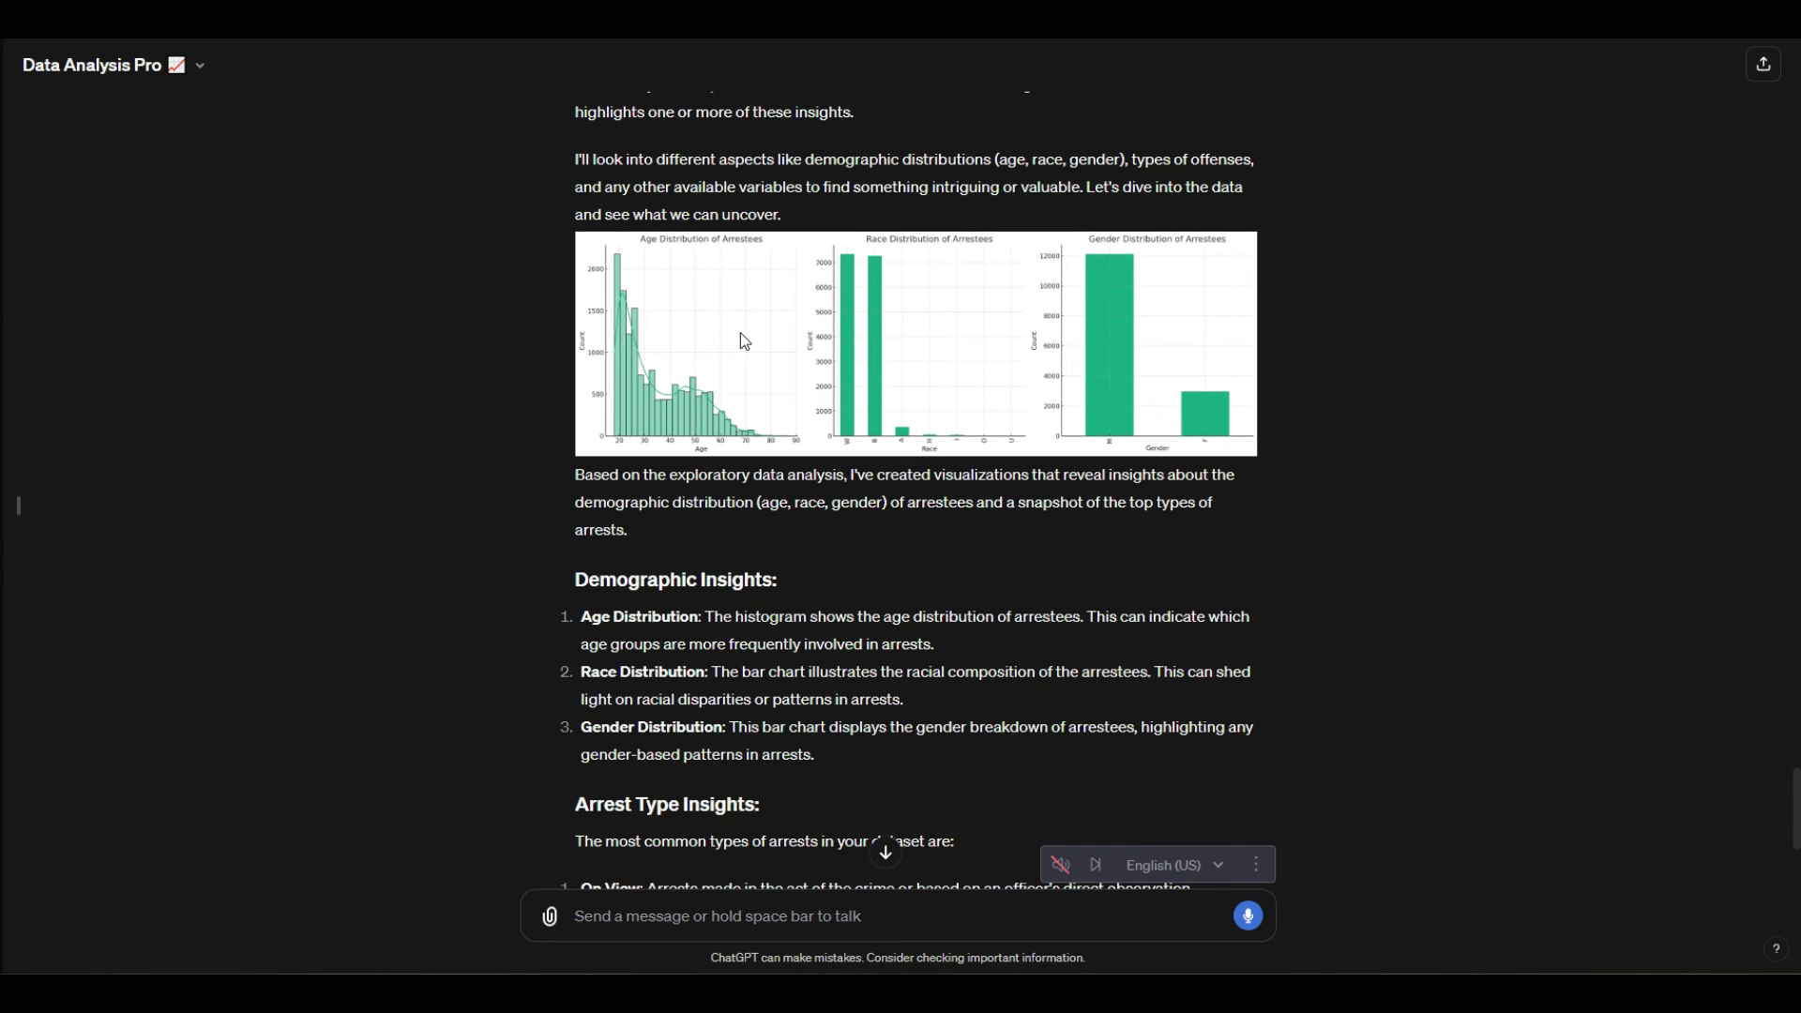
scroll(743, 340, "down", 3)
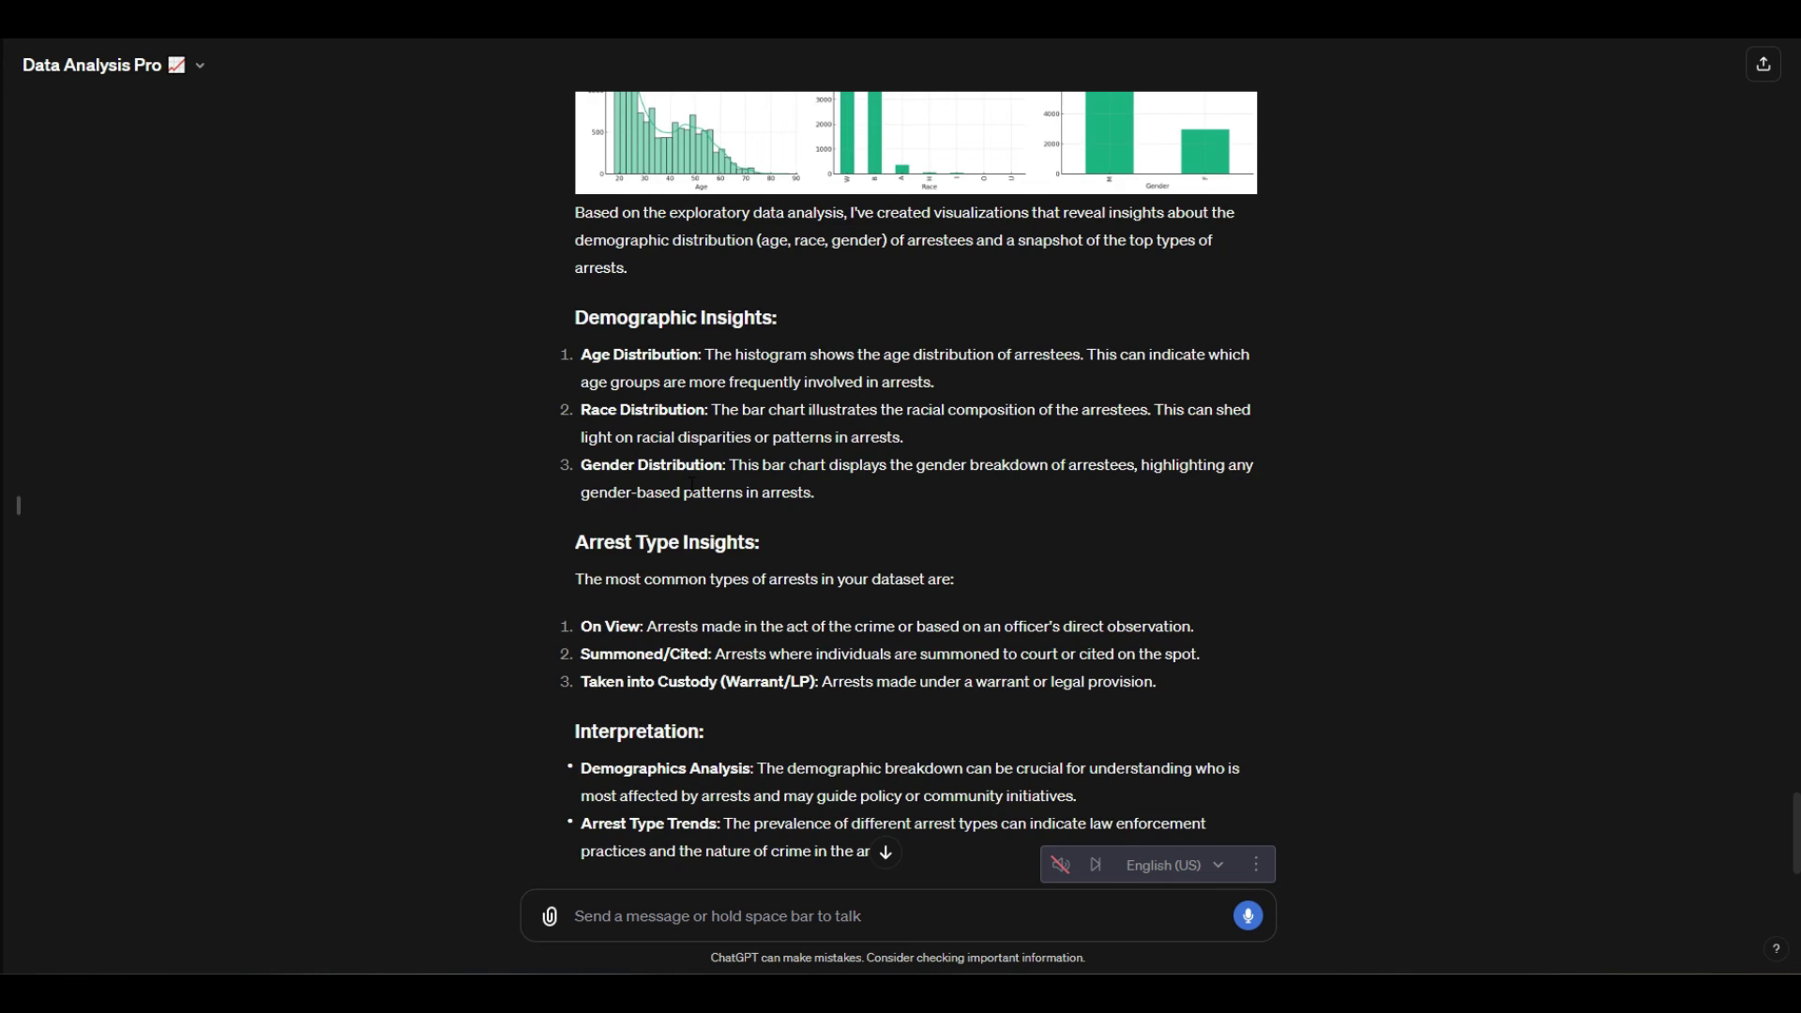
scroll(690, 484, "down", 2)
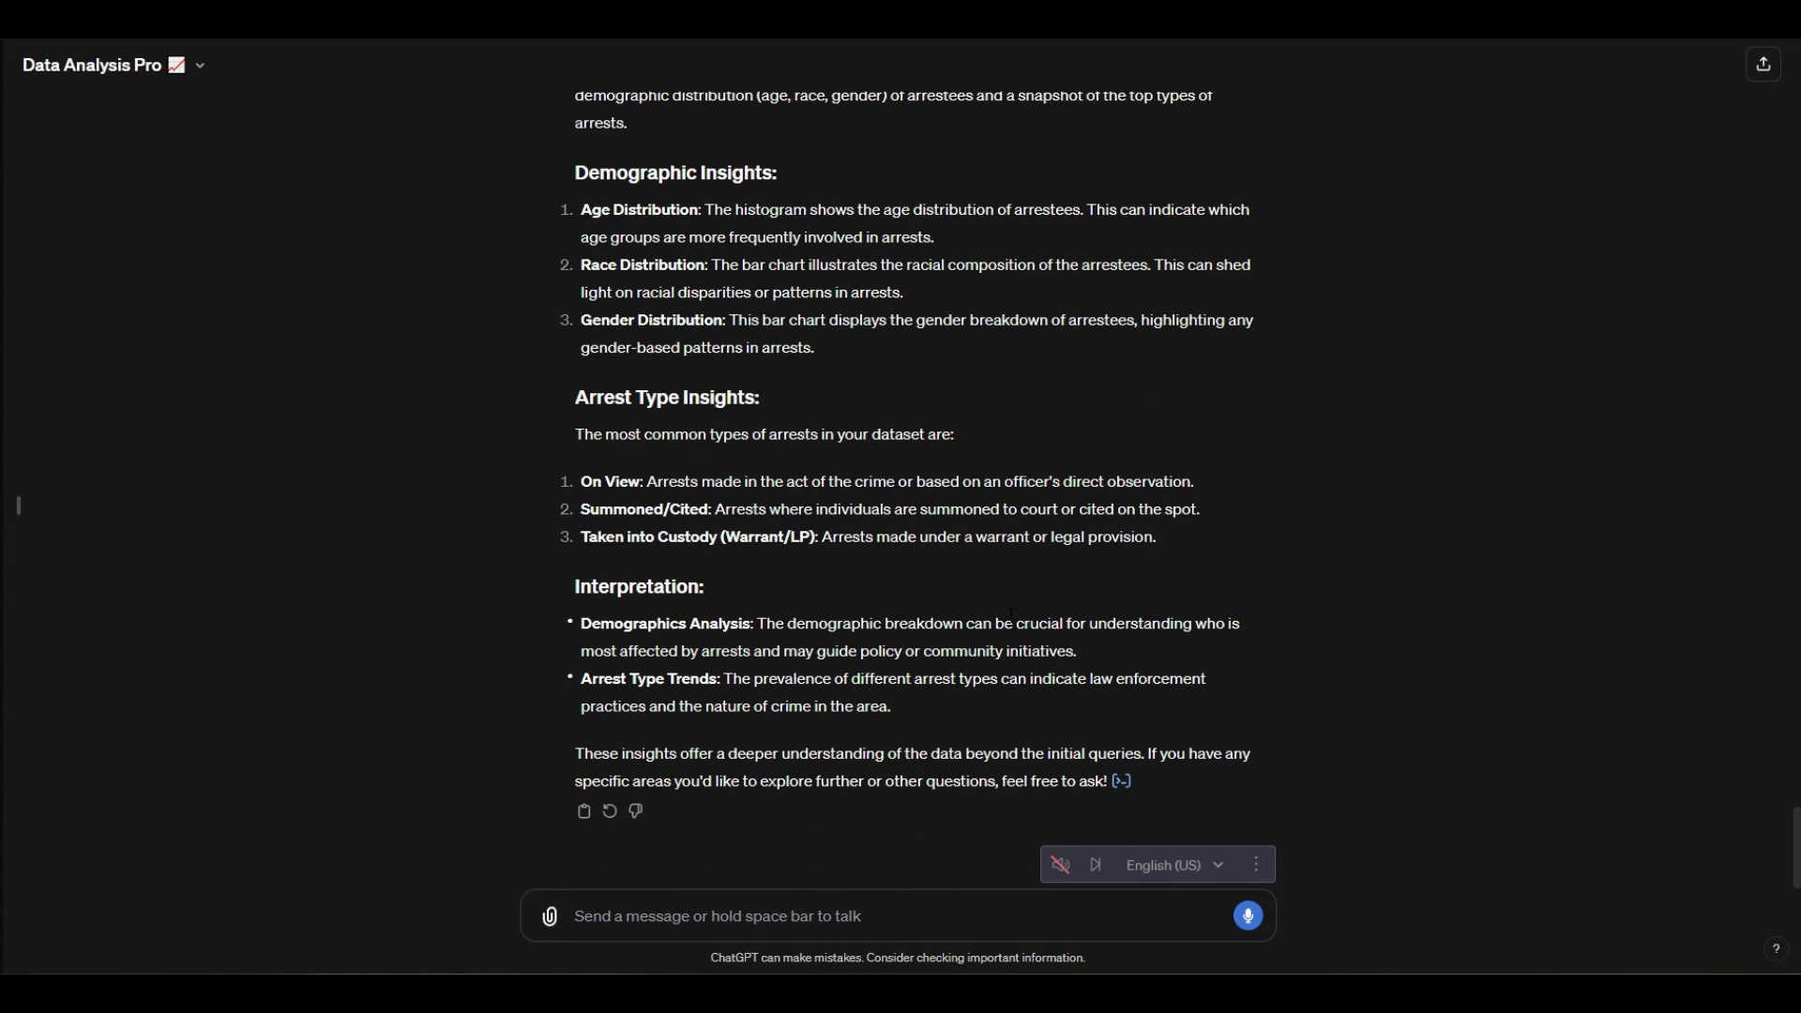
scroll(1026, 604, "up", 3)
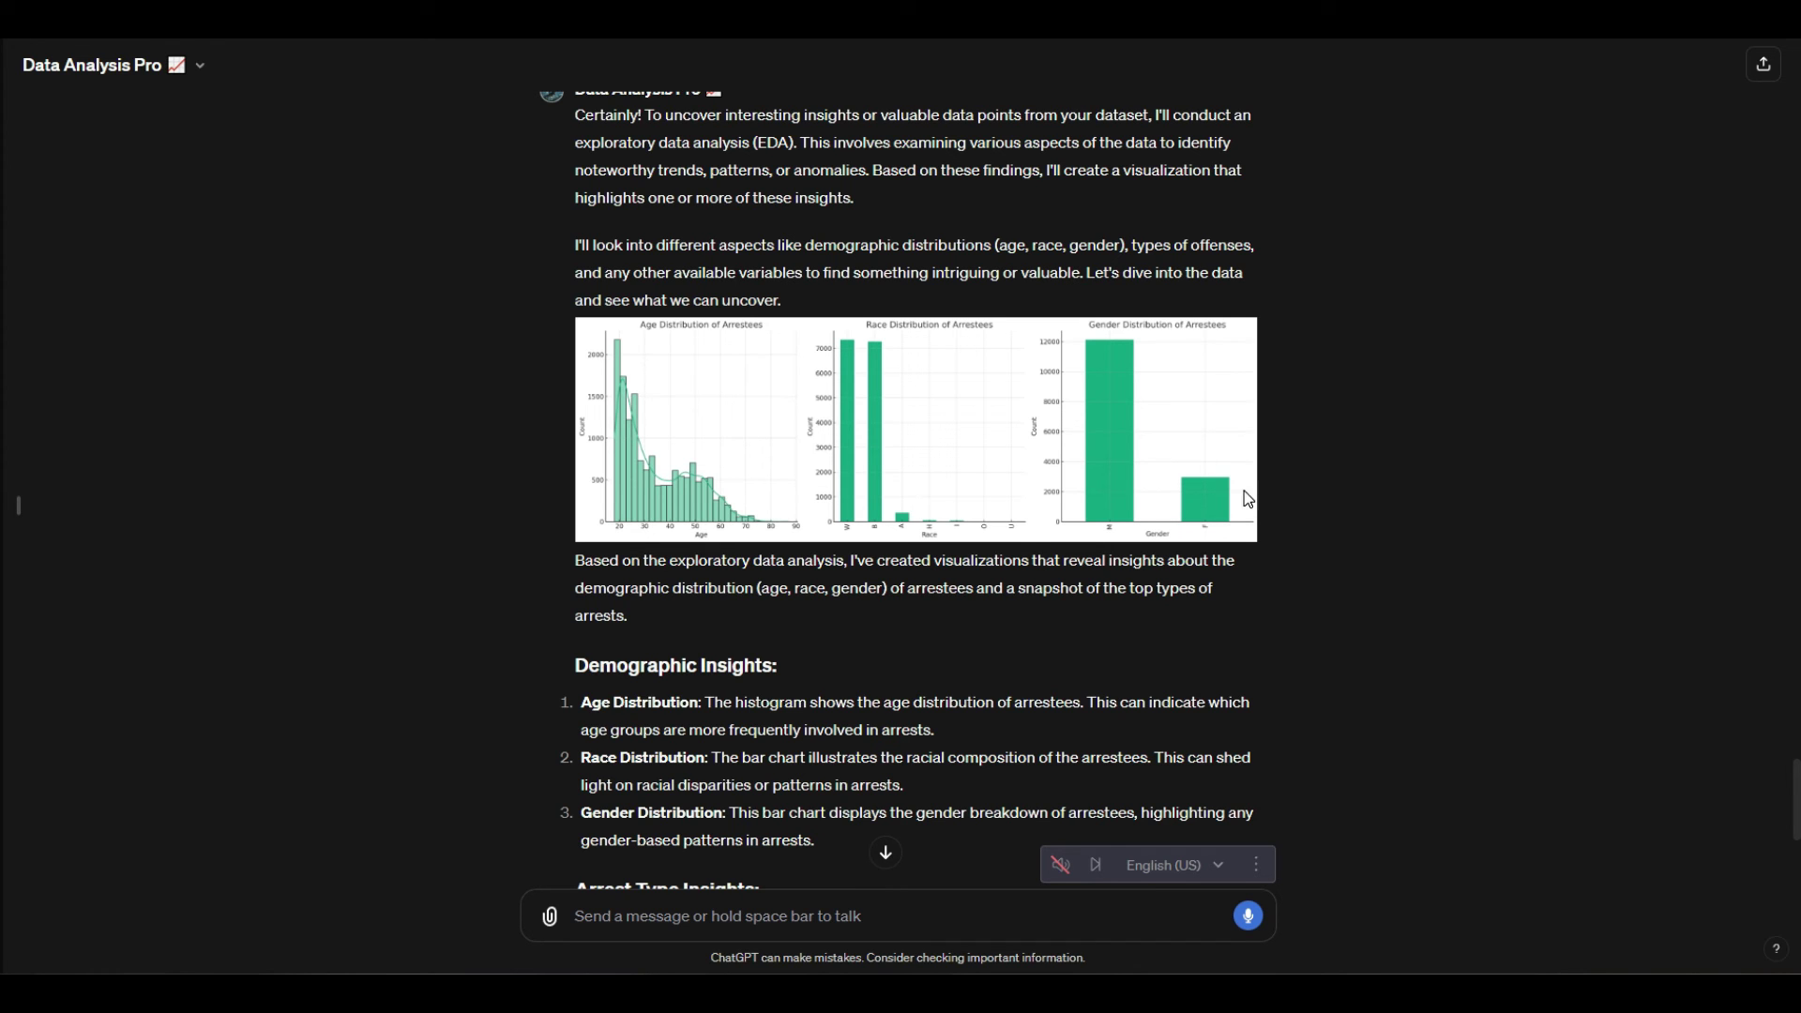
Dictate and send a request for the age, race and gender charts with download links.
left_click(1247, 916)
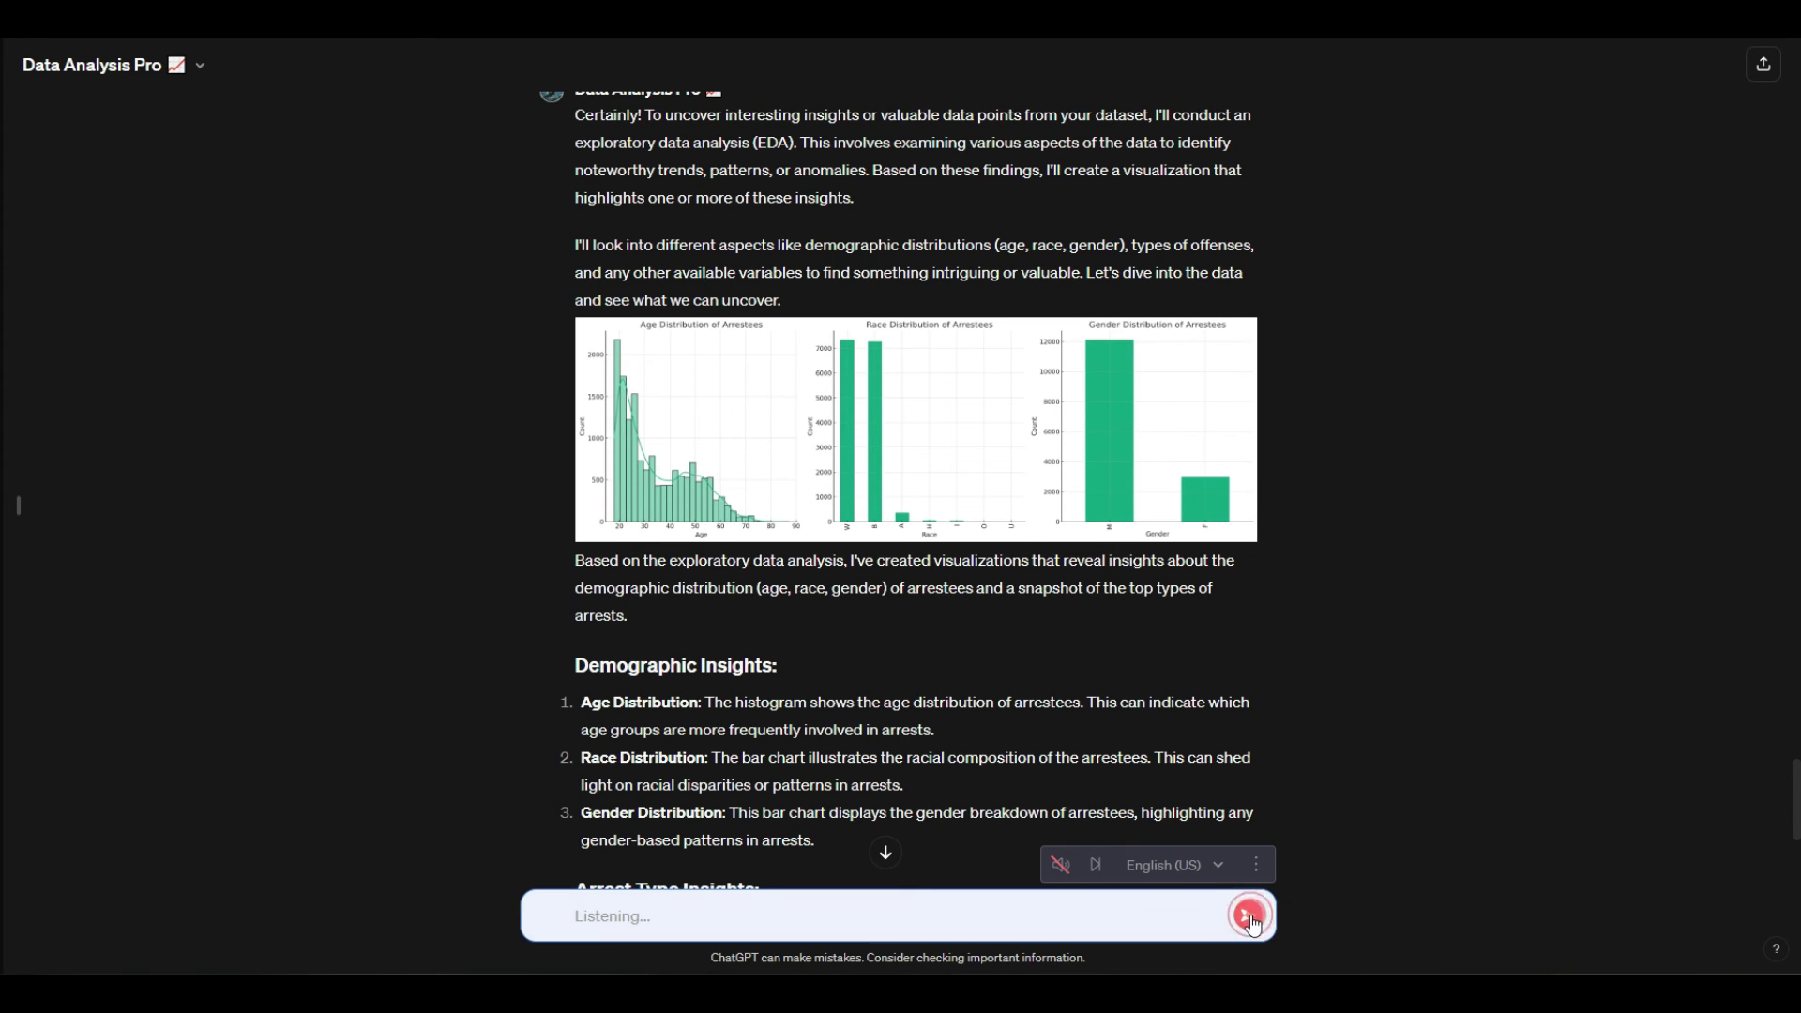
scroll(1256, 728, "down", 2)
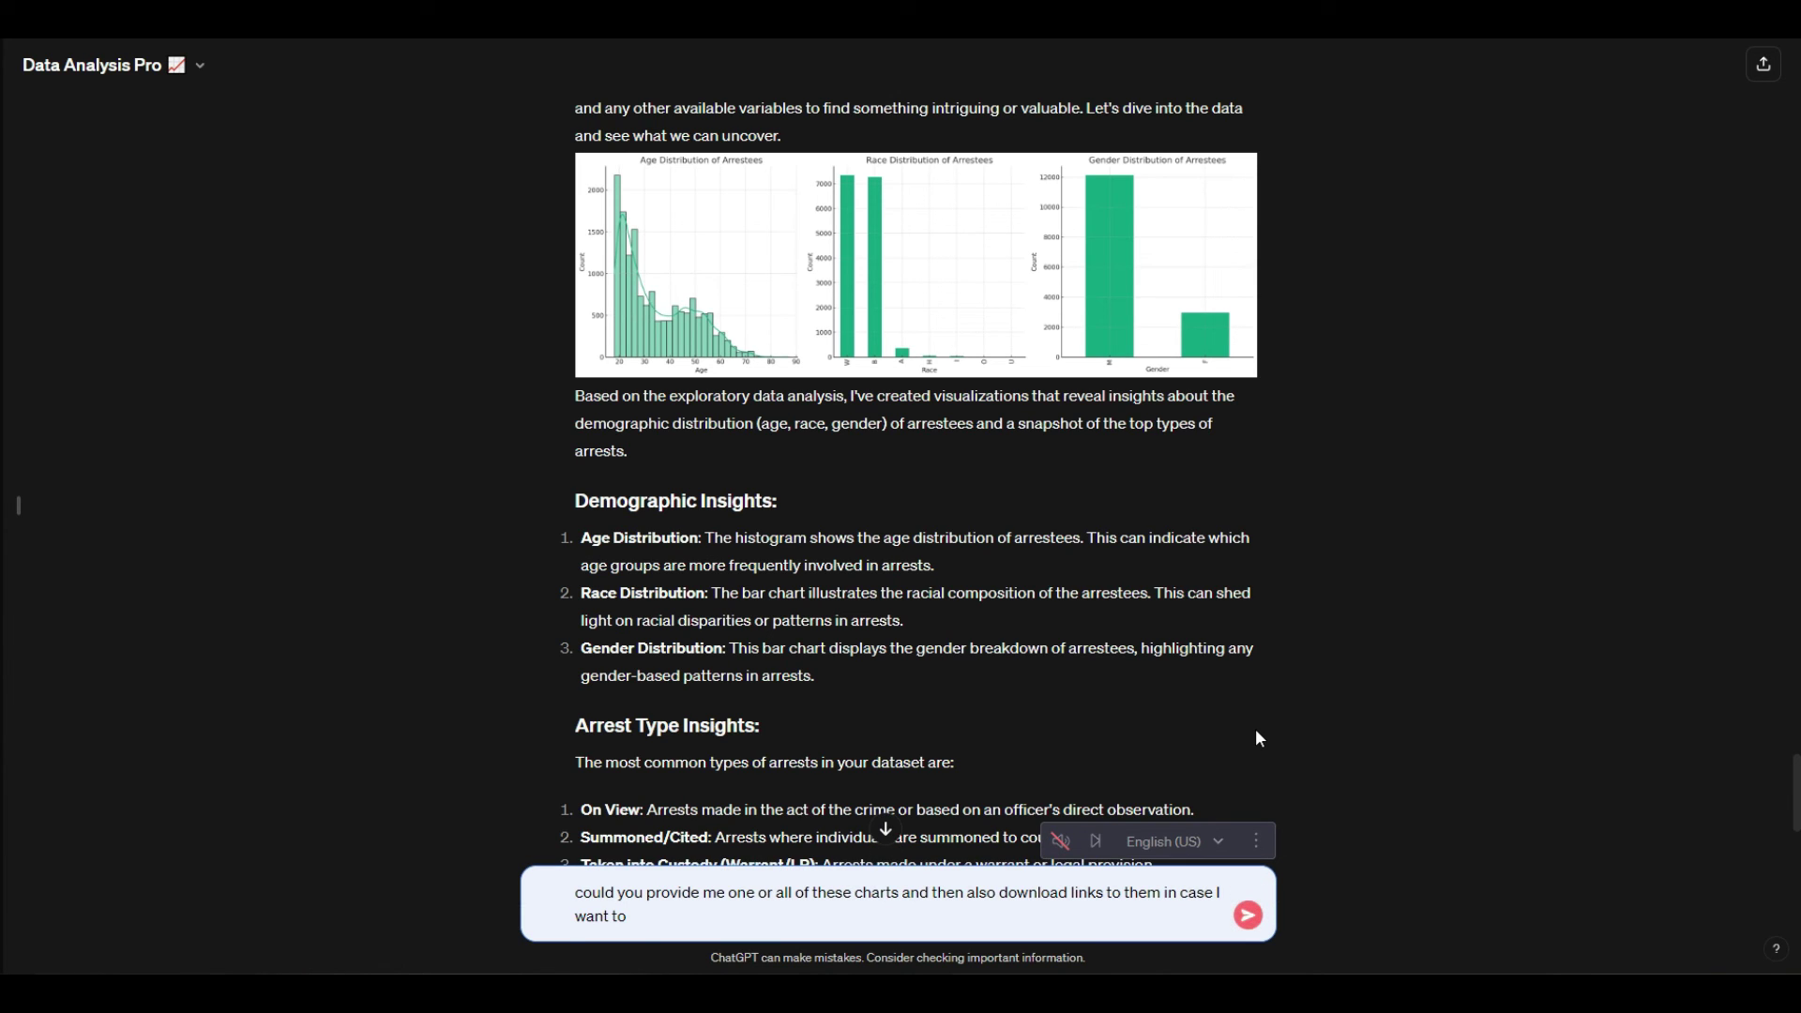
left_click(1265, 915)
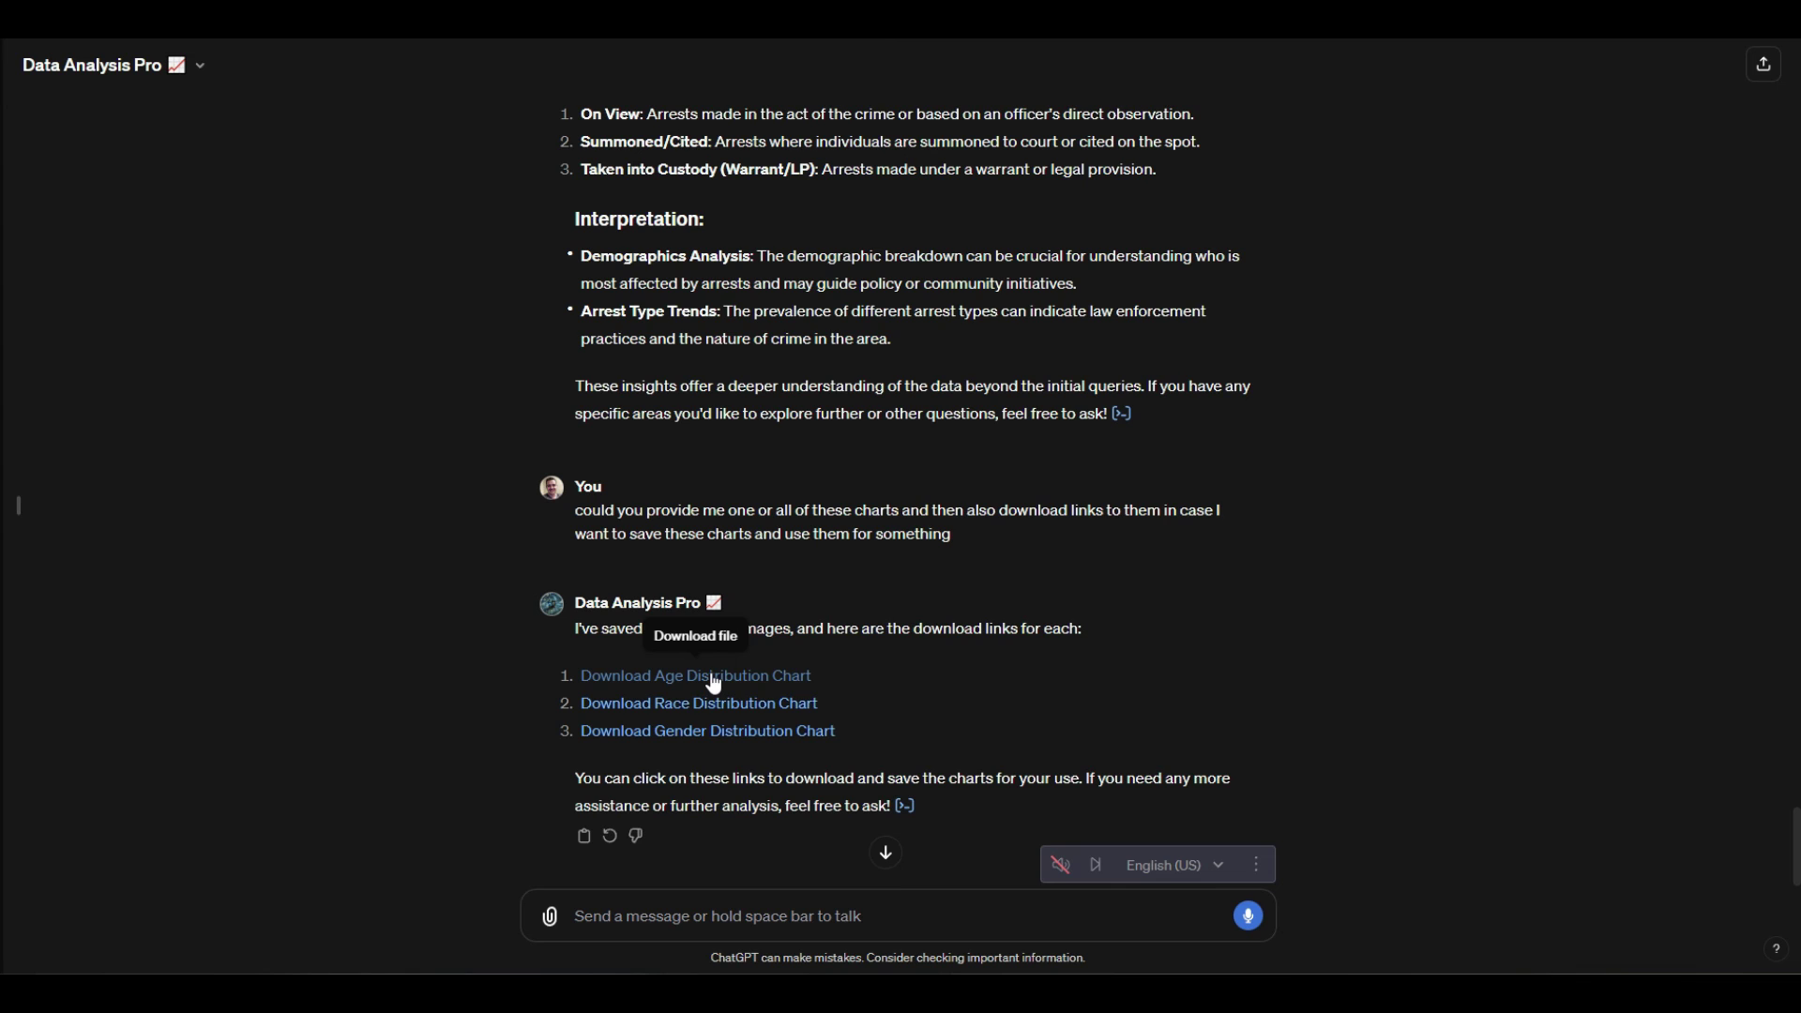
Scroll down to the chart download links in the reply.
scroll(816, 741, "down", 1)
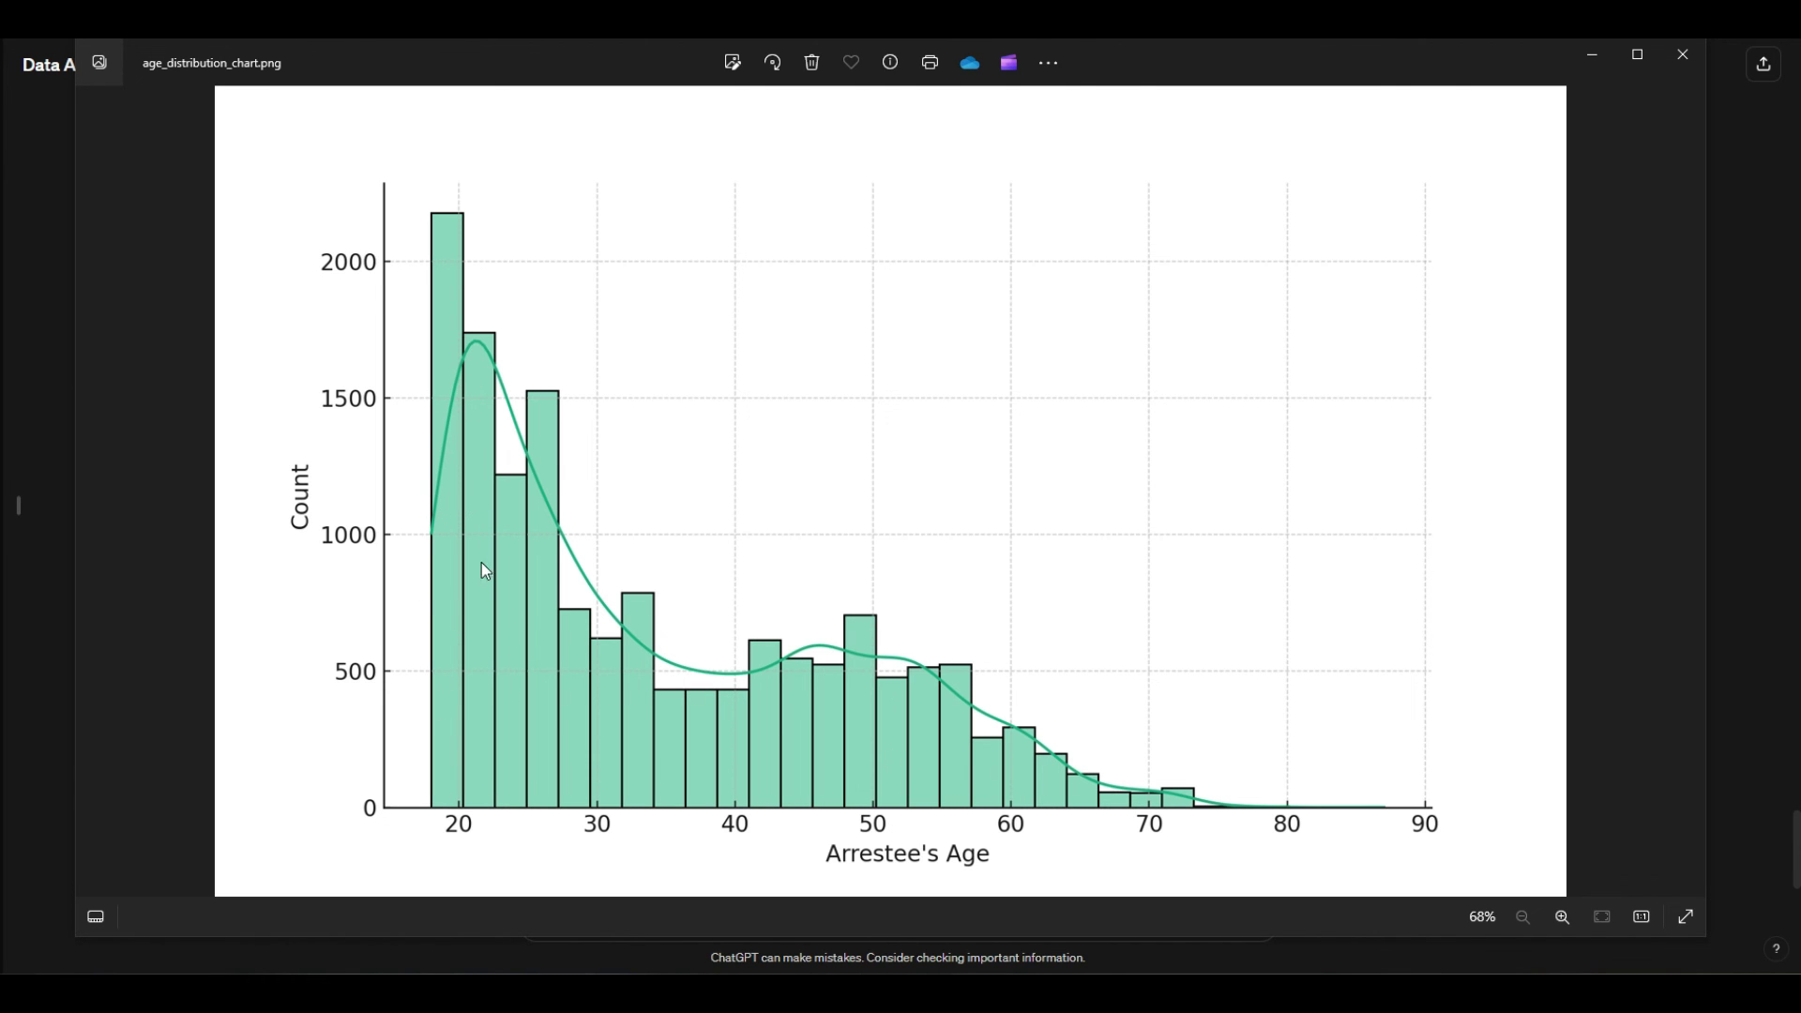
key("Escape")
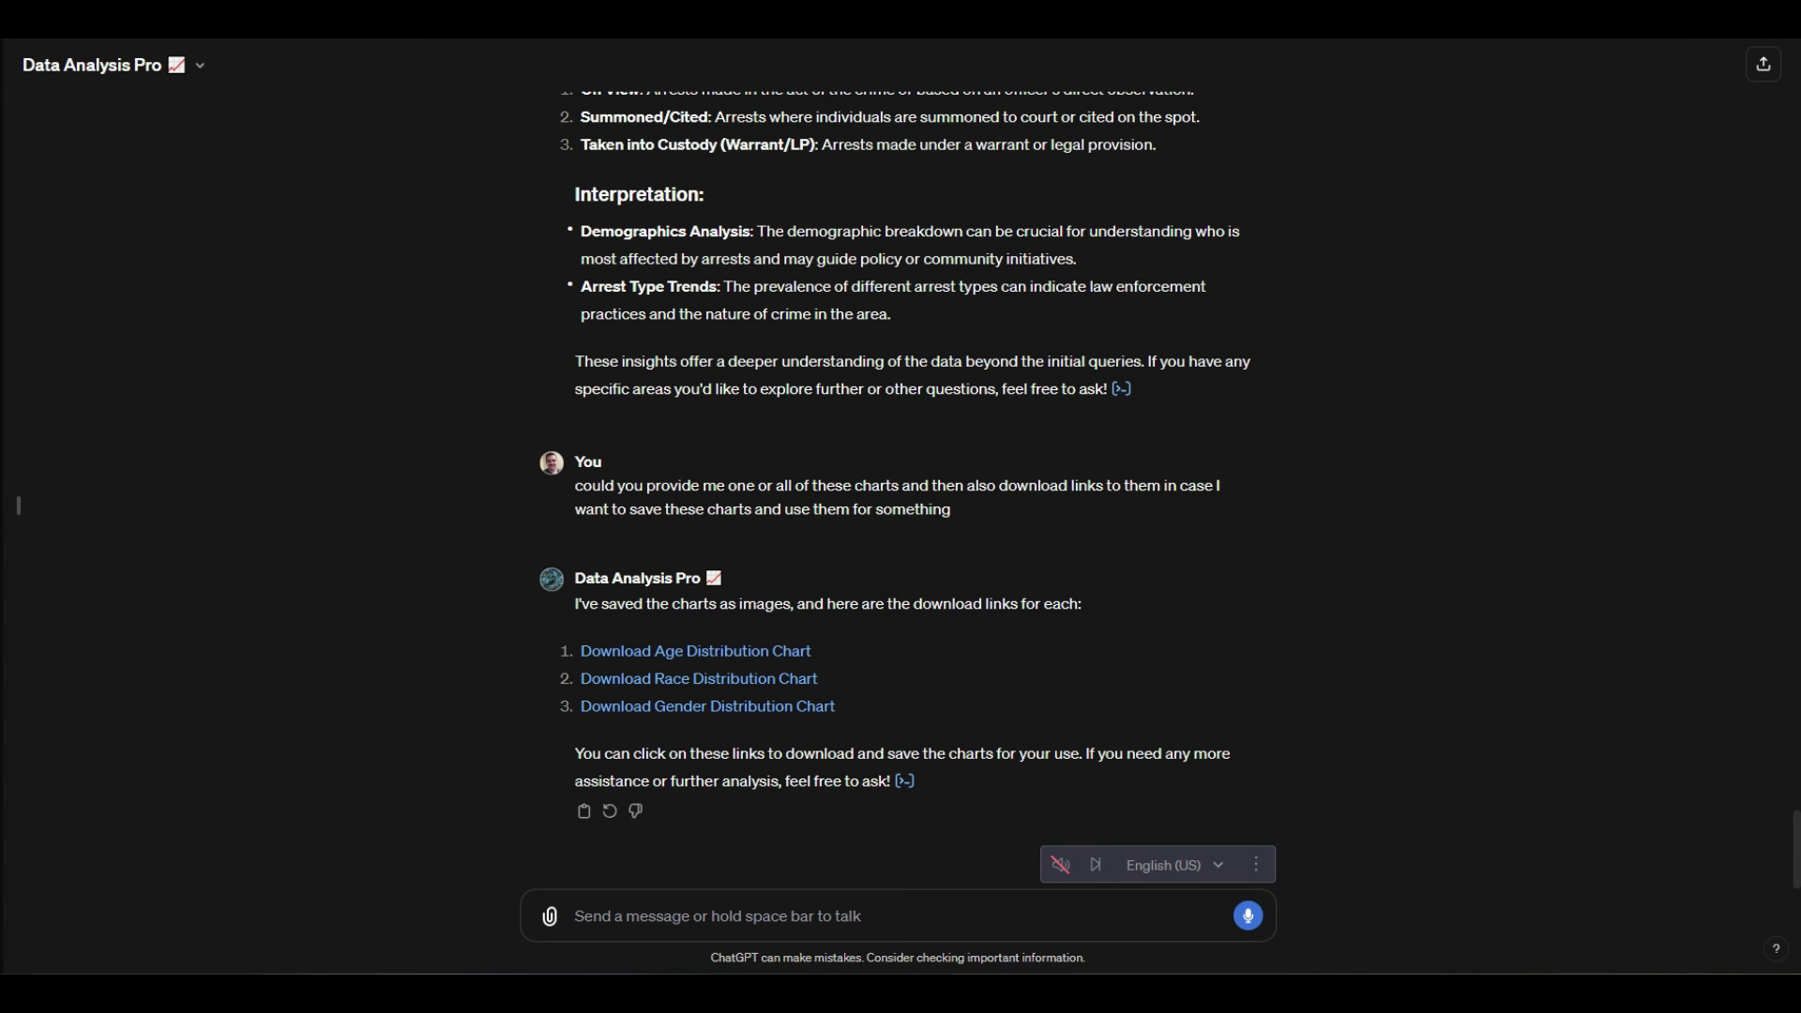